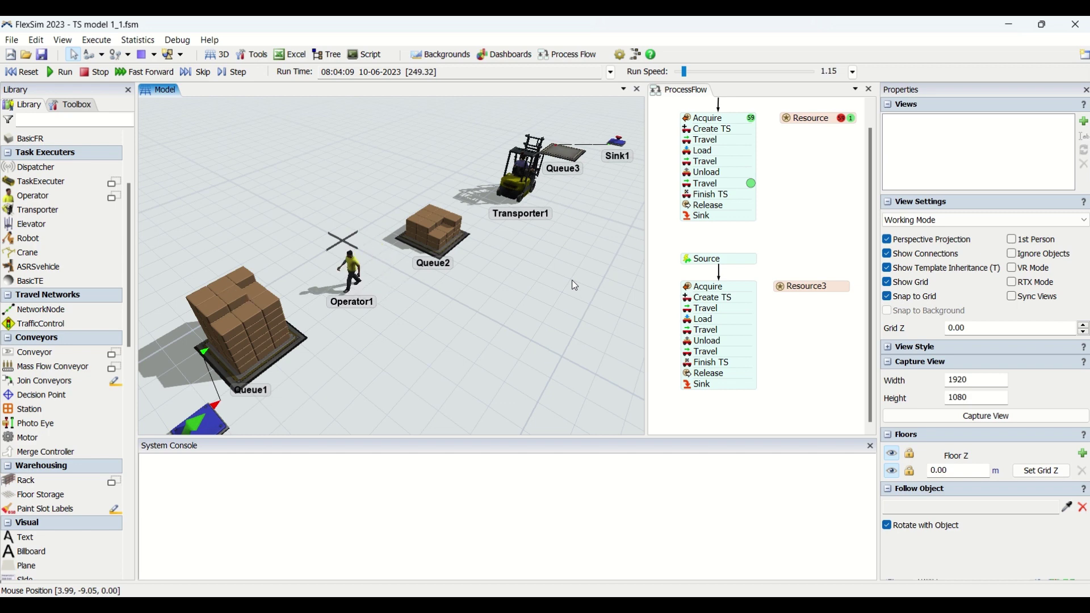
# Examine the 3D model layout and the two activity flows in the process flow
pyautogui.click(825, 224)
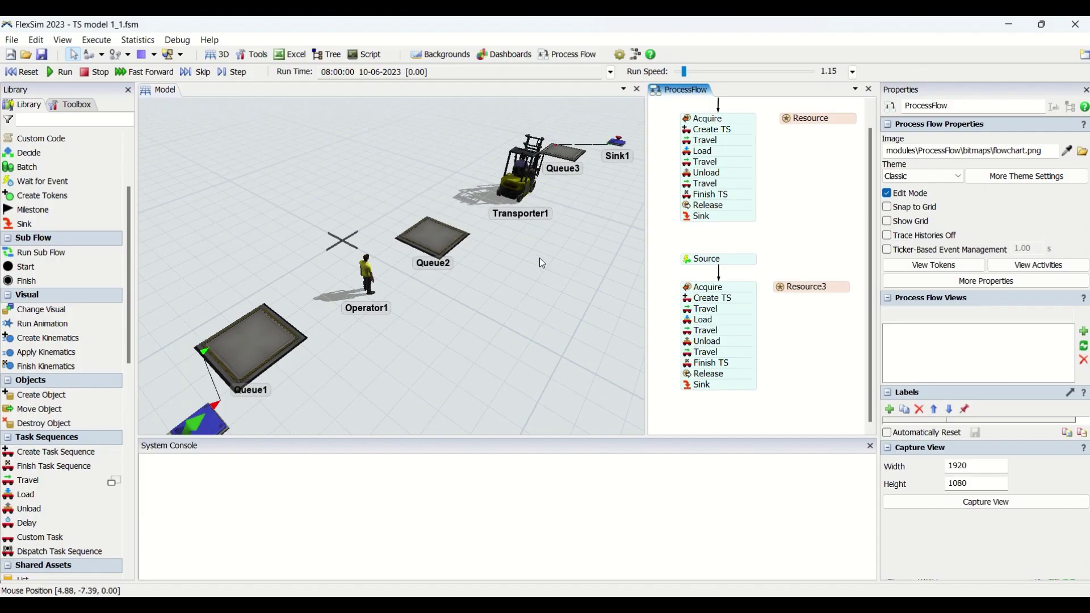
pyautogui.click(542, 263)
pyautogui.scroll(2, 540, 267)
pyautogui.scroll(2, 541, 251)
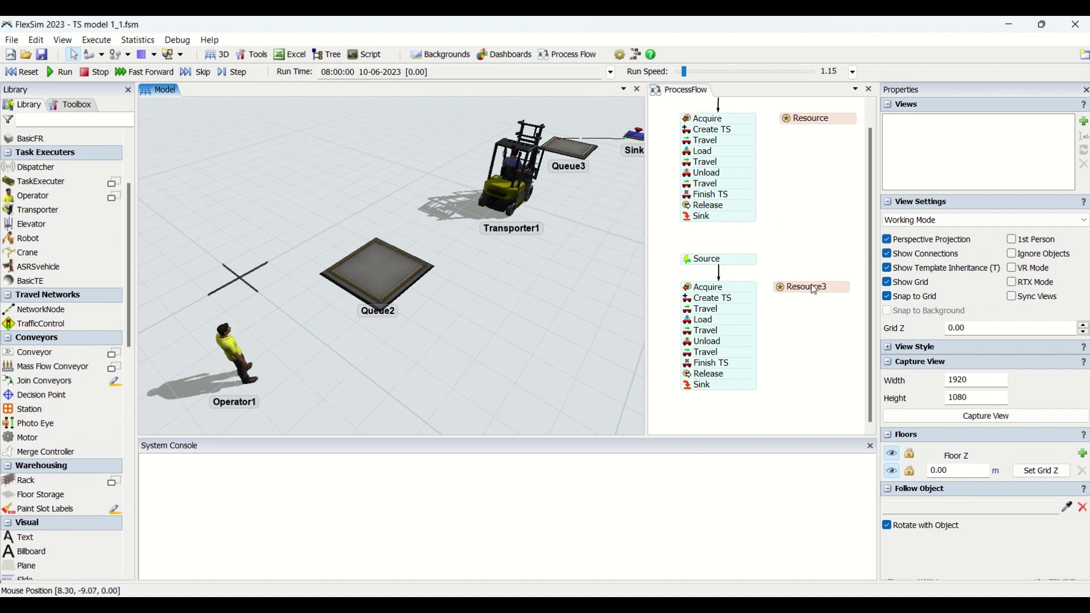
pyautogui.click(807, 224)
pyautogui.scroll(3, 809, 222)
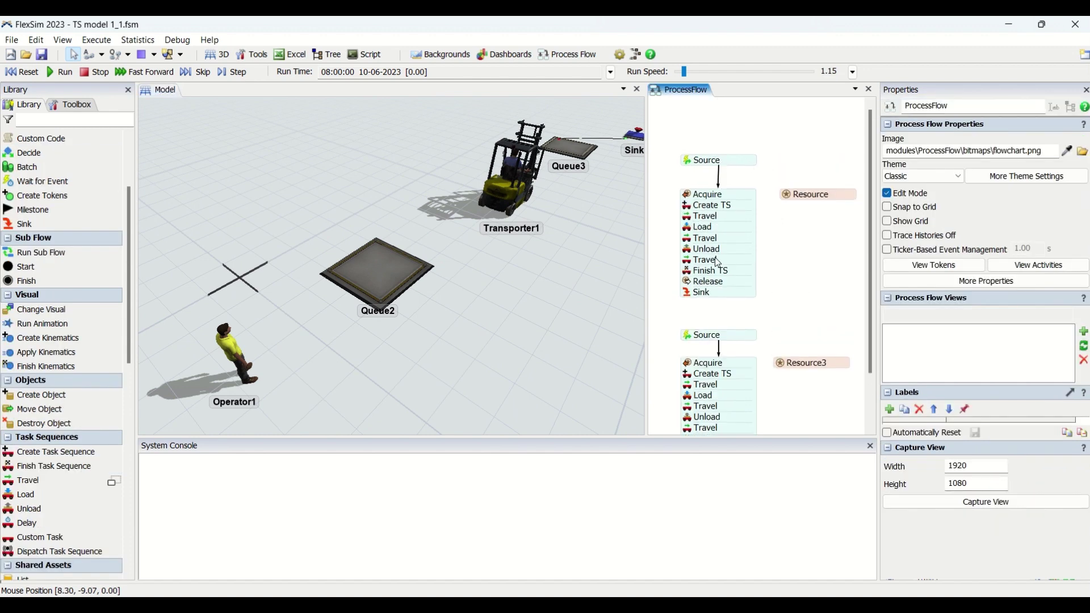
pyautogui.click(550, 349)
pyautogui.scroll(-4, 551, 350)
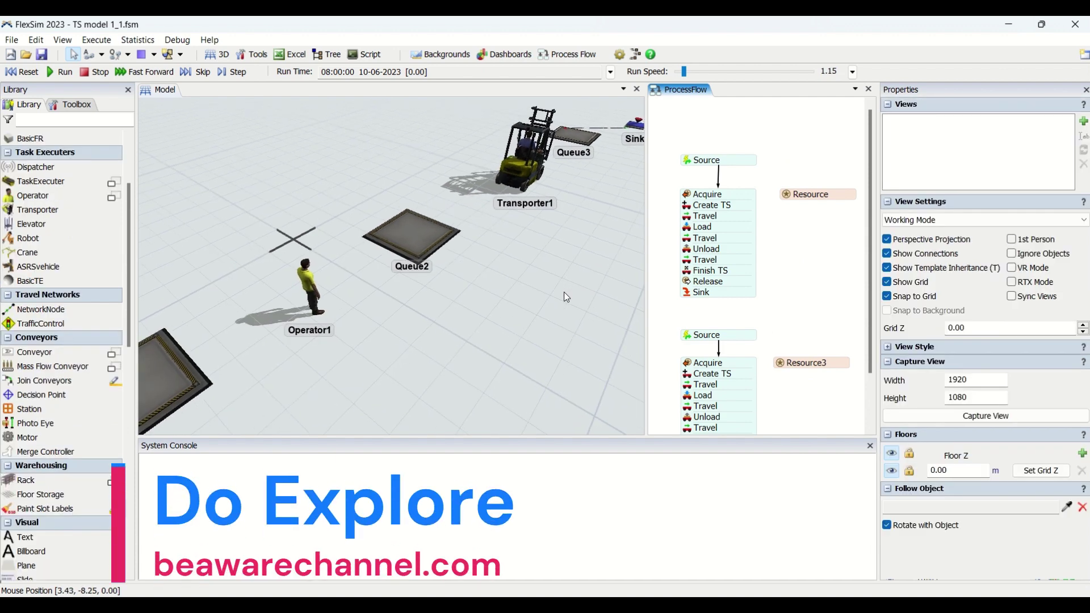
pyautogui.scroll(1, 549, 264)
pyautogui.click(682, 227)
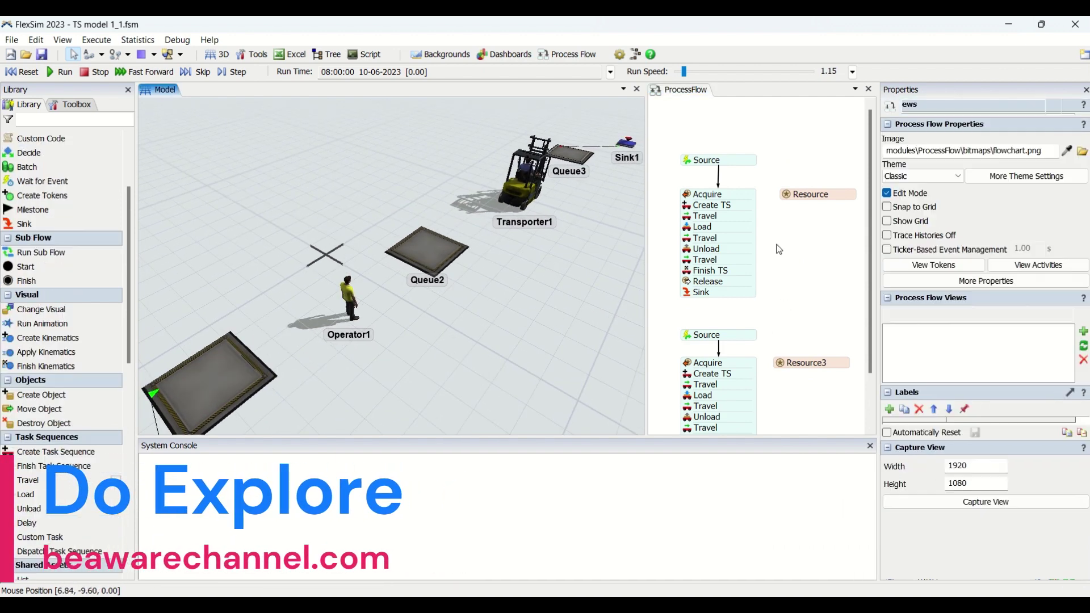
# Set the second flow's Source to listen to Queue2's On Entry event
pyautogui.scroll(-3, 679, 219)
pyautogui.doubleClick(675, 215)
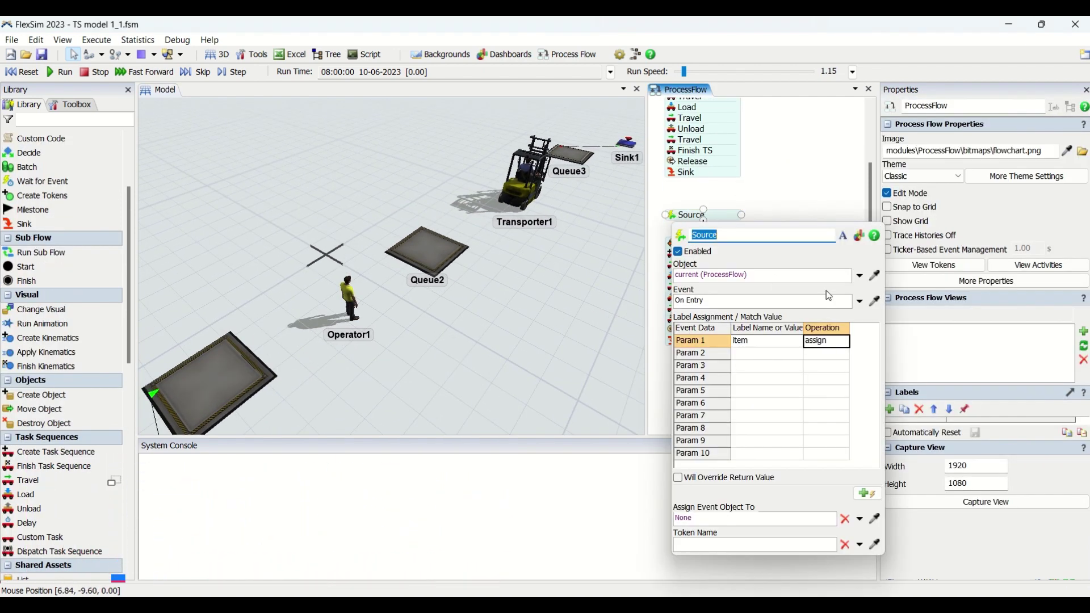
pyautogui.click(875, 300)
pyautogui.click(452, 252)
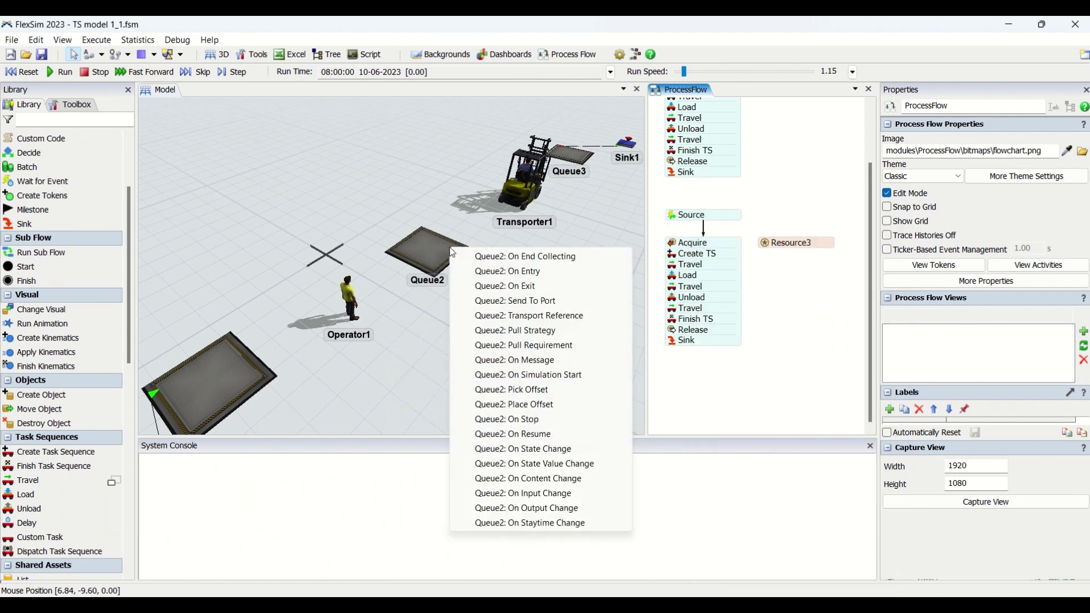
pyautogui.click(494, 277)
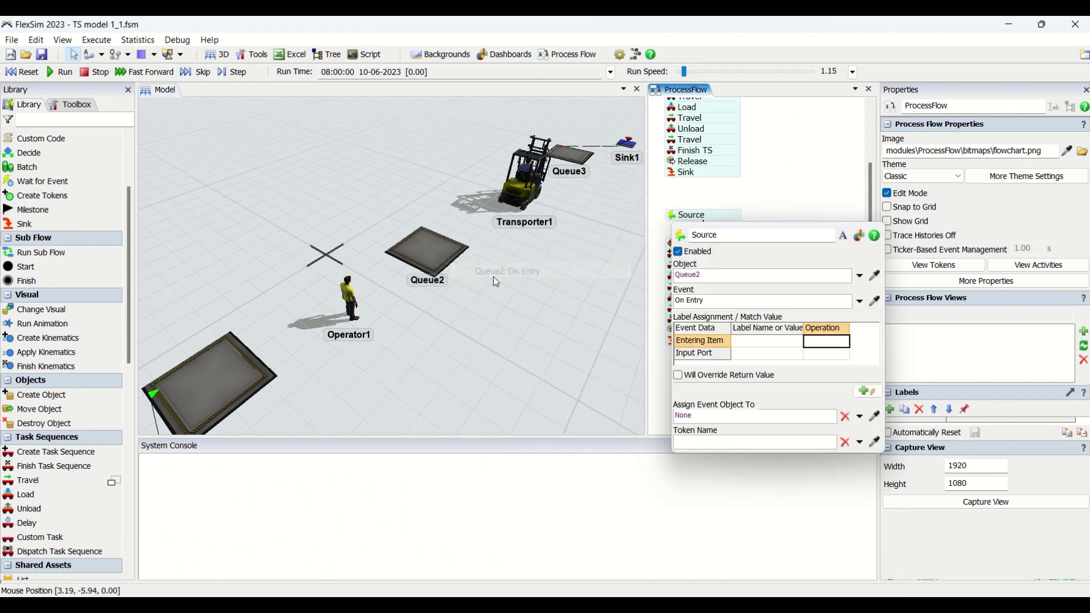
# Assign the Source's Entering Item event data to the label item using the assign operation
pyautogui.click(780, 344)
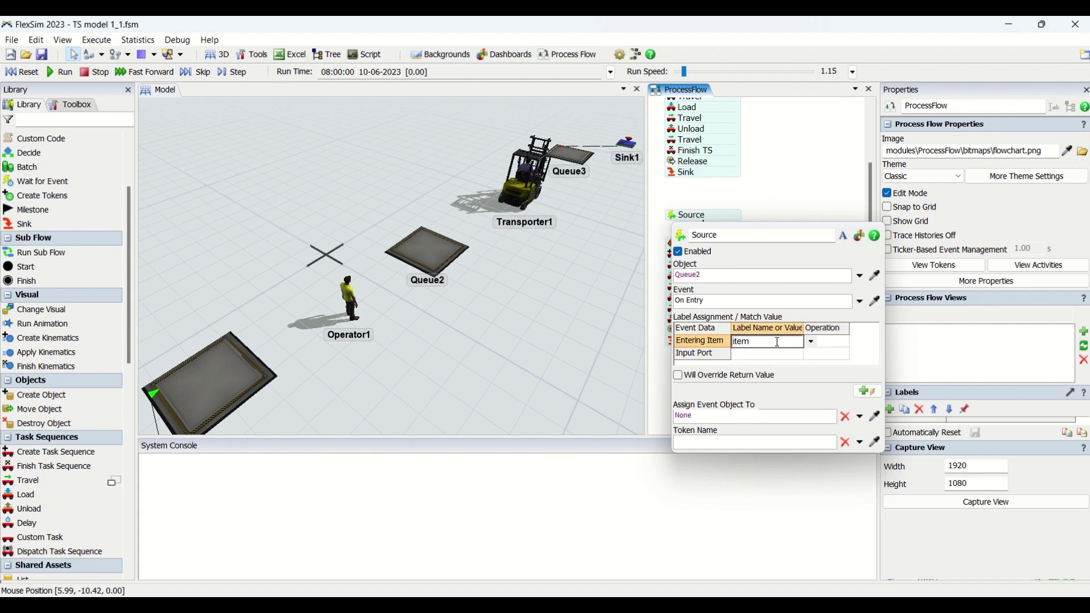
pyautogui.click(834, 349)
pyautogui.click(834, 349)
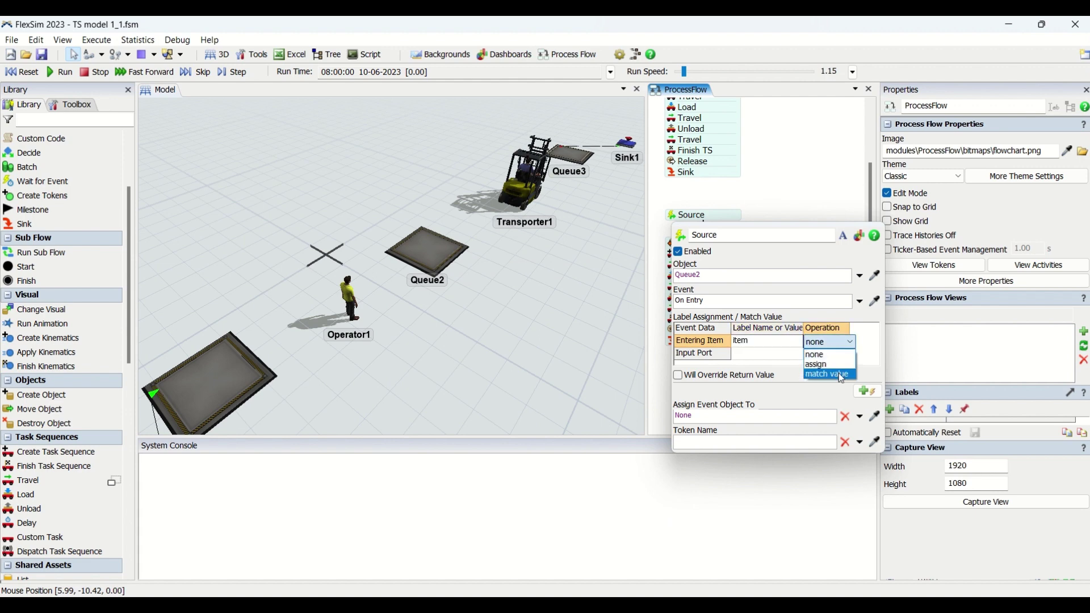
pyautogui.click(836, 364)
pyautogui.click(812, 175)
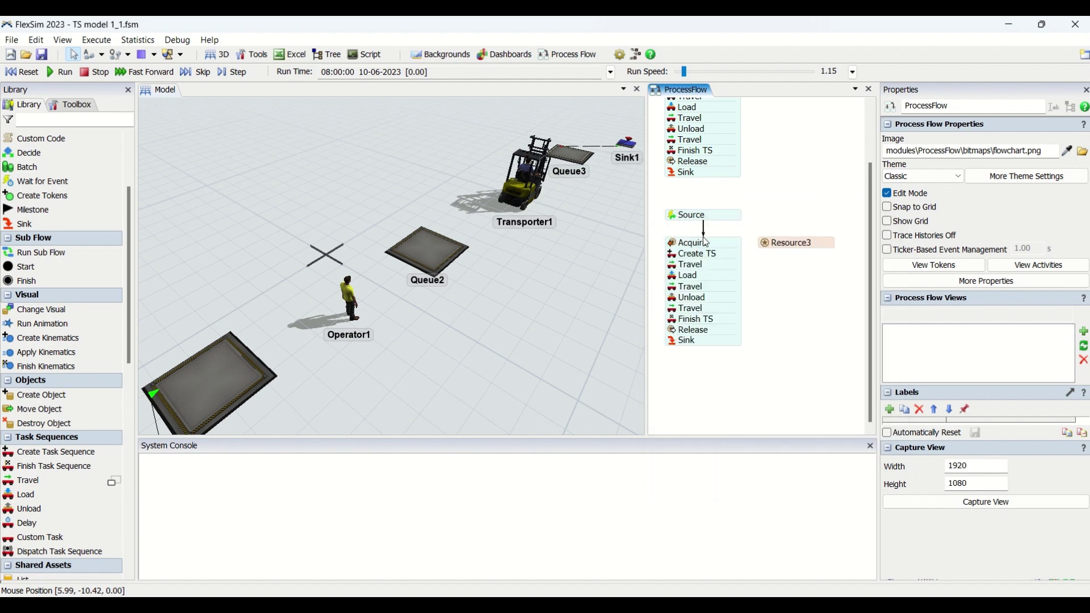
# Set Resource3's reference to Transporter1 and check the settings of the second flow's Acquire activity
pyautogui.click(773, 250)
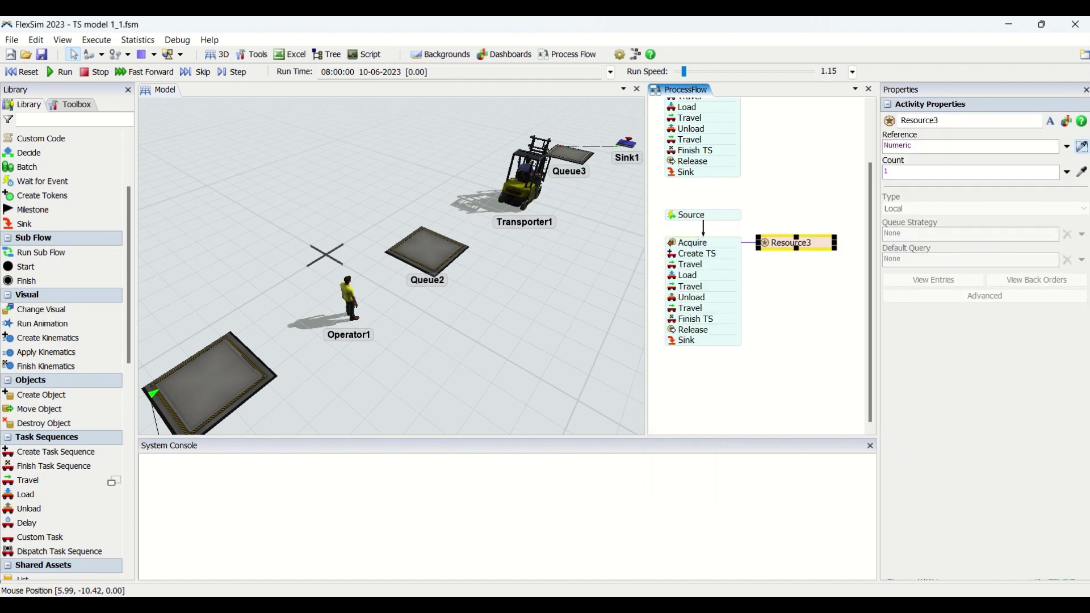
pyautogui.click(525, 178)
pyautogui.click(630, 208)
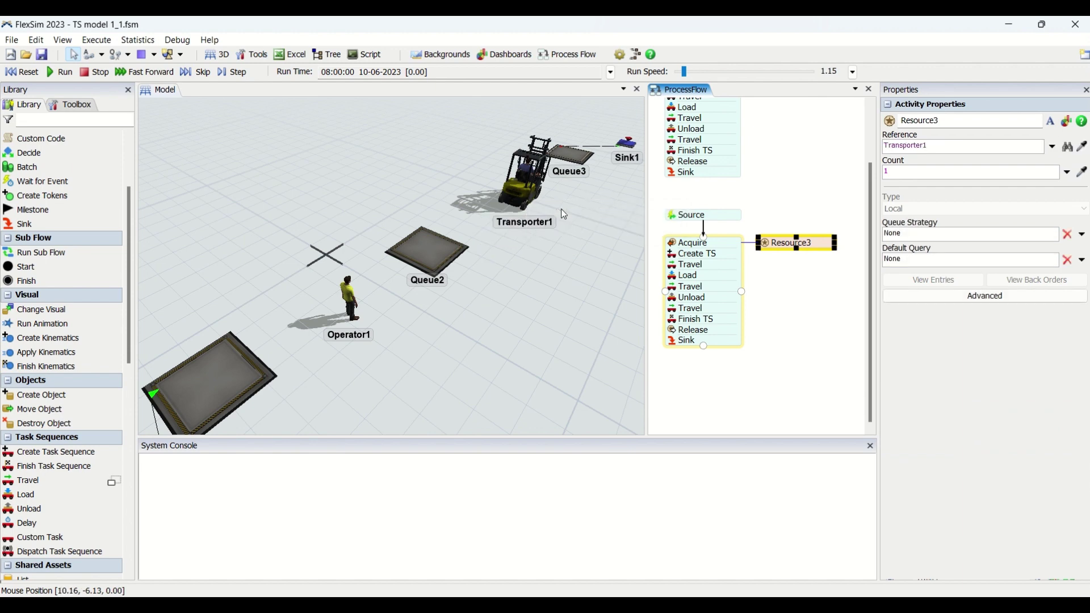
pyautogui.doubleClick(676, 244)
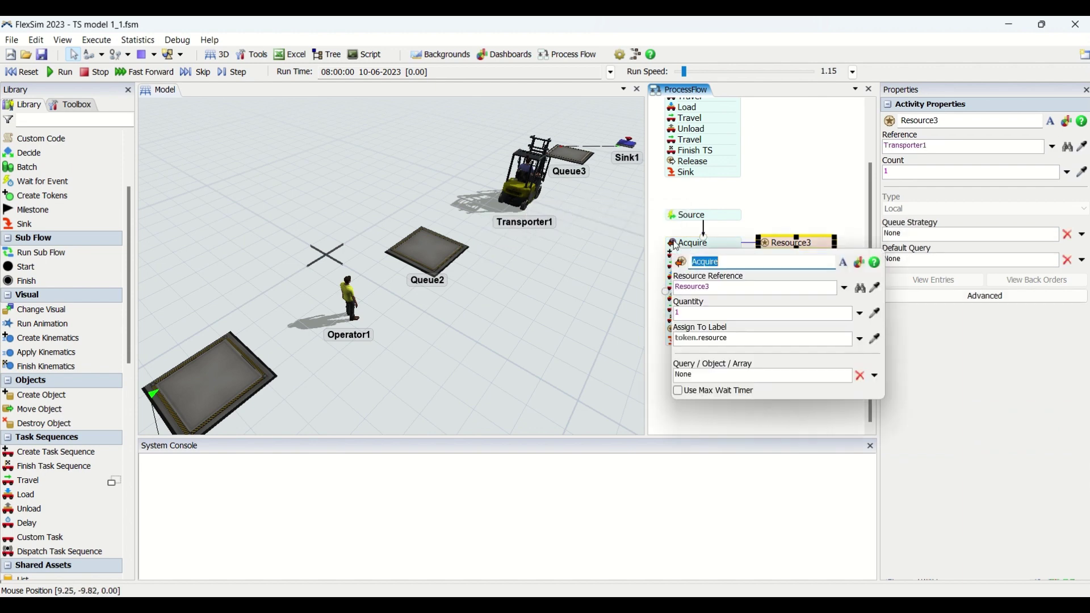
pyautogui.click(809, 247)
pyautogui.click(822, 246)
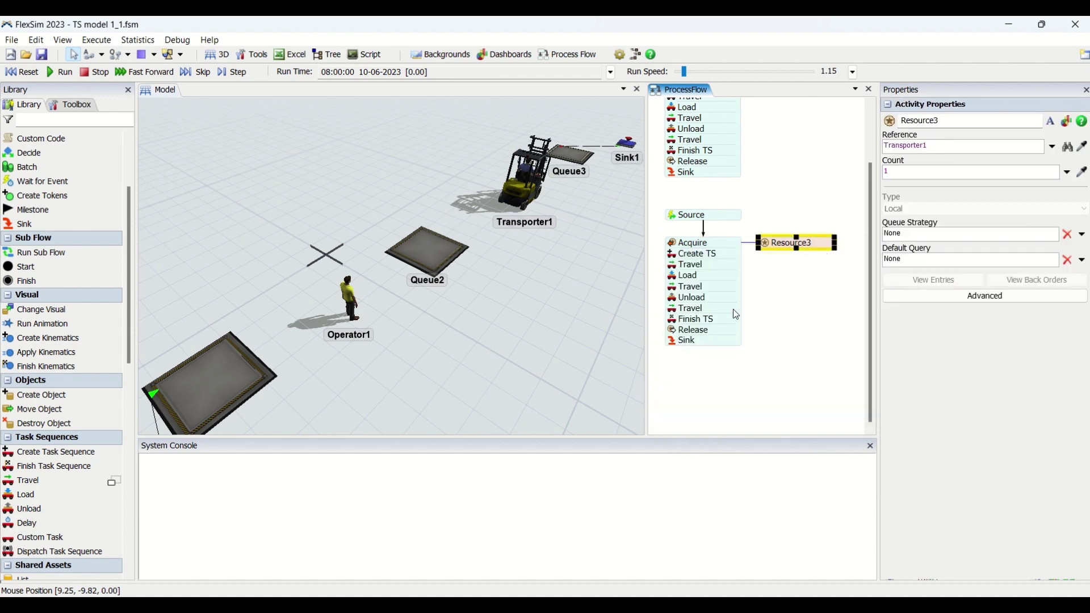
# Rename the second flow's Create TS activity as Create TS 2
pyautogui.doubleClick(674, 256)
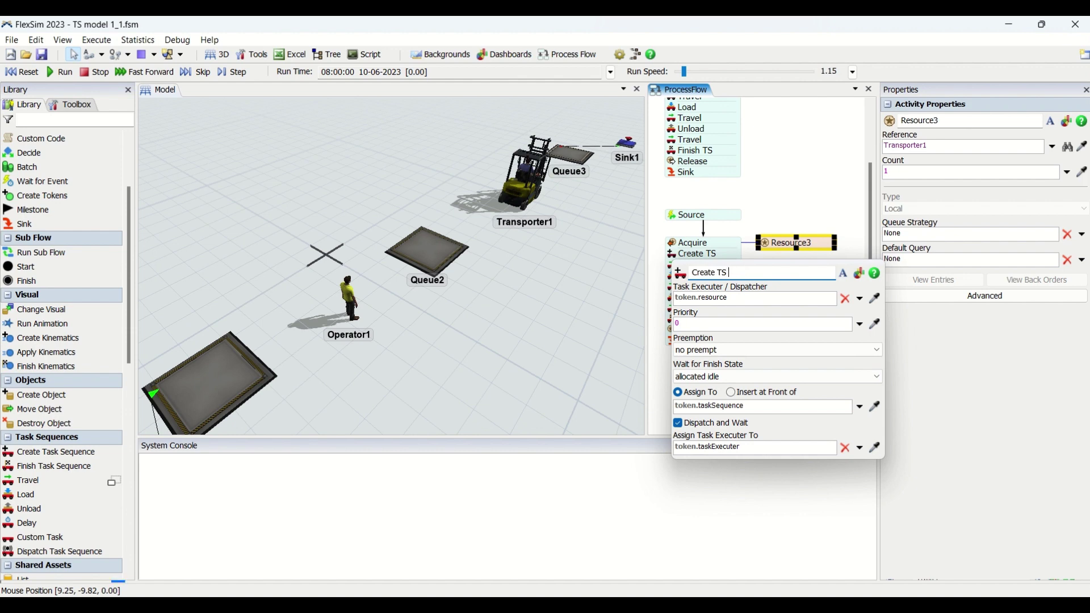
pyautogui.write('2')
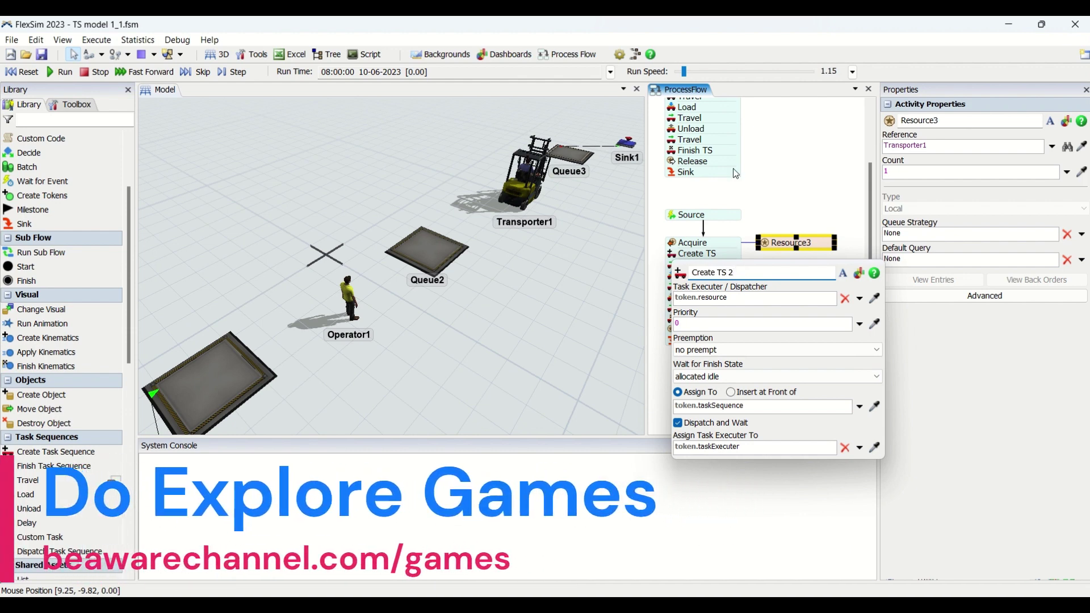
pyautogui.click(769, 171)
# Rename the first flow's Create TS activity as Create TS 1
pyautogui.scroll(3, 770, 216)
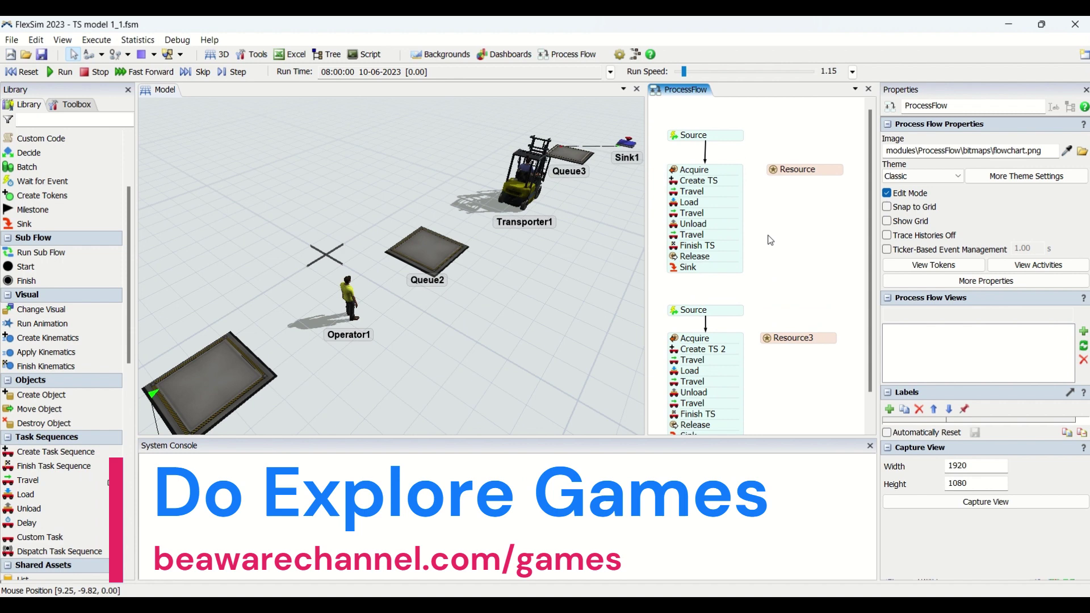
pyautogui.doubleClick(704, 181)
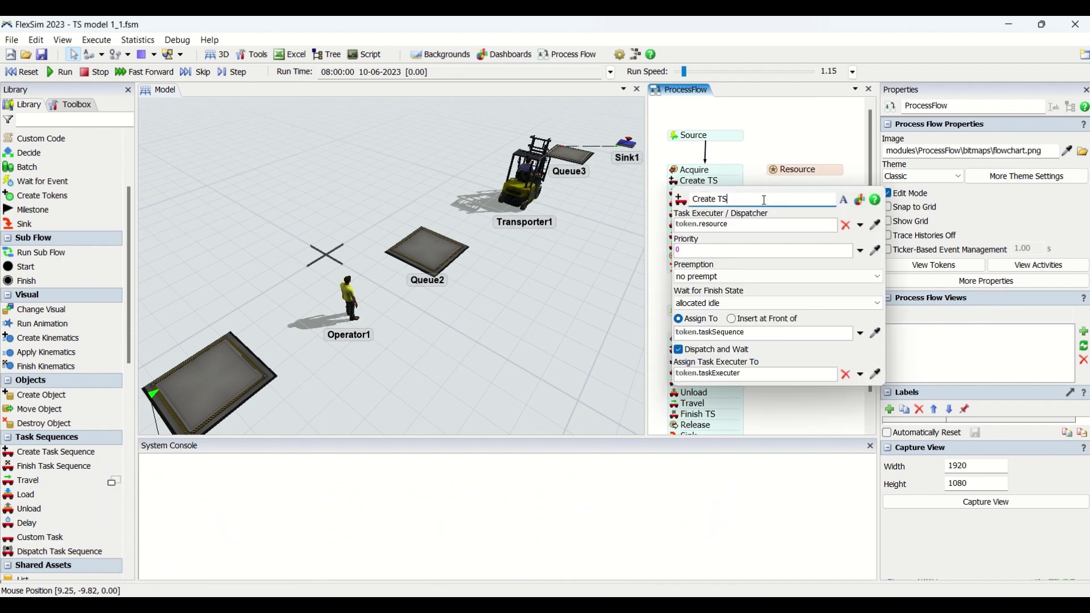
pyautogui.click(773, 135)
# Set the destination of the second flow's first Travel to Queue2 and check the task sequence label in Create TS 2
pyautogui.scroll(-3, 801, 217)
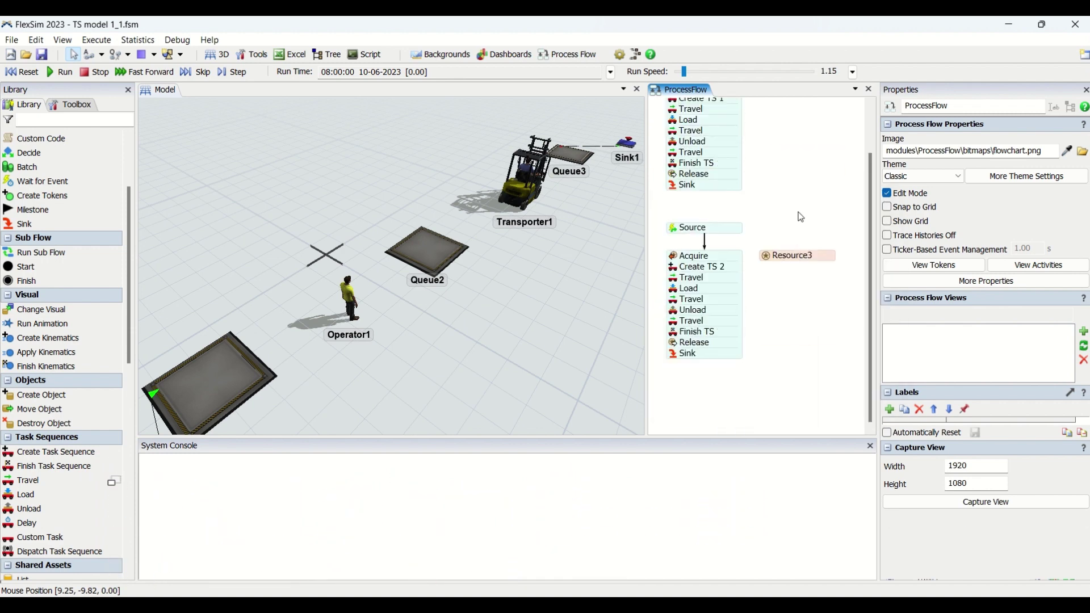
pyautogui.doubleClick(677, 280)
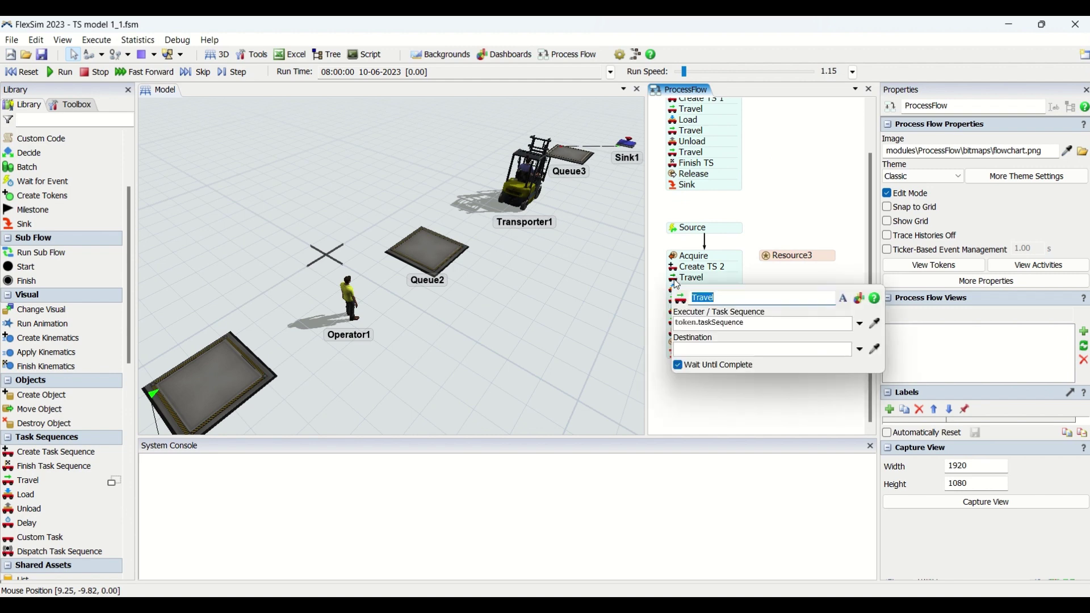
pyautogui.click(877, 349)
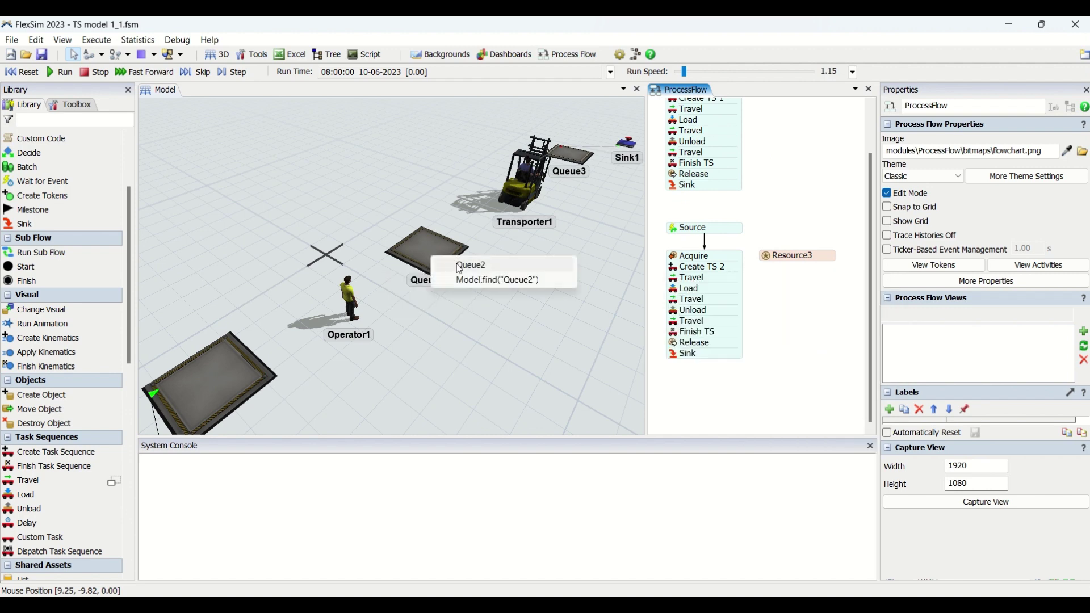
pyautogui.click(470, 265)
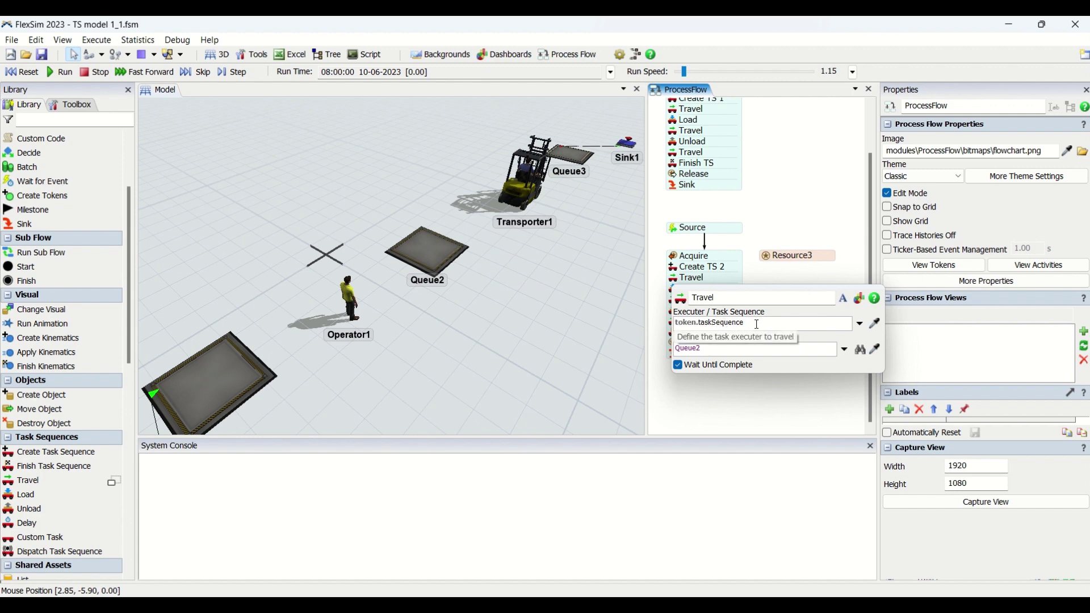
pyautogui.click(679, 268)
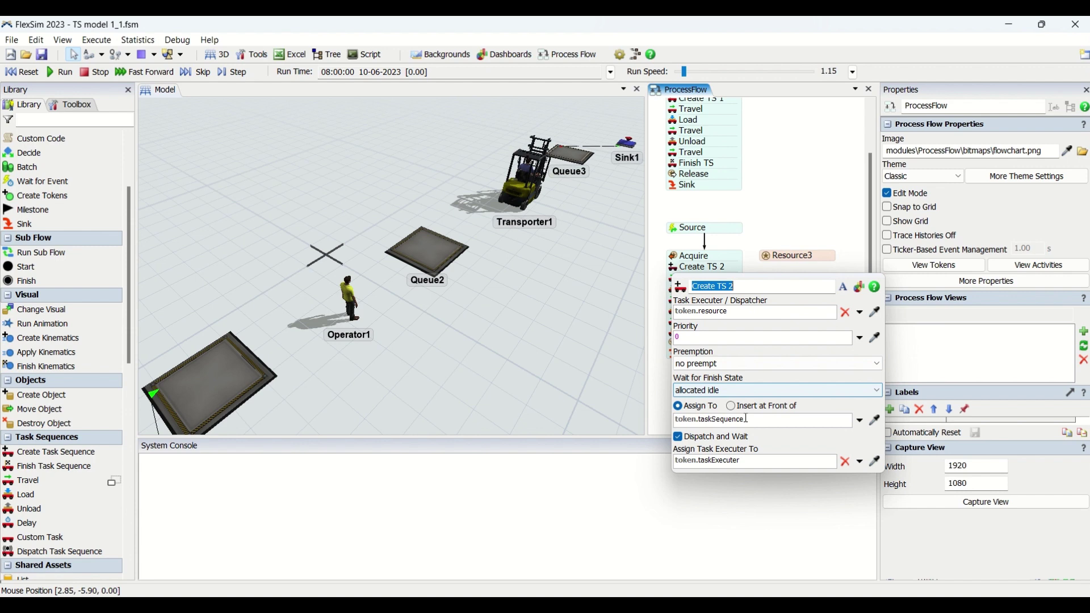
pyautogui.moveTo(745, 420); pyautogui.dragTo(683, 420)
pyautogui.click(753, 268)
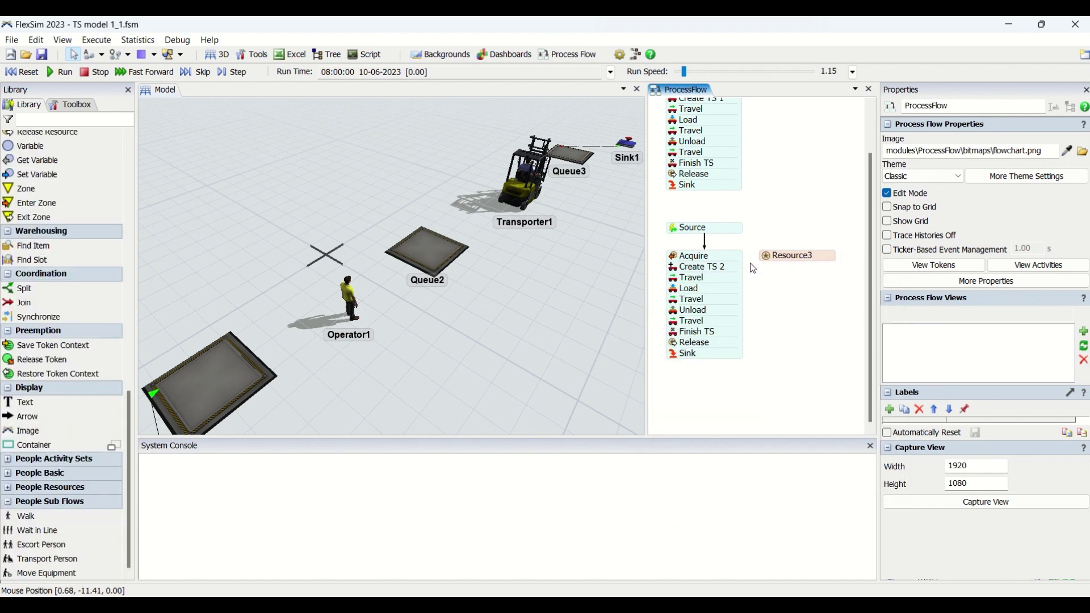
# Set the second flow's Load station to Queue2 and check its item reference
pyautogui.click(674, 294)
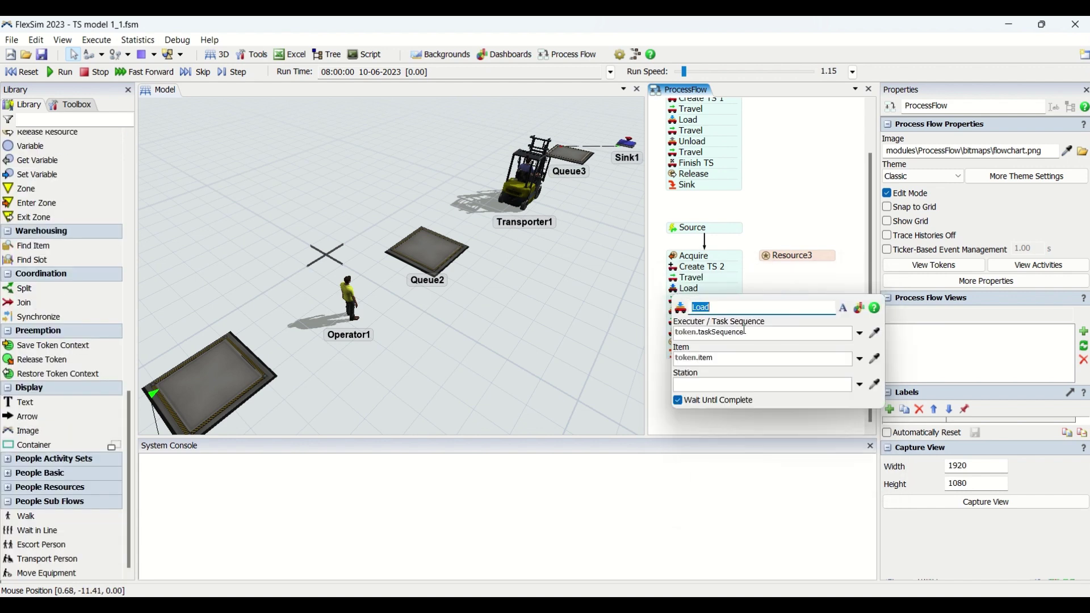
pyautogui.click(878, 386)
pyautogui.click(437, 249)
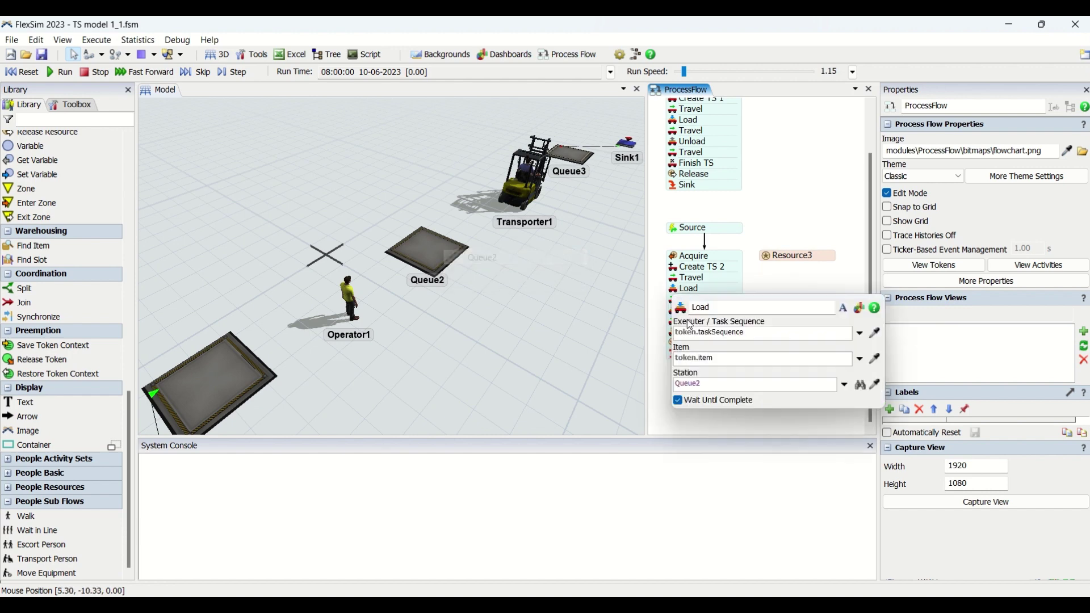
pyautogui.click(726, 360)
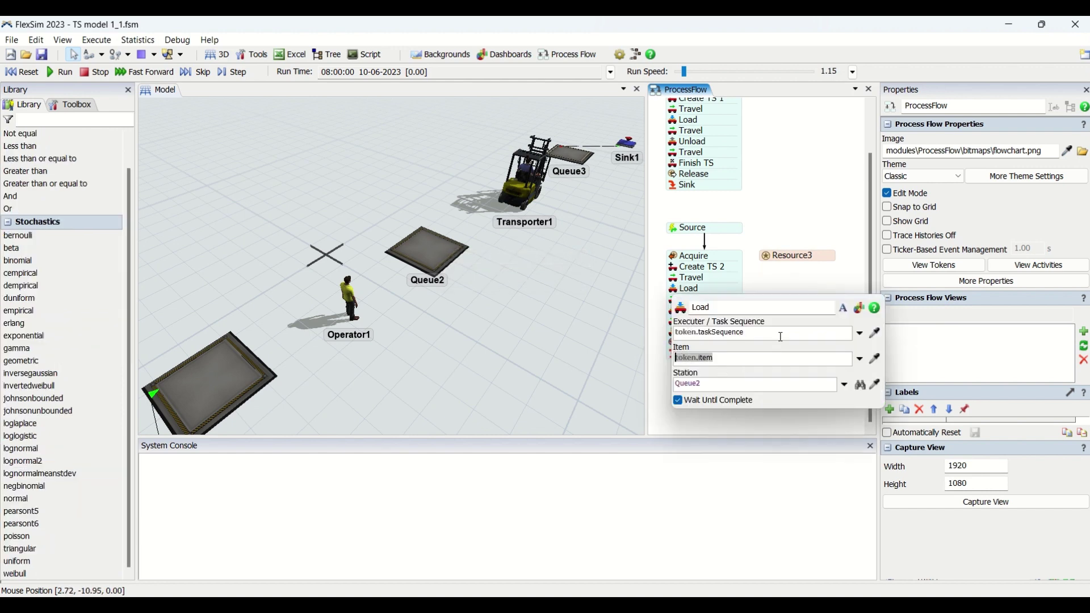
pyautogui.click(782, 336)
pyautogui.click(812, 288)
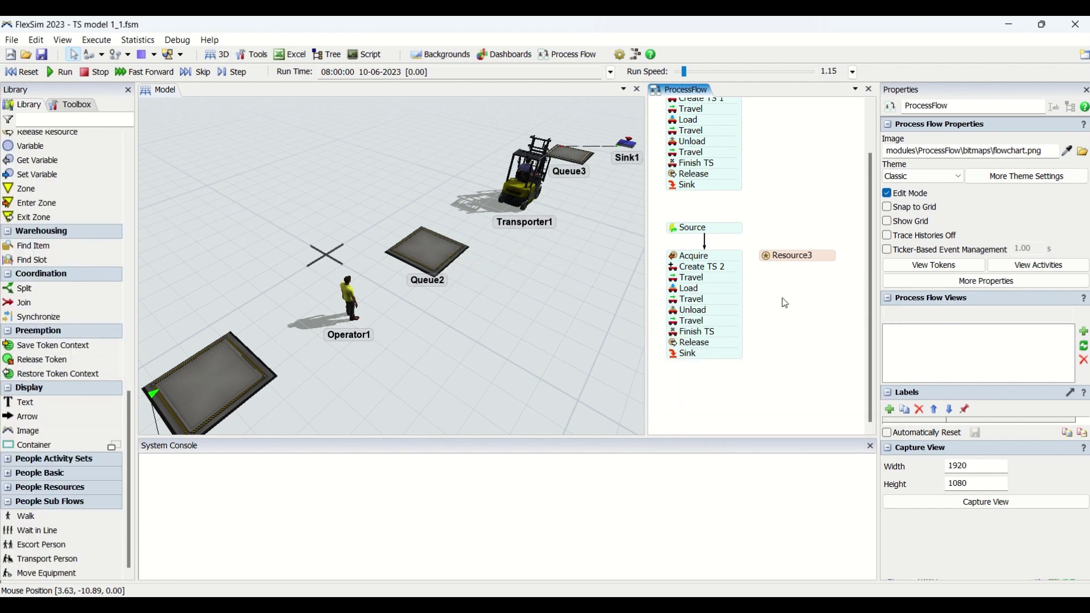
# Set the destination of the Travel after Load in the second flow to Queue3
pyautogui.doubleClick(676, 302)
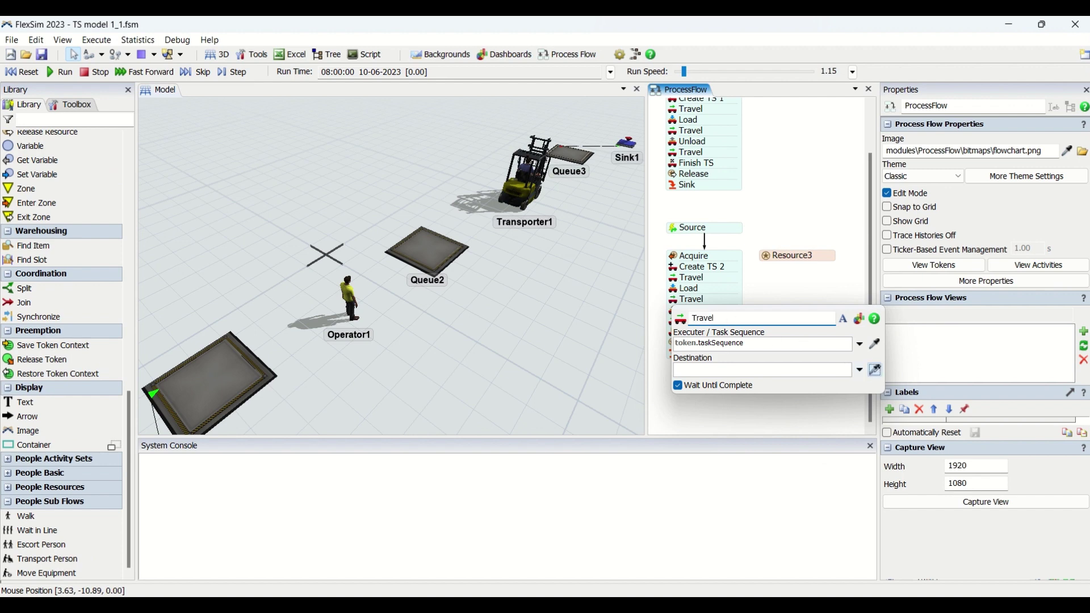
pyautogui.click(875, 370)
pyautogui.click(624, 167)
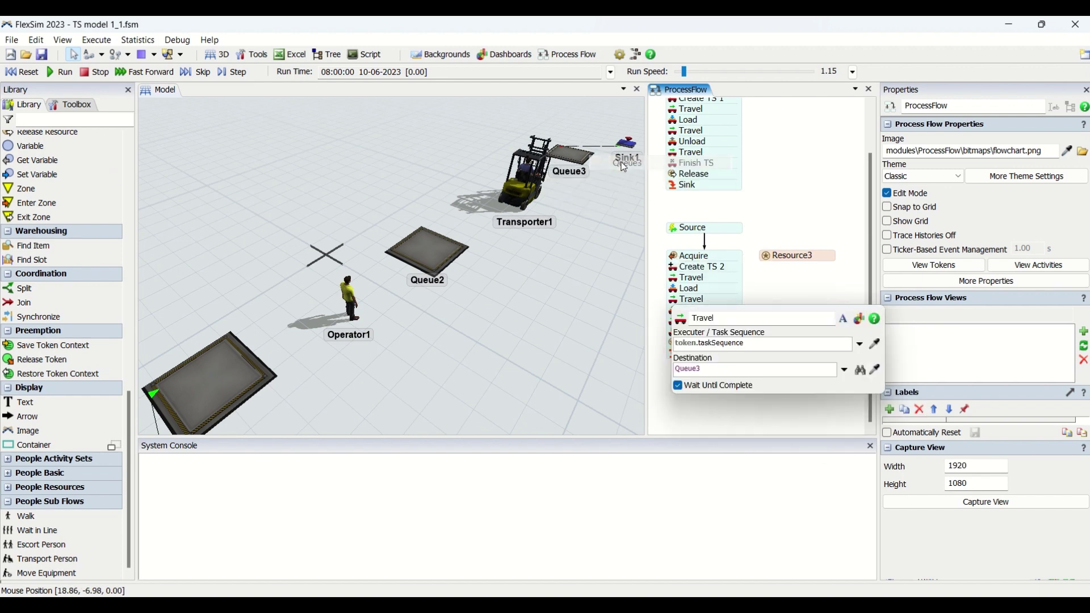
pyautogui.click(718, 316)
# Set the second flow's Unload station to Queue3
pyautogui.doubleClick(675, 312)
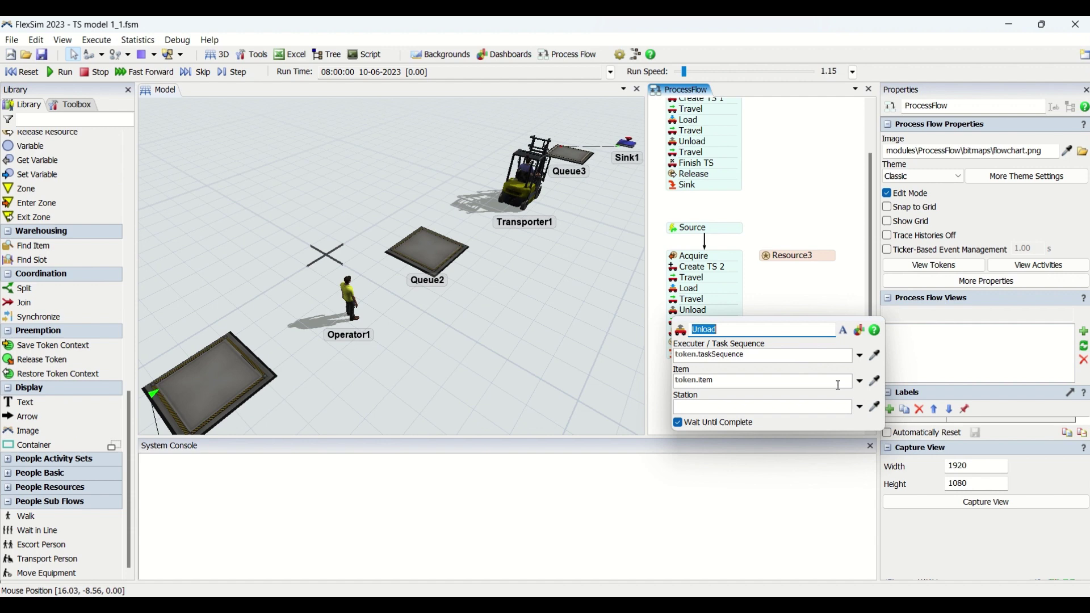
pyautogui.click(875, 411)
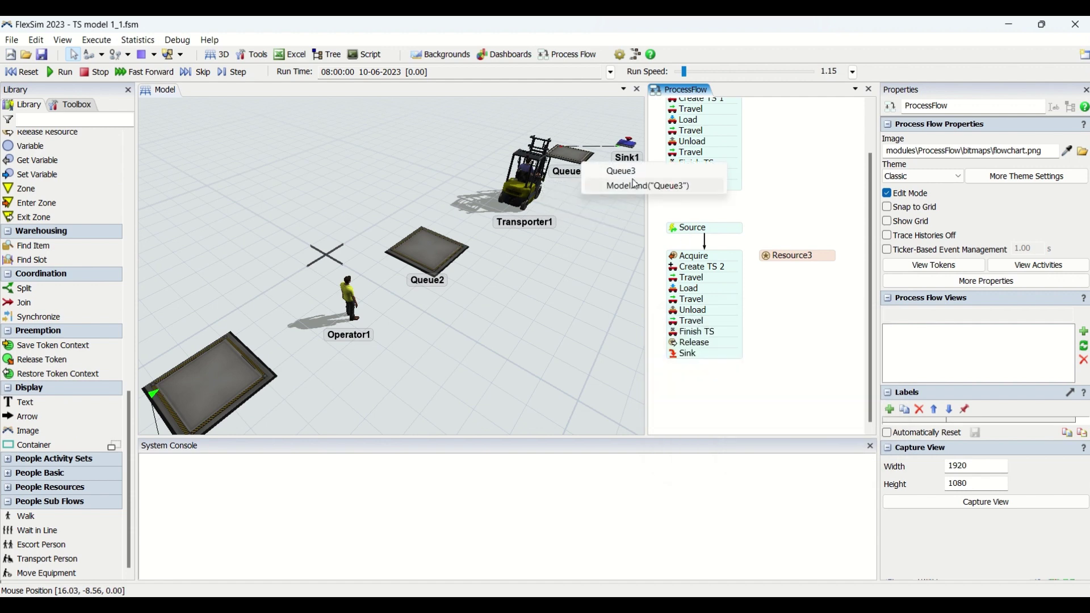
pyautogui.click(625, 165)
pyautogui.click(858, 408)
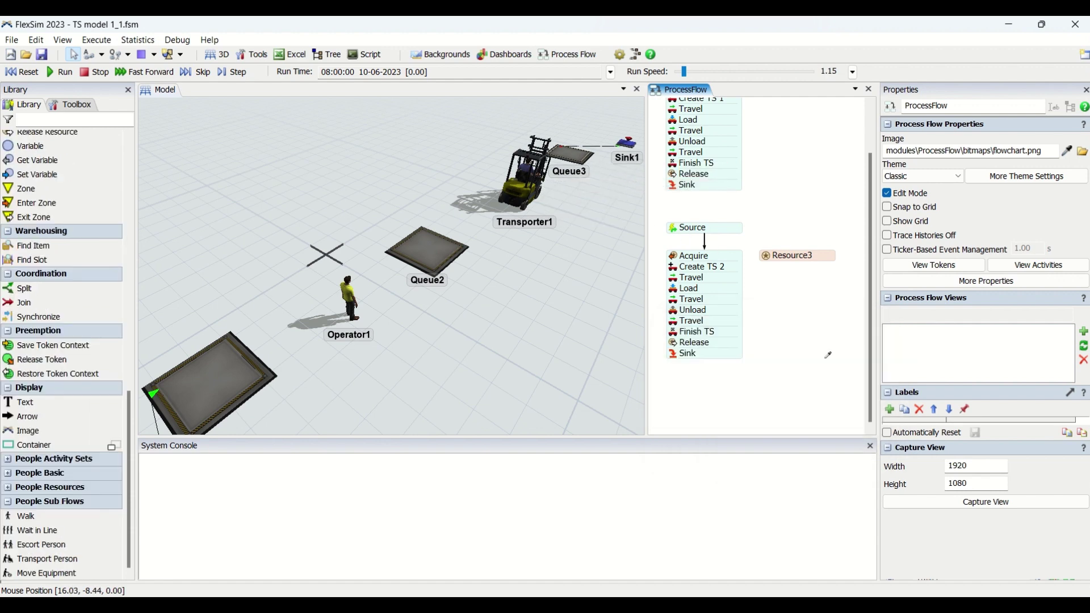
pyautogui.click(570, 159)
pyautogui.click(622, 166)
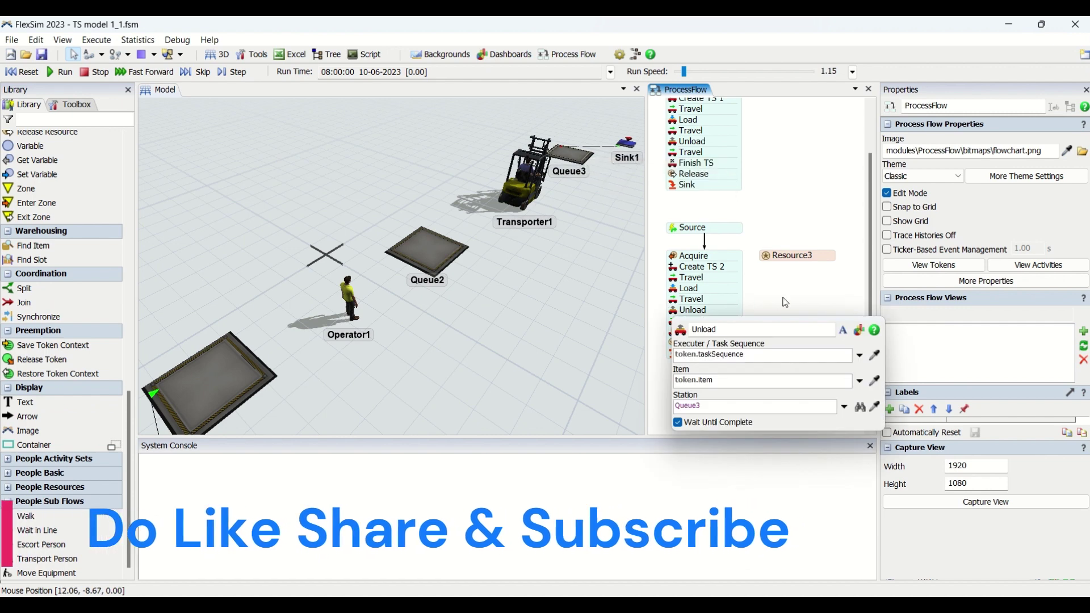
# Set the destination of the Travel after Unload in the second flow to Queue2
pyautogui.click(678, 325)
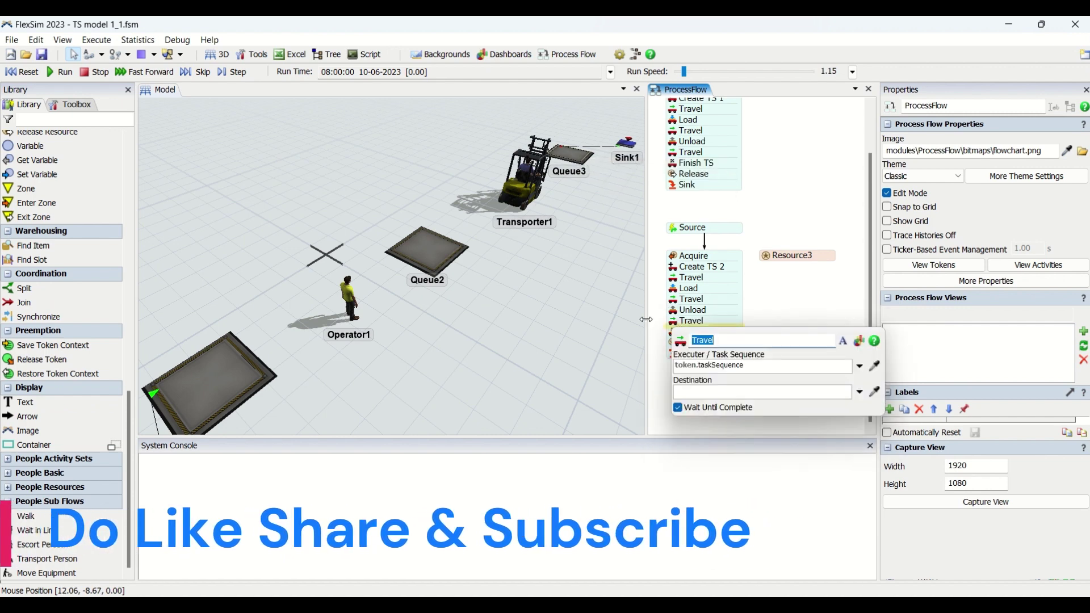
pyautogui.click(858, 391)
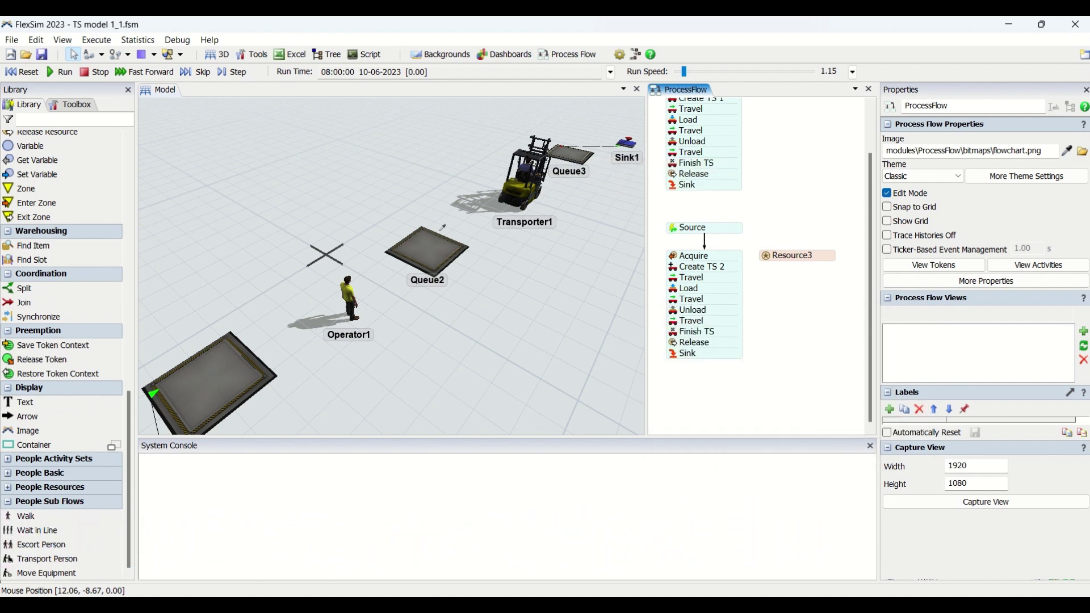
pyautogui.click(433, 250)
pyautogui.click(471, 256)
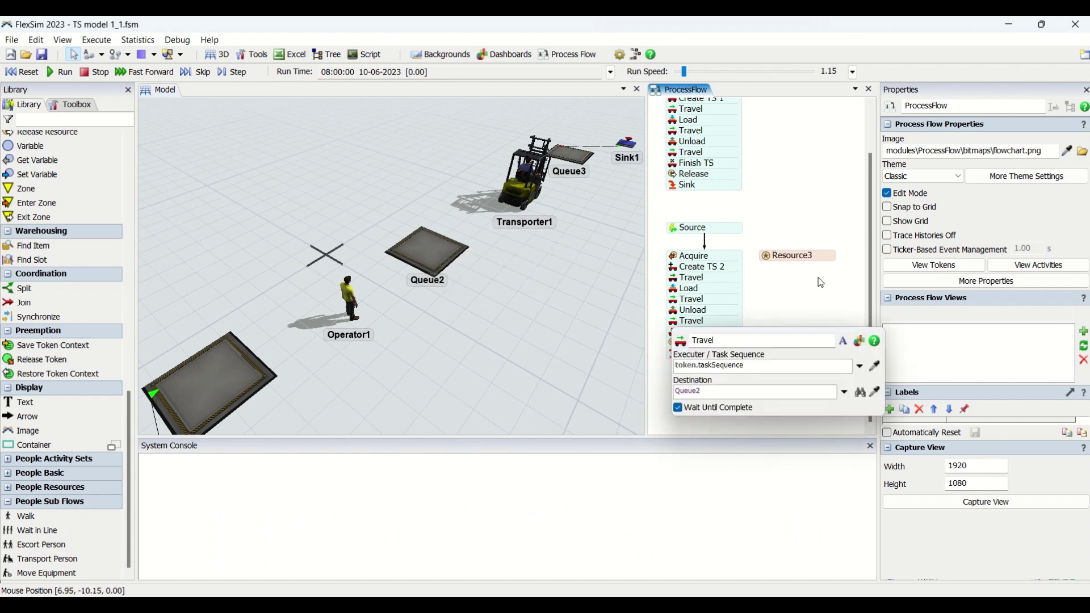
pyautogui.click(822, 294)
# Check the task sequence reference of the second flow's Finish TS and the resource settings of its Release activity
pyautogui.click(680, 335)
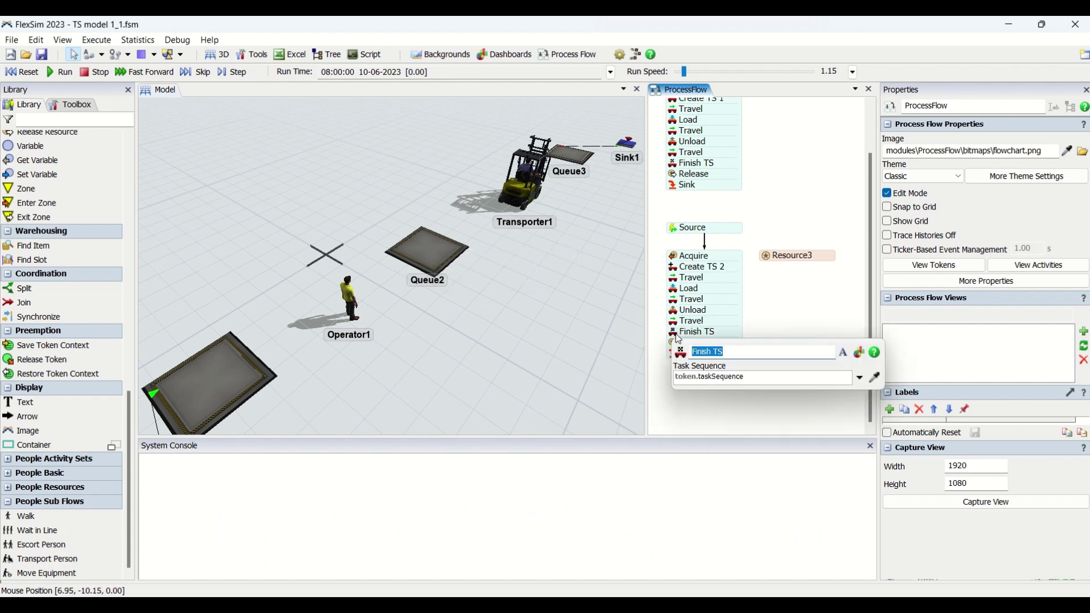
pyautogui.click(764, 332)
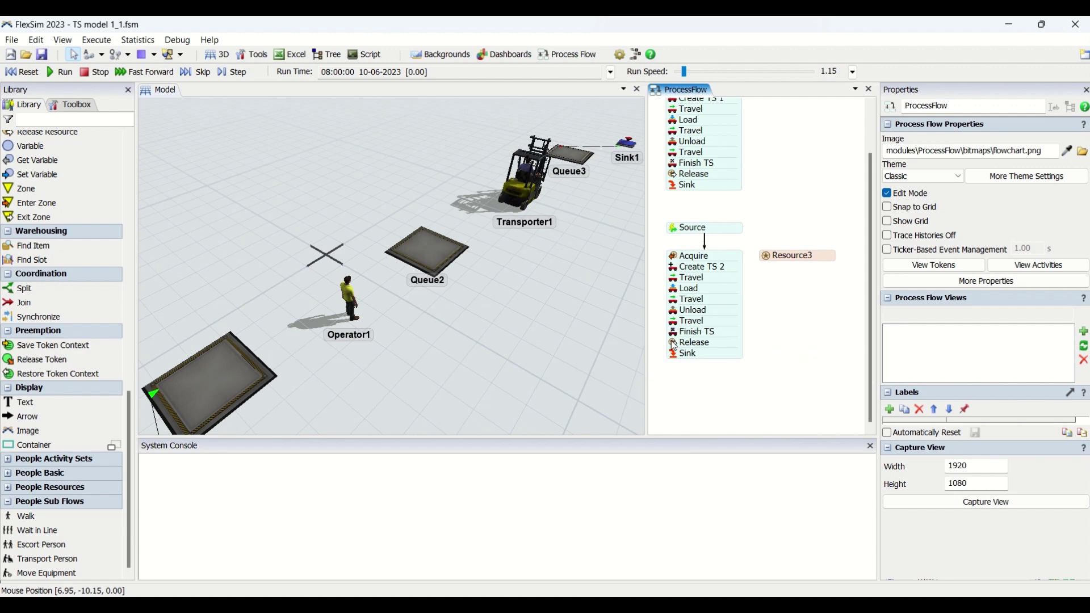
pyautogui.click(675, 346)
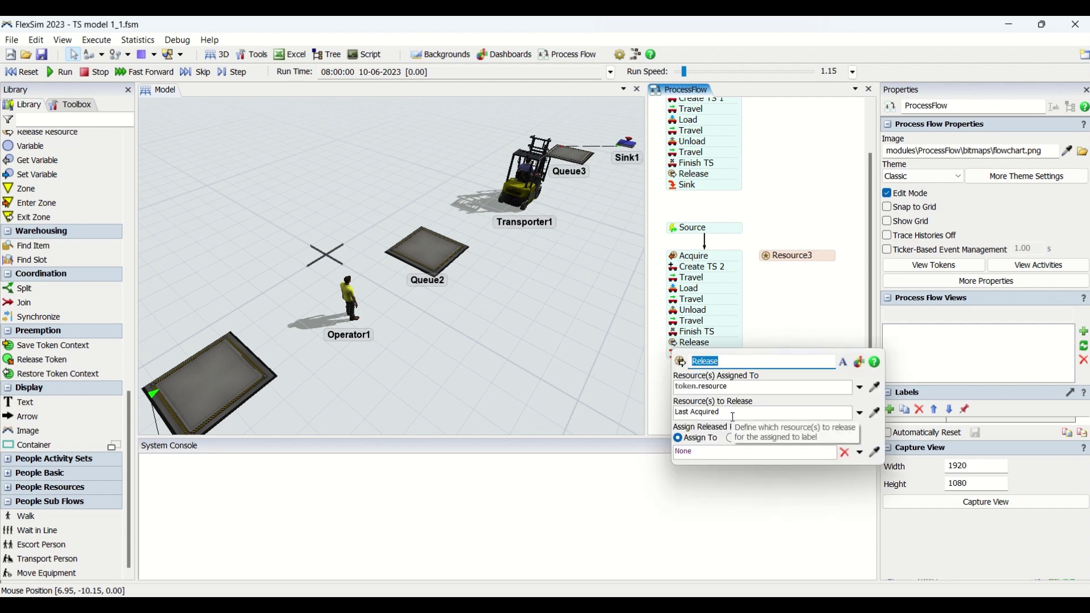
pyautogui.click(778, 323)
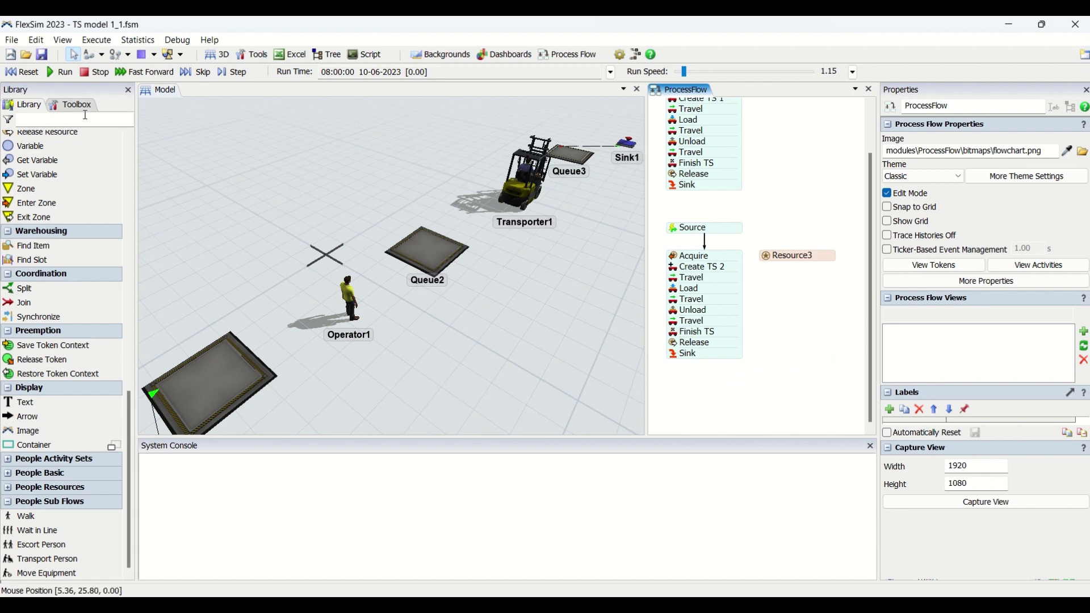
# Reset and run the model, then slow the run speed to 0.27 for a close view of Transporter1 at Queue2
pyautogui.click(25, 72)
pyautogui.click(67, 72)
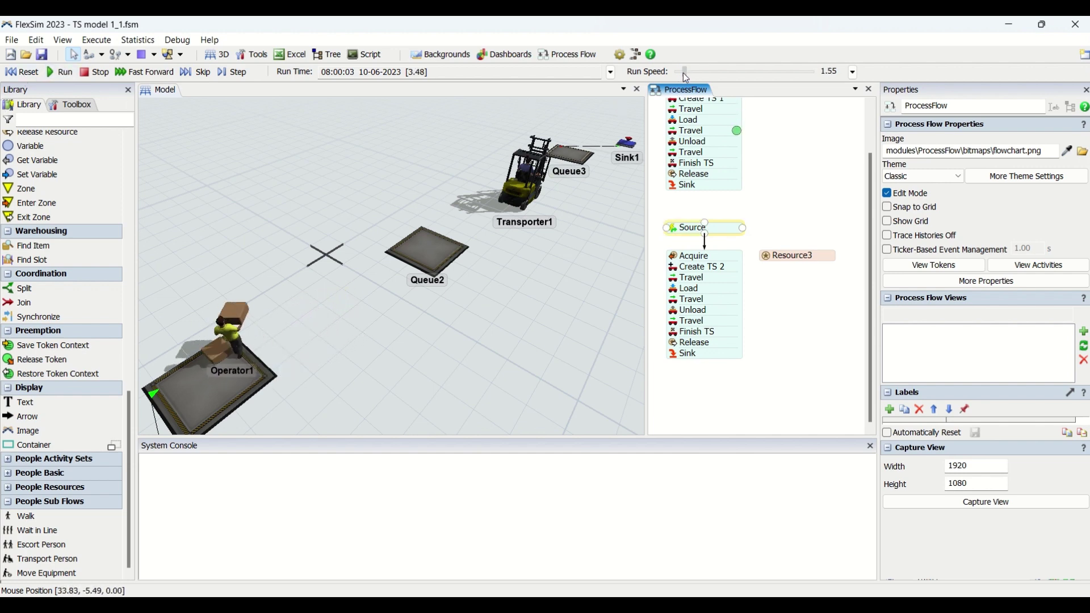
pyautogui.moveTo(687, 79); pyautogui.dragTo(685, 78)
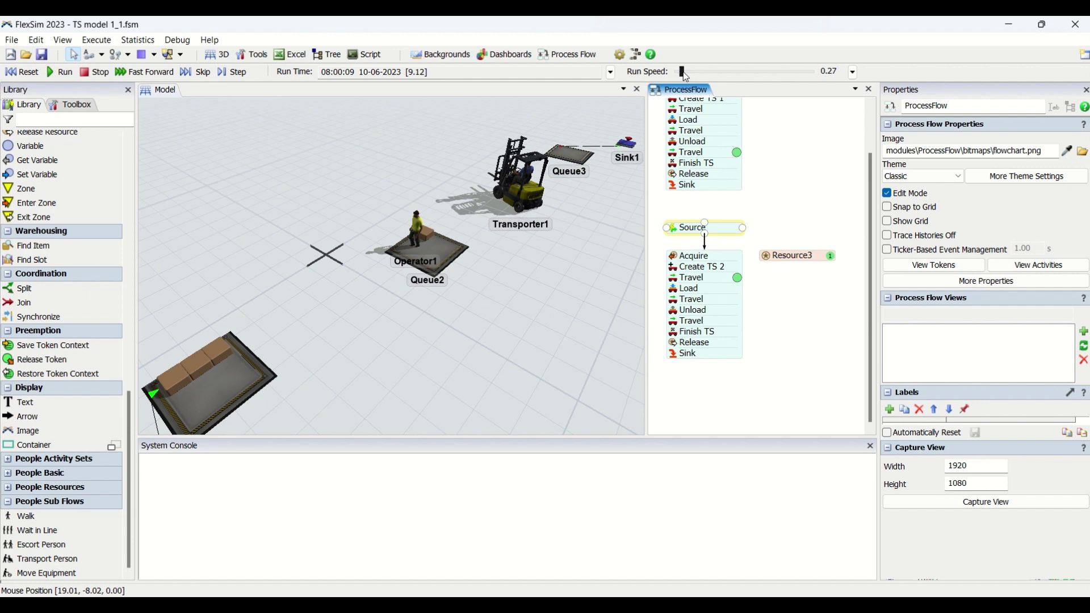
pyautogui.scroll(2, 448, 341)
pyautogui.click(489, 357)
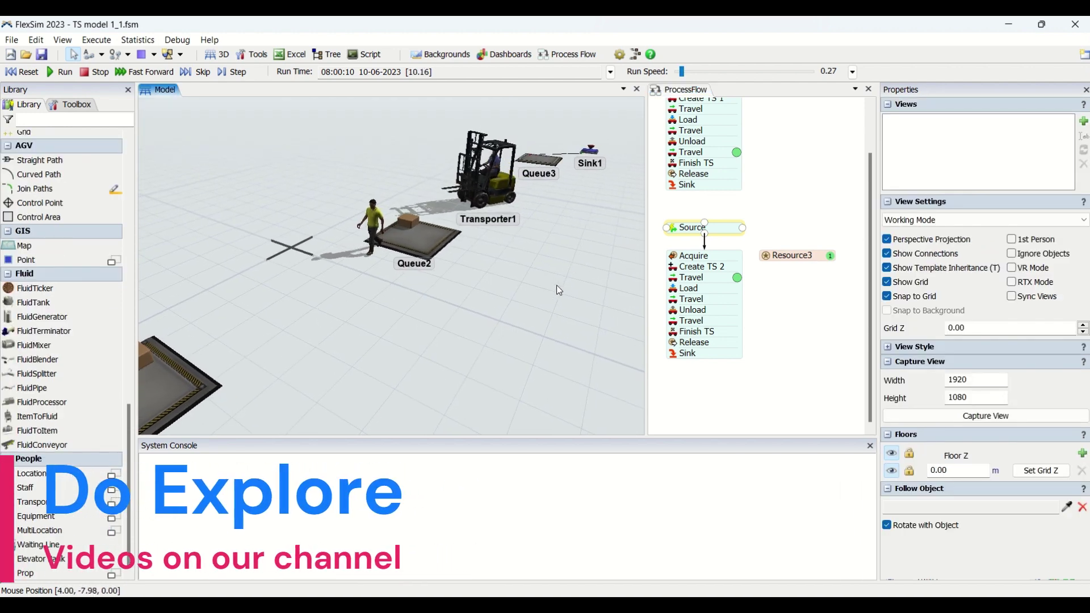
pyautogui.moveTo(556, 285); pyautogui.dragTo(530, 374)
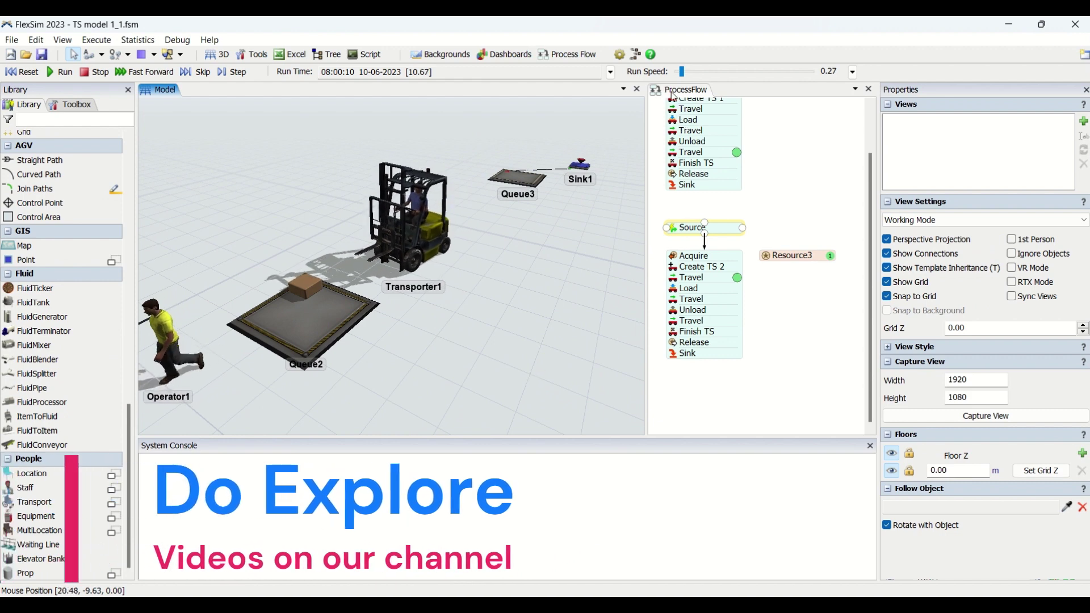
# Set the run speed to 1.15 and watch Transporter1 and Operator1 carry items while following the tokens in both flows
pyautogui.moveTo(685, 74); pyautogui.dragTo(688, 75)
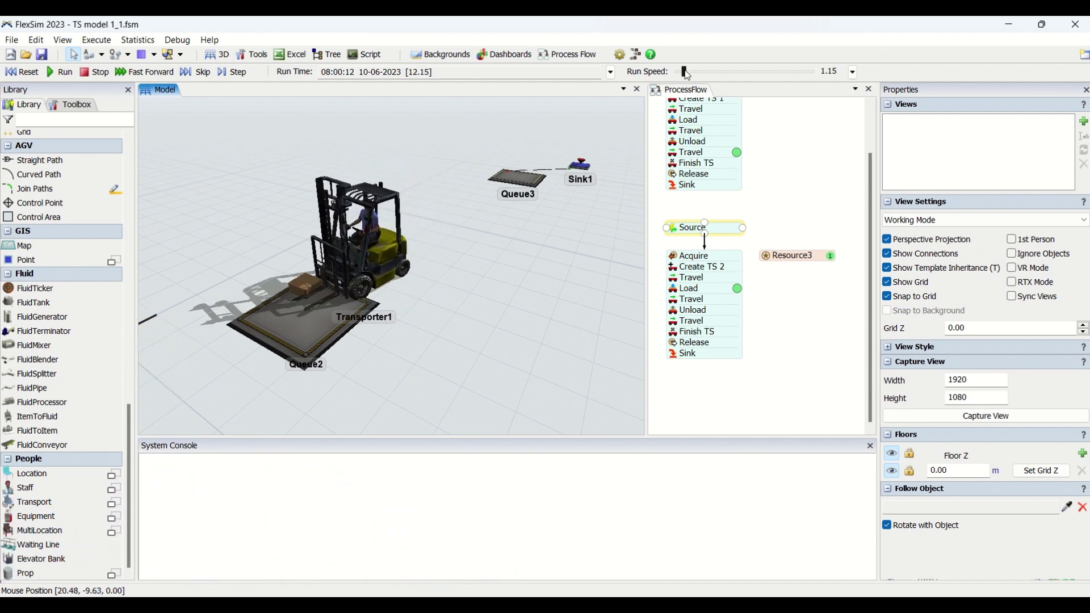
pyautogui.moveTo(565, 294); pyautogui.dragTo(537, 313)
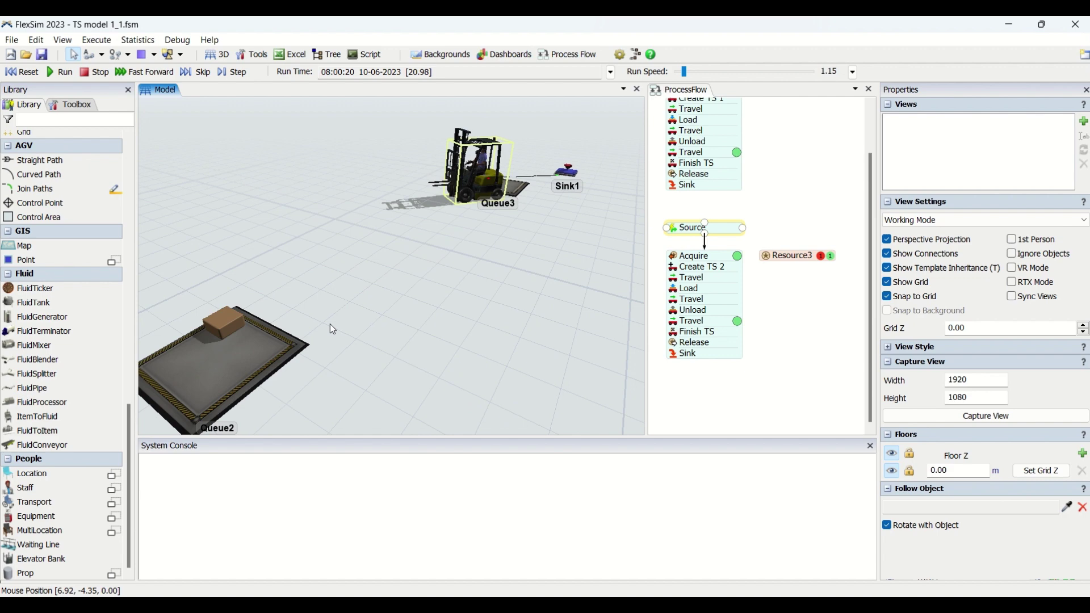
pyautogui.scroll(-3, 471, 336)
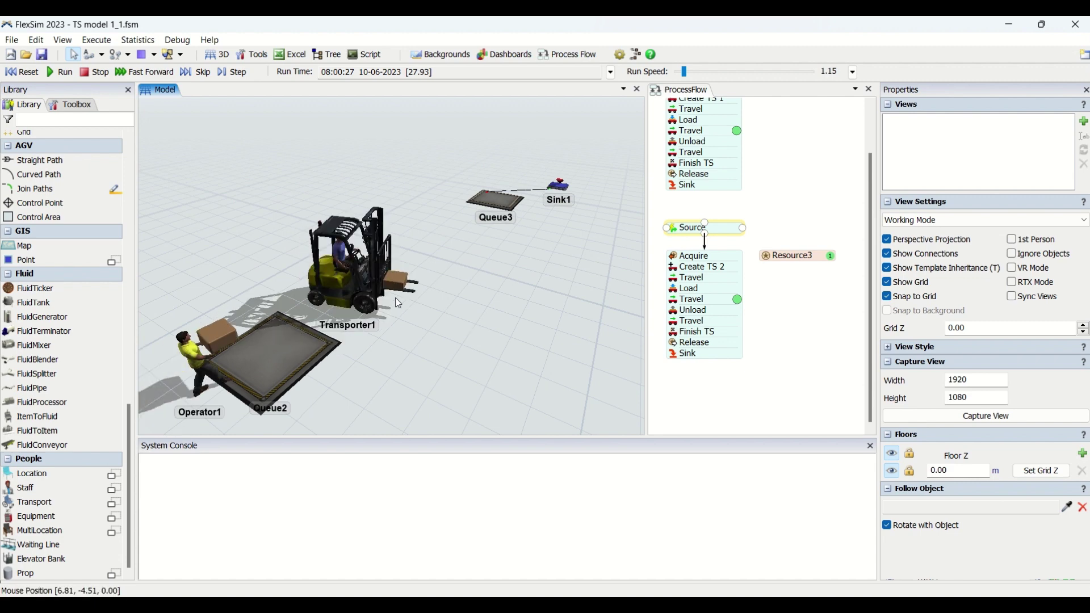
pyautogui.moveTo(483, 331); pyautogui.dragTo(503, 315, button='right')
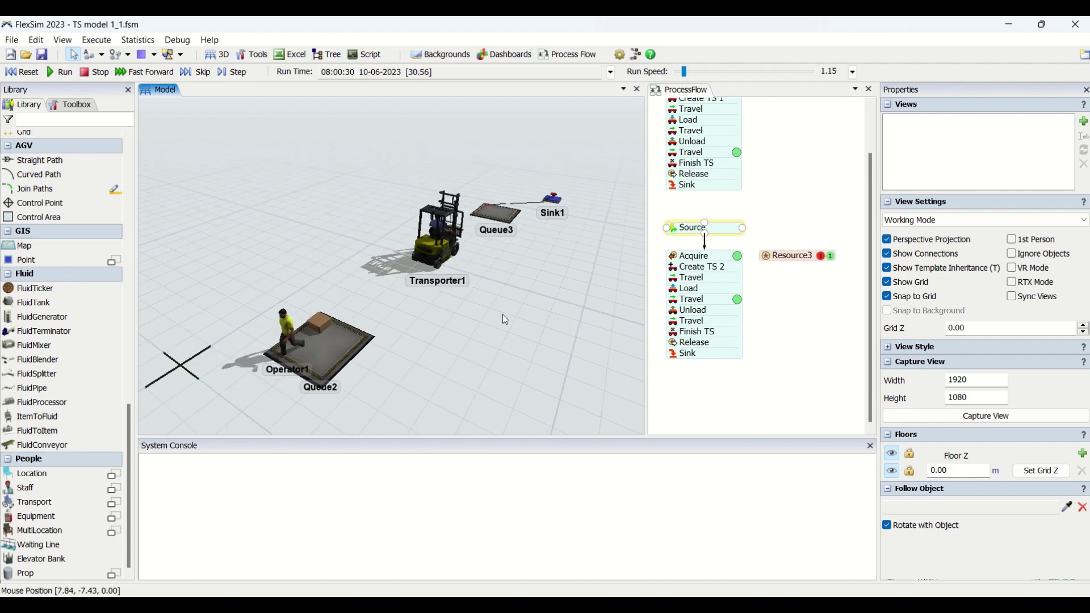
pyautogui.scroll(-4, 558, 328)
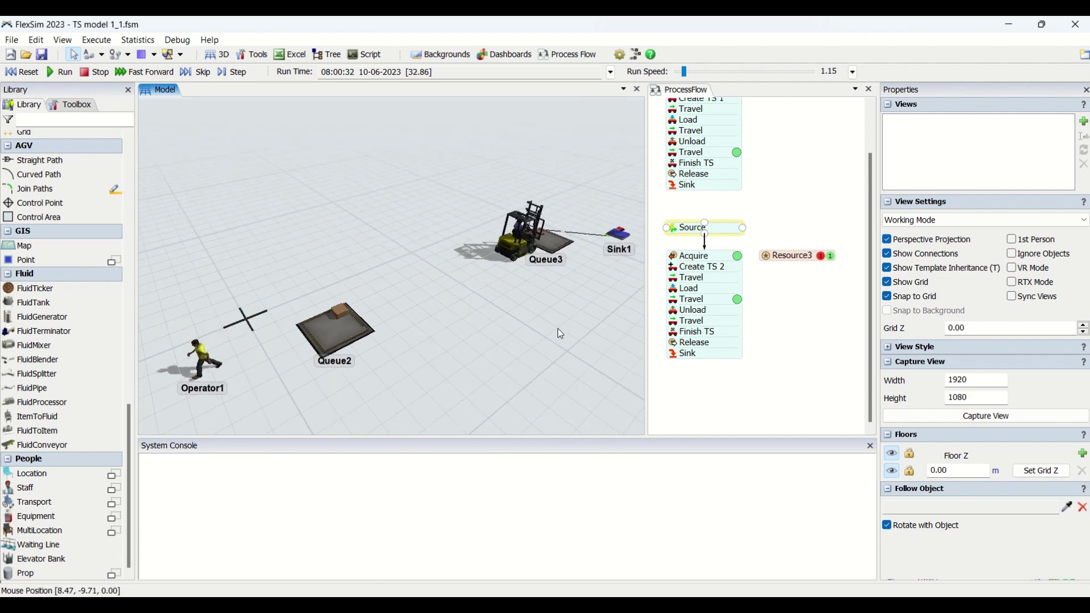
pyautogui.scroll(-2, 490, 330)
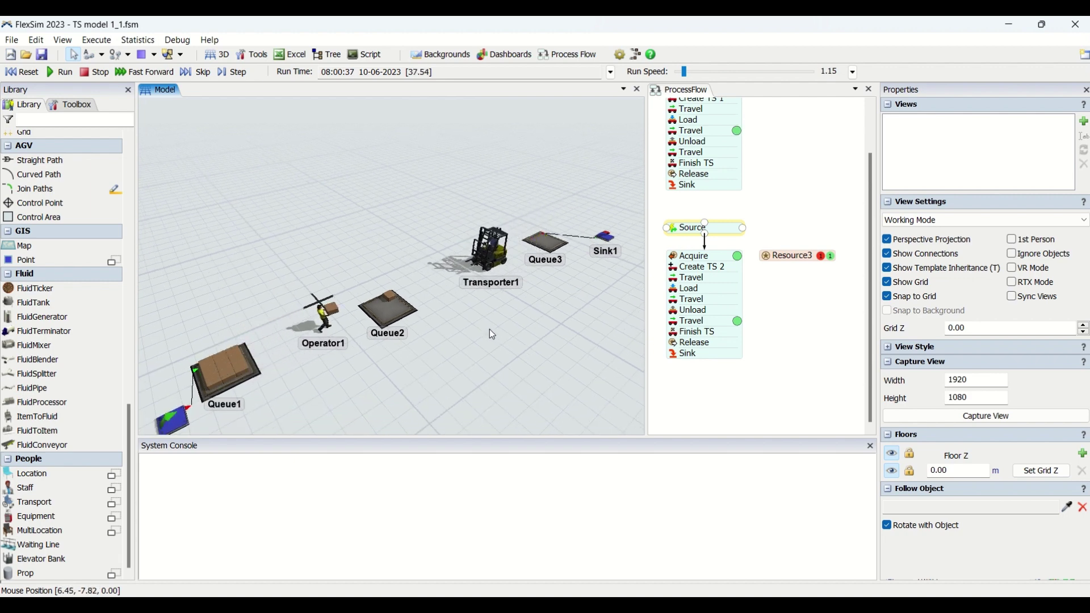
pyautogui.click(808, 199)
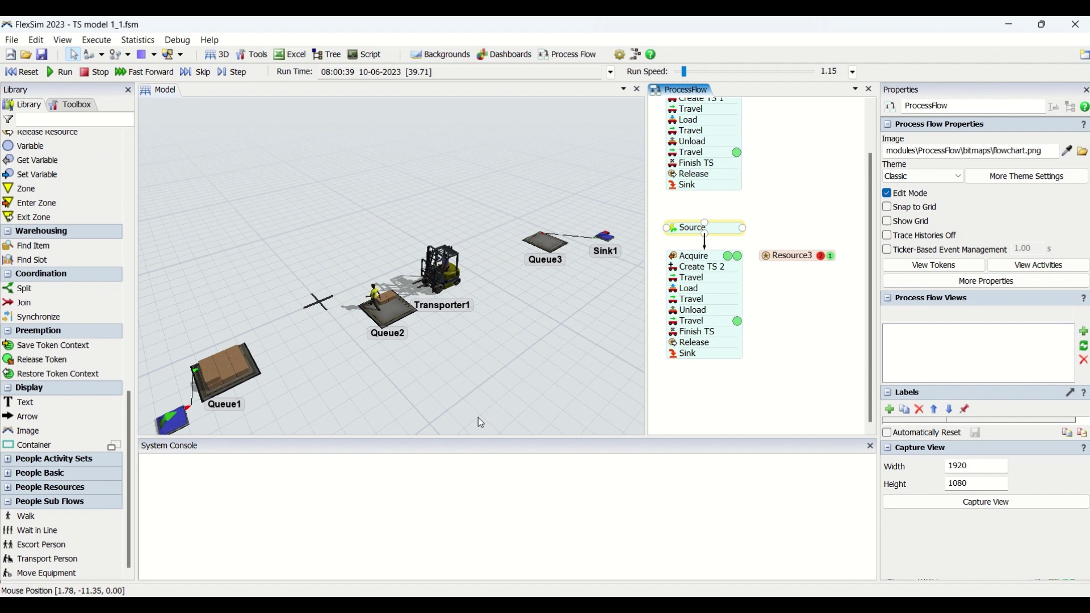
pyautogui.moveTo(524, 353)
pyautogui.mouseDown()
pyautogui.moveTo(540, 348)
pyautogui.moveTo(516, 340)
pyautogui.mouseUp()
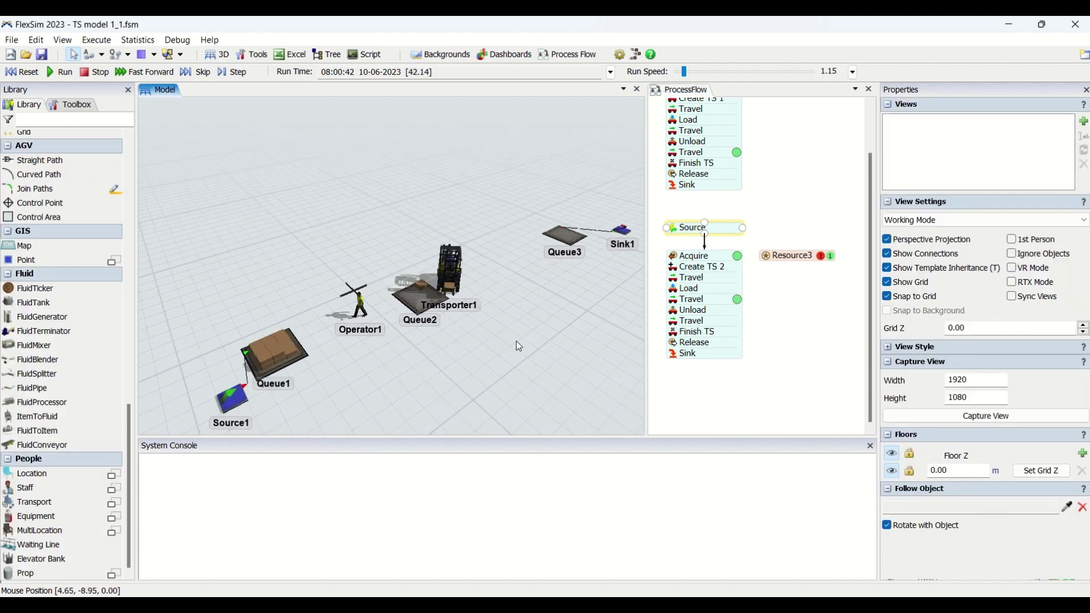
pyautogui.doubleClick(771, 258)
pyautogui.click(771, 222)
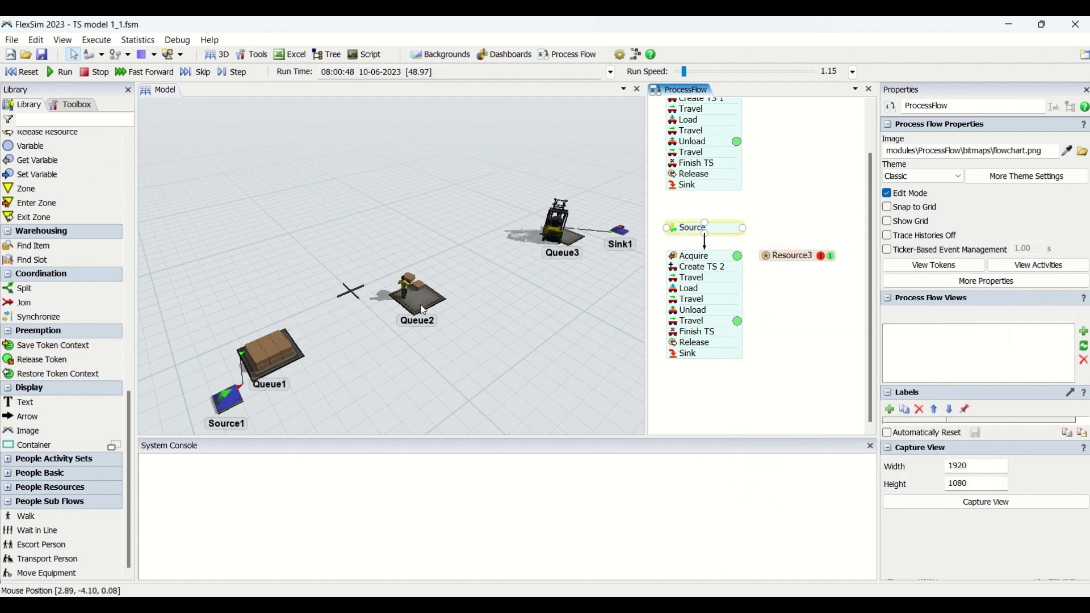
pyautogui.moveTo(780, 139); pyautogui.dragTo(783, 175)
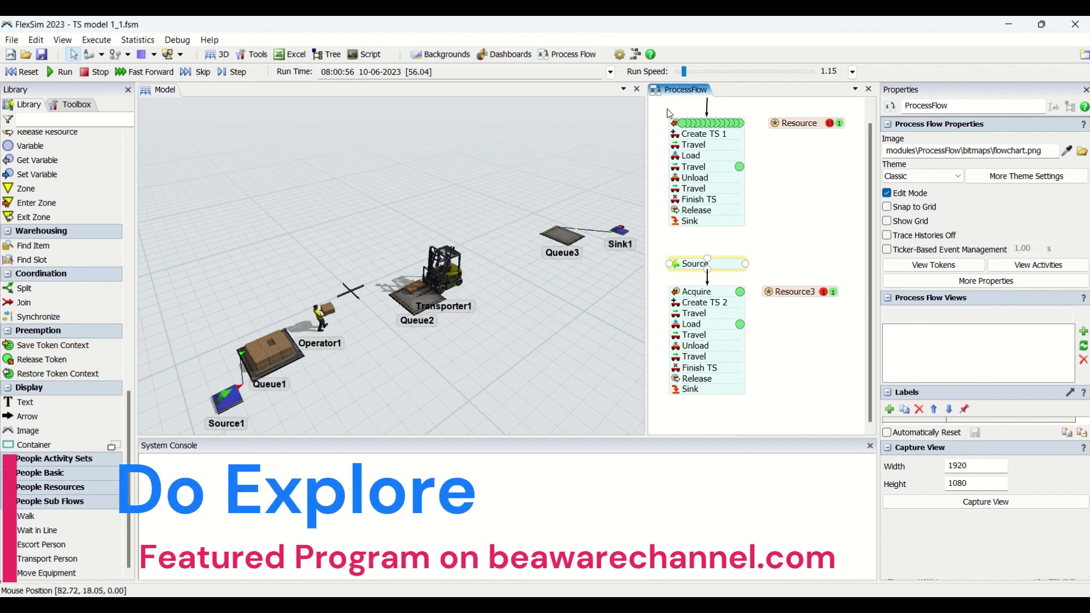
# Raise the run speed to 42.40 and watch the items move through the three queues
pyautogui.moveTo(684, 71); pyautogui.dragTo(695, 72)
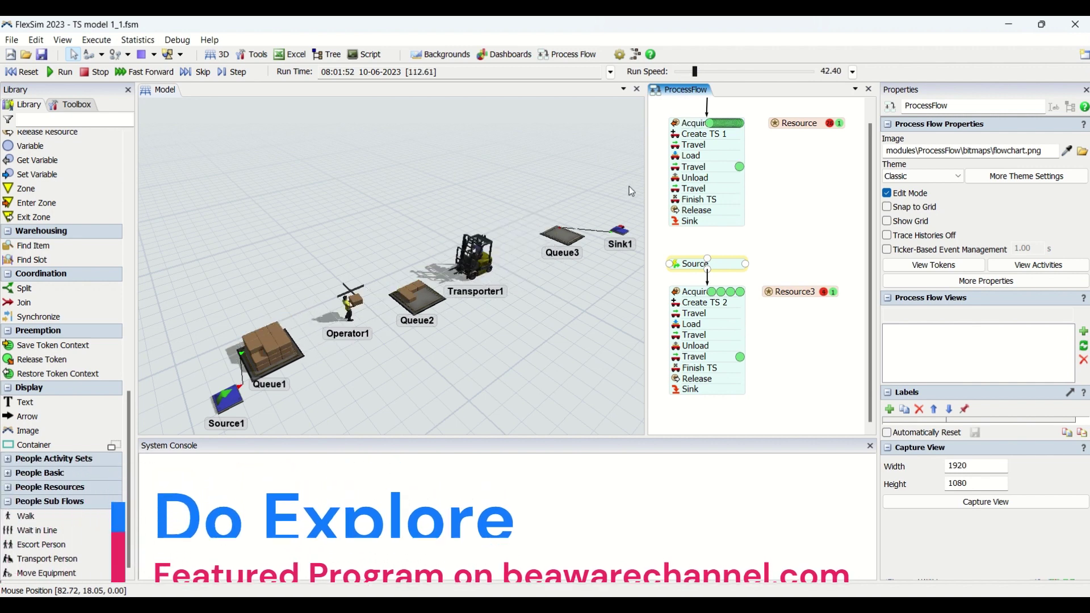
pyautogui.scroll(5, 494, 379)
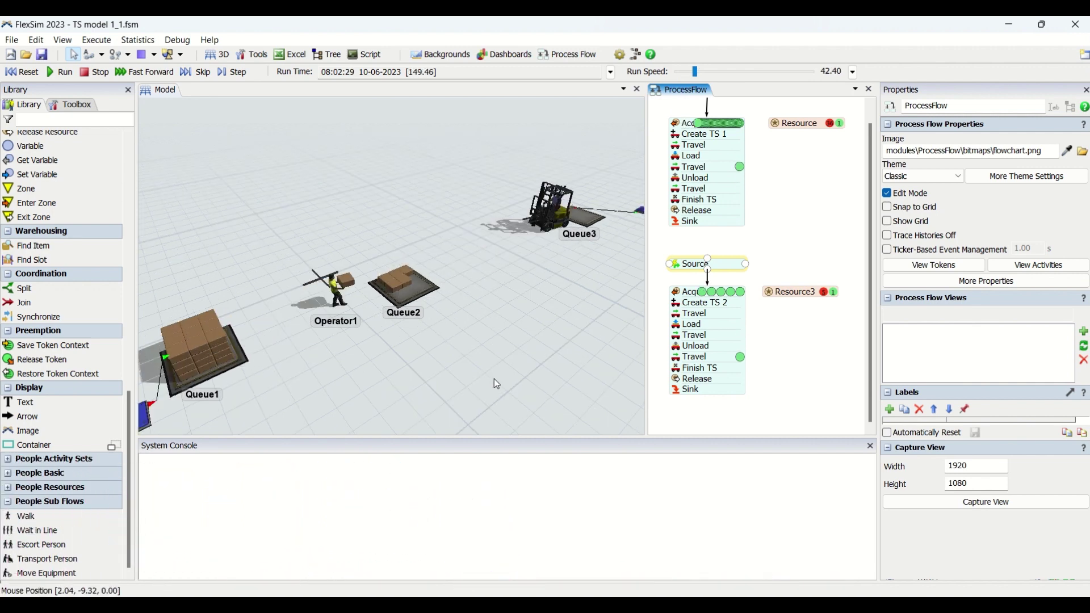
pyautogui.click(503, 377)
pyautogui.scroll(-3, 497, 375)
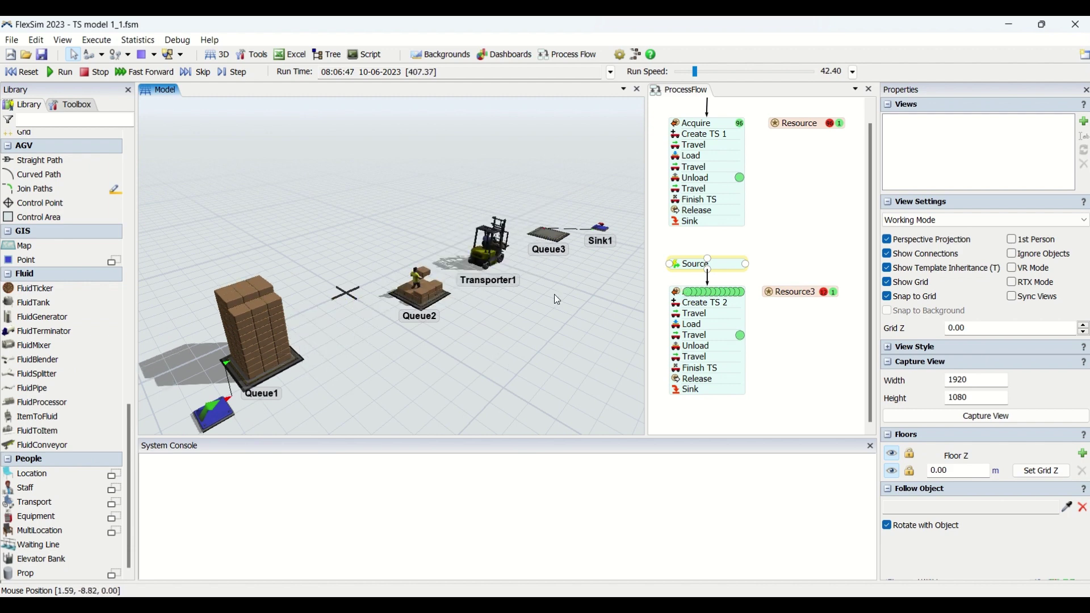
# Lower the run speed to 2.65 and examine the items at Queue1 and Queue2
pyautogui.moveTo(695, 71); pyautogui.dragTo(688, 74)
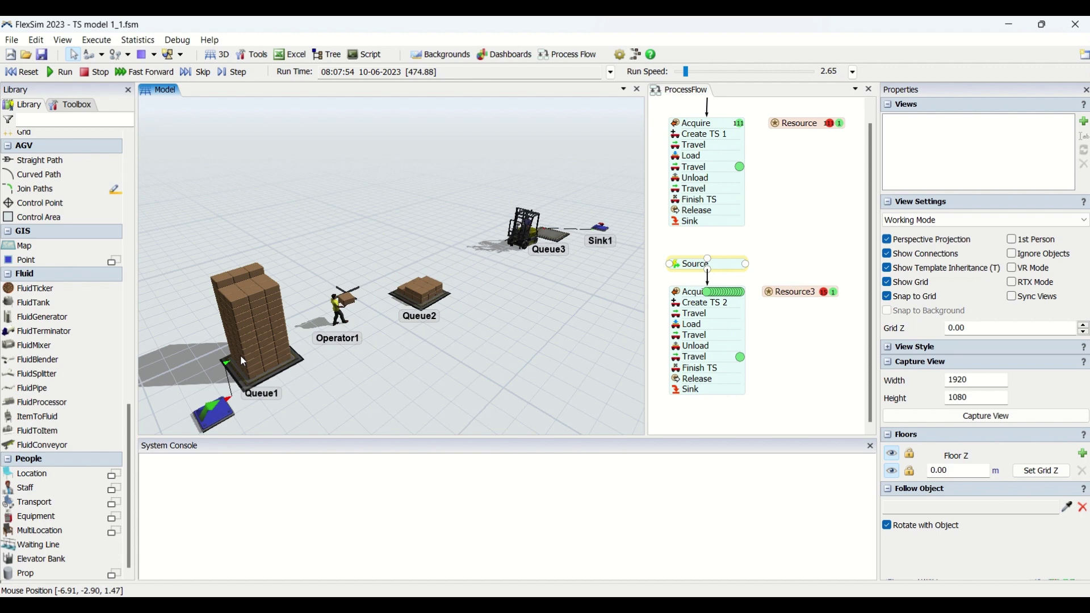
pyautogui.scroll(3, 477, 373)
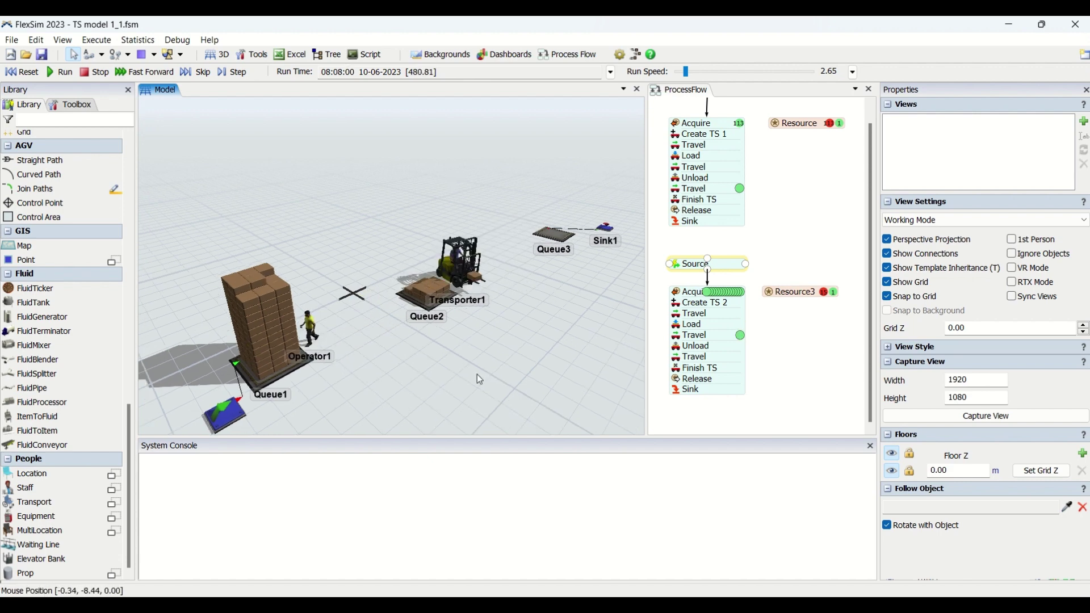
pyautogui.scroll(2, 494, 370)
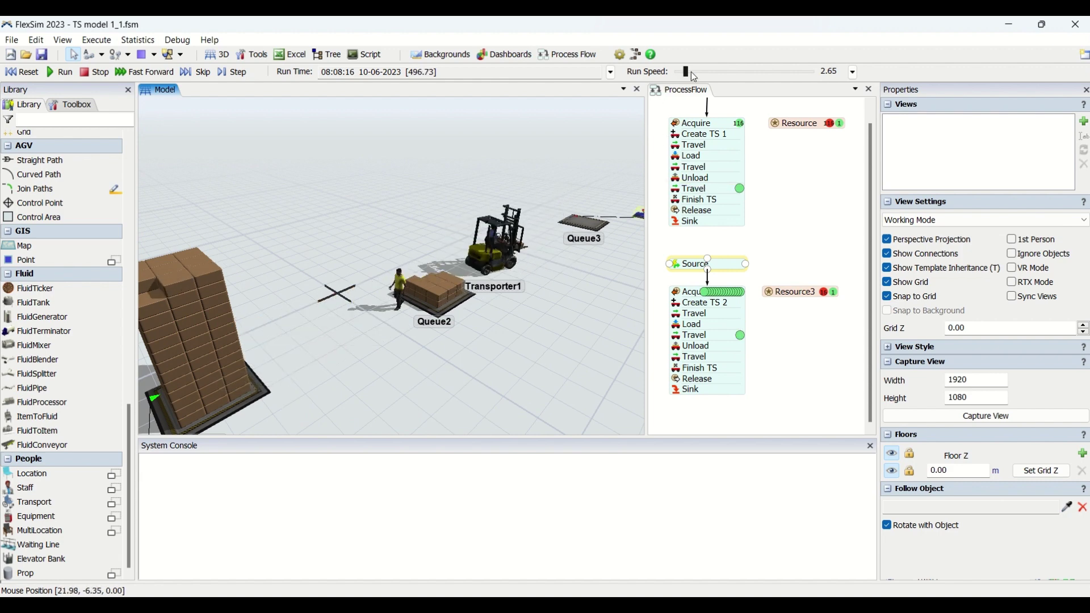
pyautogui.click(825, 218)
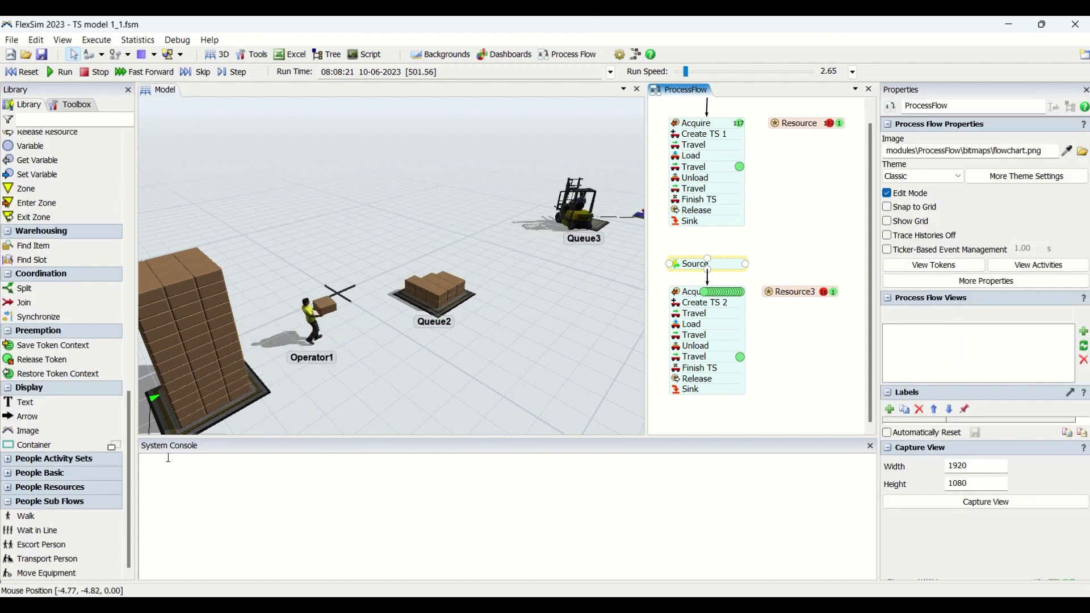
# Look through the Task Sequences activities in the library and show the available Travel variants
pyautogui.scroll(6, 74, 273)
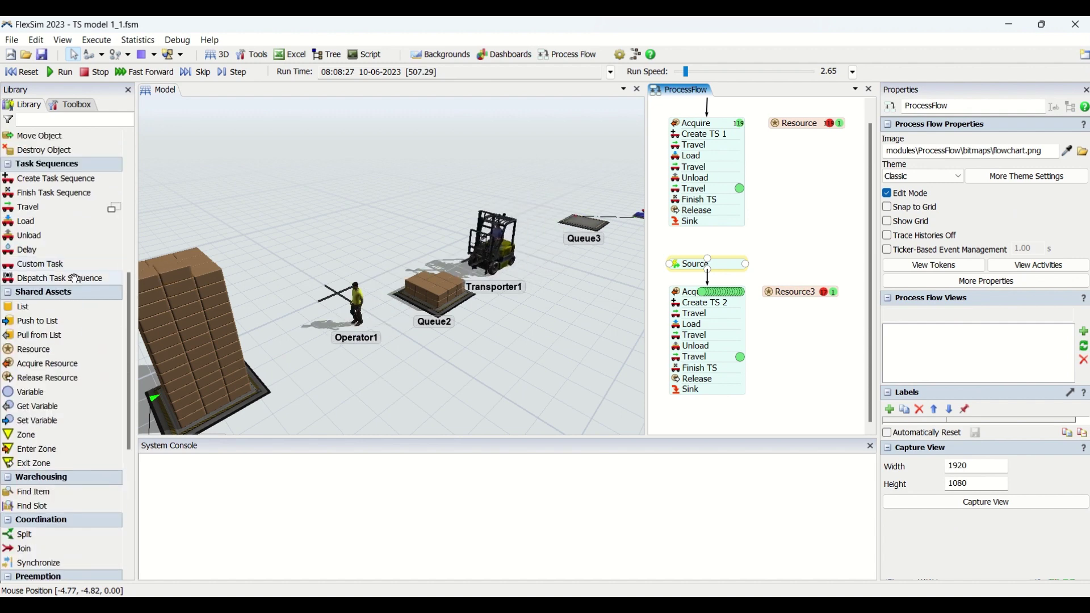
pyautogui.scroll(1, 74, 278)
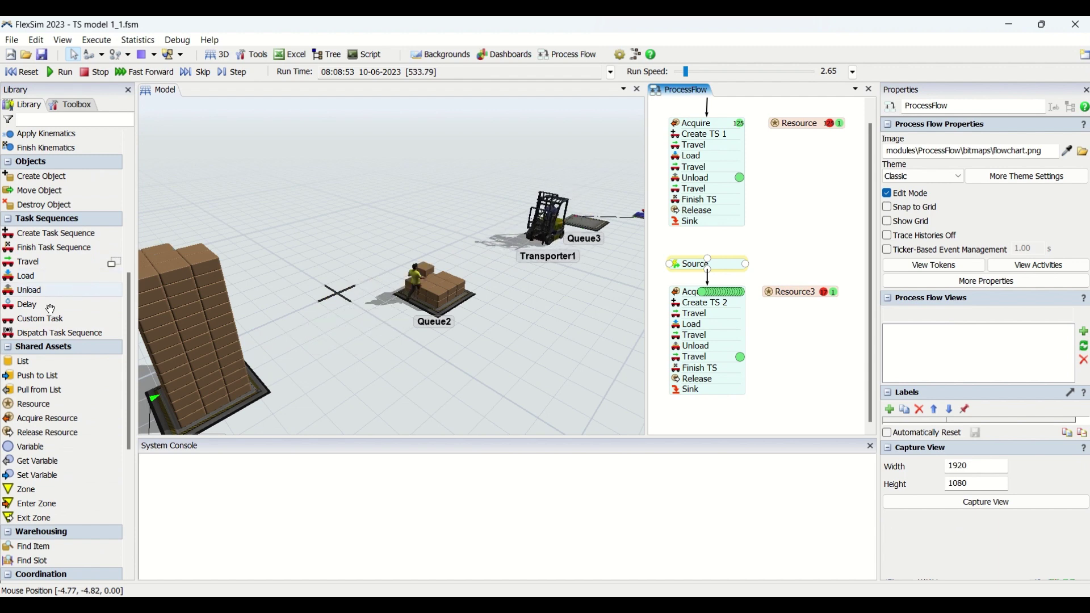
pyautogui.moveTo(111, 262)
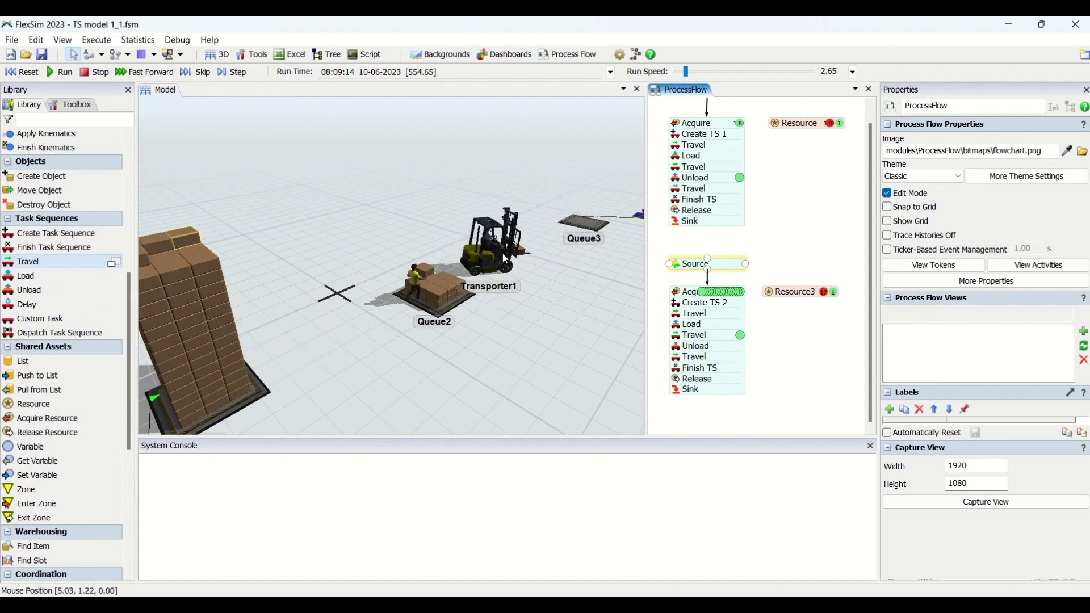
pyautogui.moveTo(57, 262)
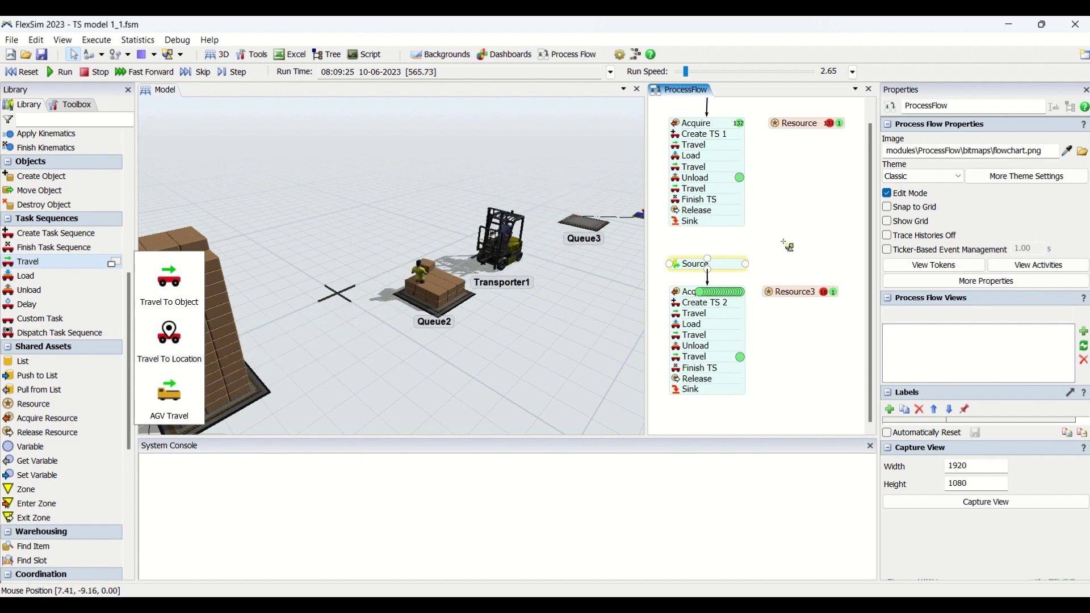
# Review the running 3D model from Queue1 to Sink1 together with both task sequence flows
pyautogui.click(455, 350)
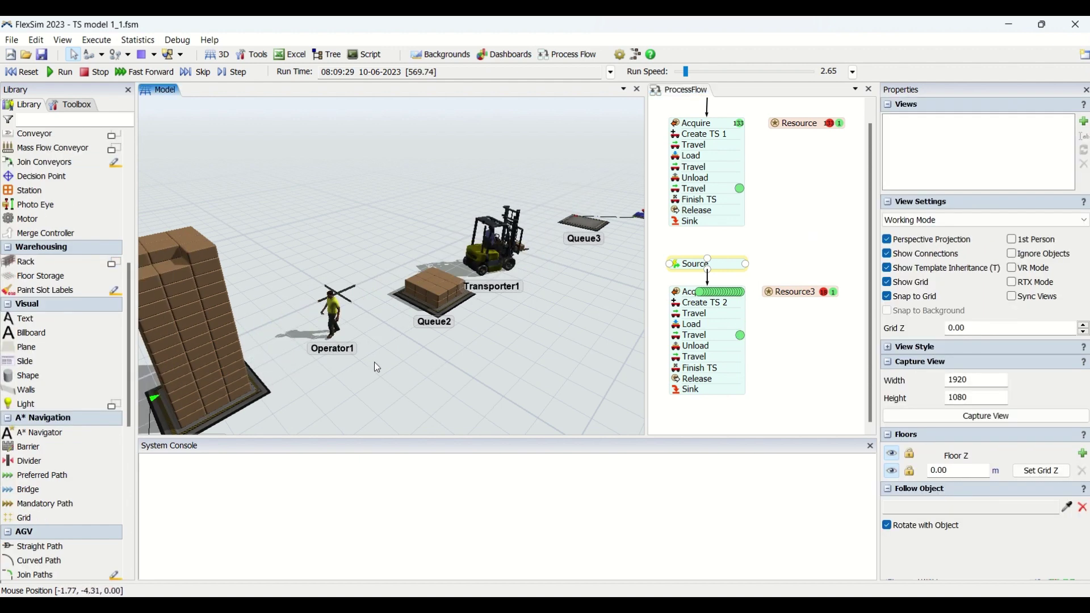
pyautogui.moveTo(410, 366); pyautogui.dragTo(602, 273, button='right')
pyautogui.click(784, 239)
pyautogui.scroll(1, 784, 240)
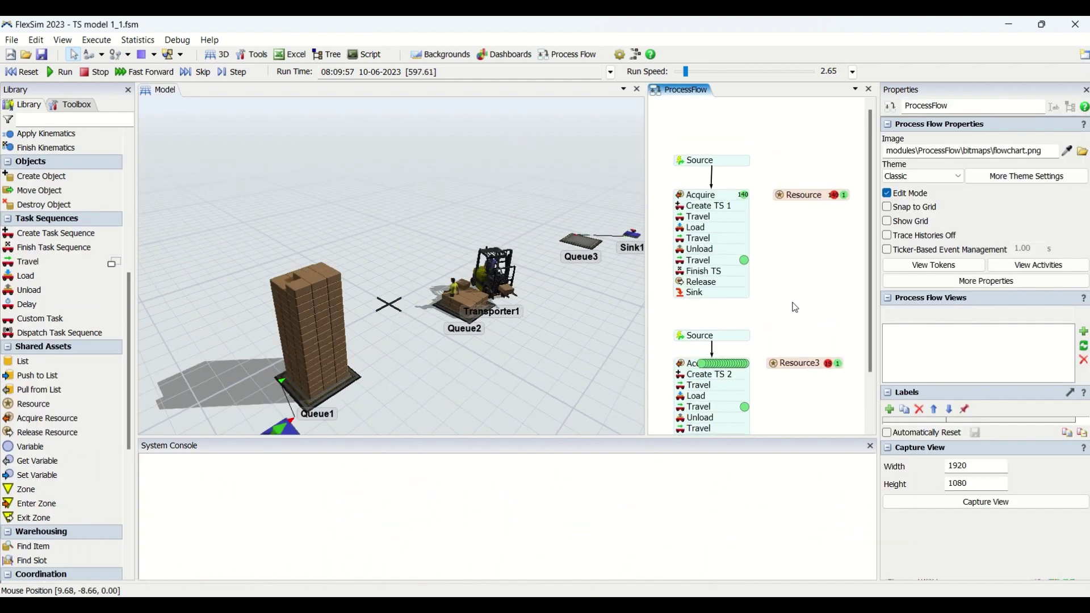
pyautogui.click(694, 278)
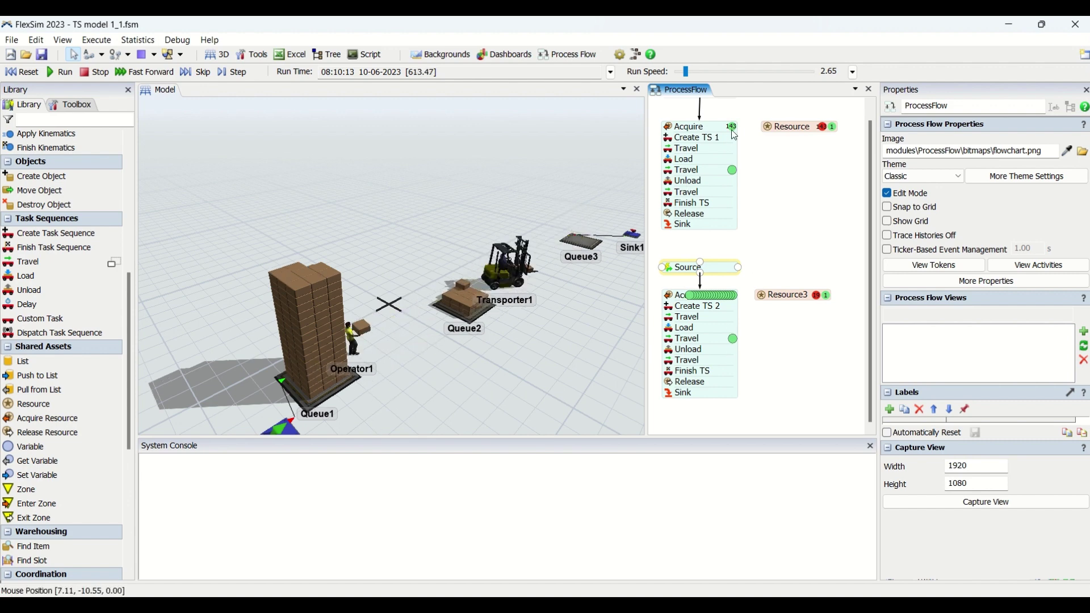
# Reset the simulation model to its starting state
pyautogui.click(791, 199)
pyautogui.scroll(-2, 792, 199)
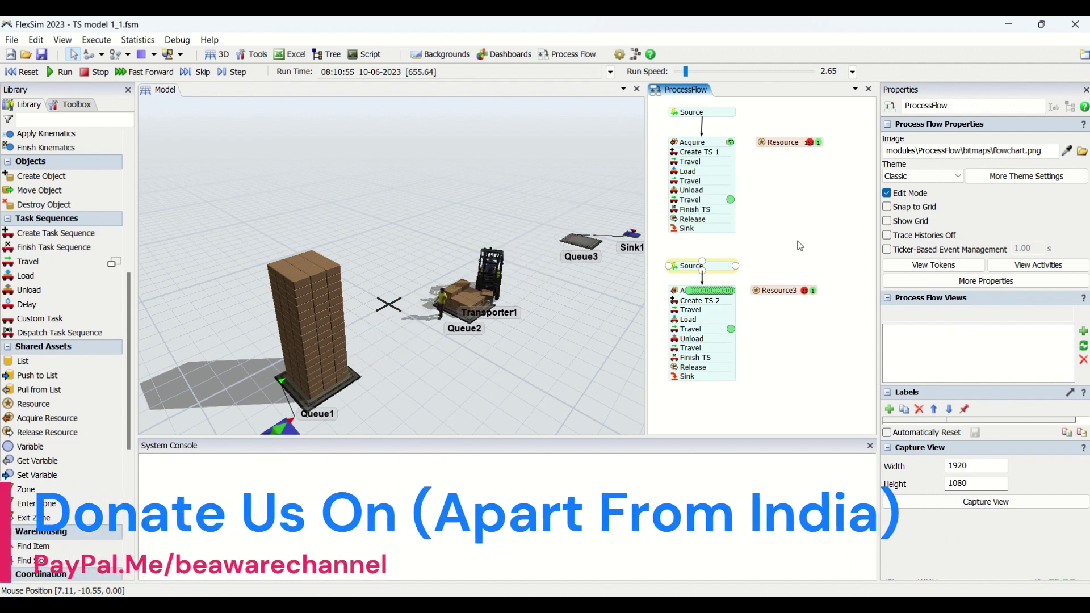
pyautogui.click(13, 72)
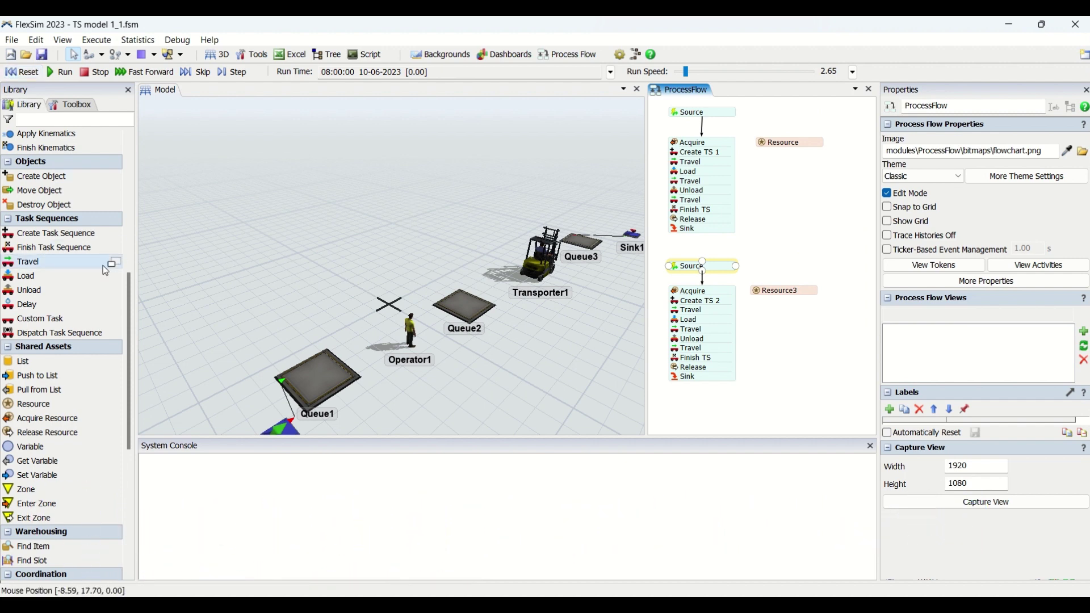
# Place a Travel To Location activity beside the second process flow and adjust its position
pyautogui.moveTo(181, 349); pyautogui.dragTo(781, 347)
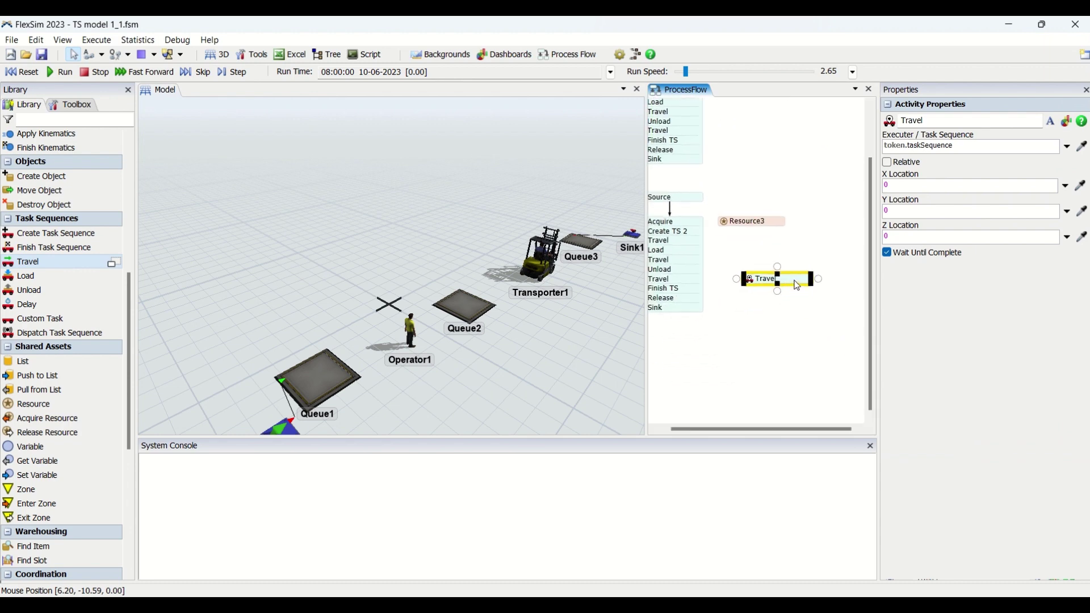
pyautogui.moveTo(798, 286); pyautogui.dragTo(801, 311)
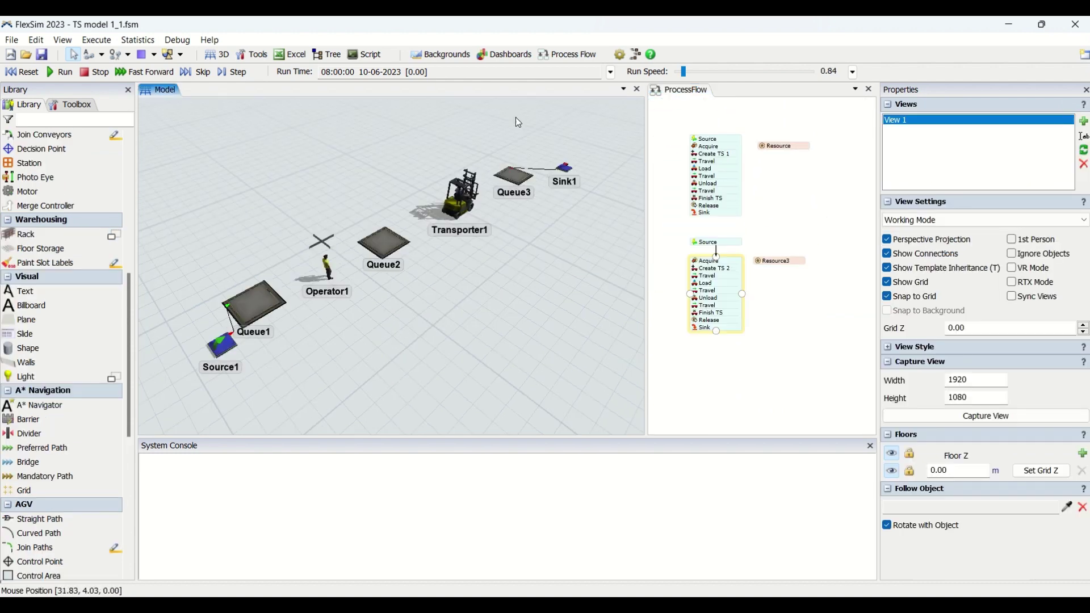
# Add a Travel To Location activity in the empty space below the second task sequence flow and shift it sideways
pyautogui.click(706, 378)
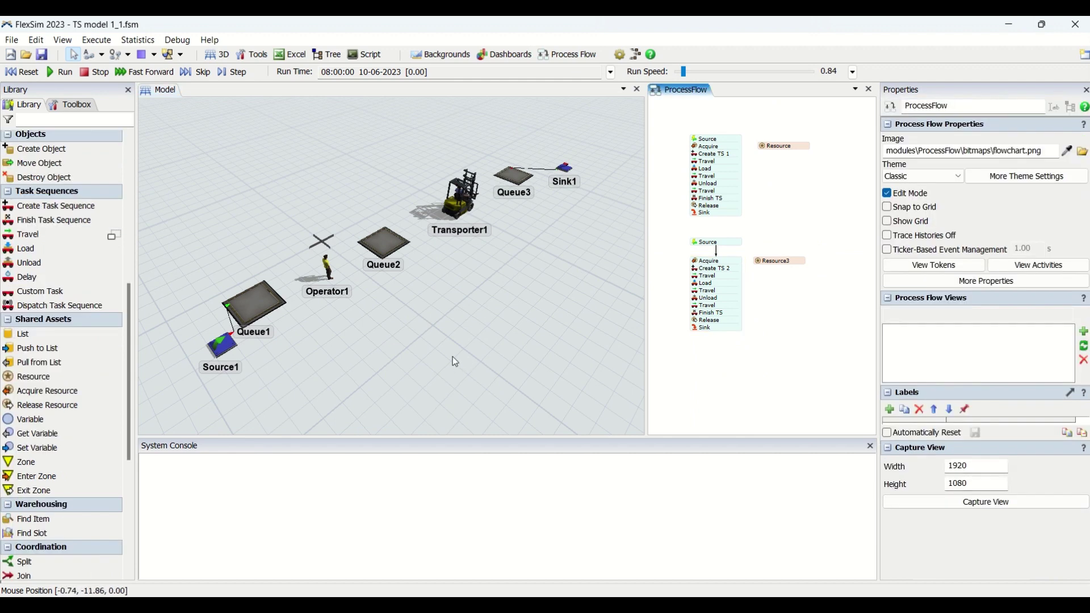
pyautogui.doubleClick(687, 363)
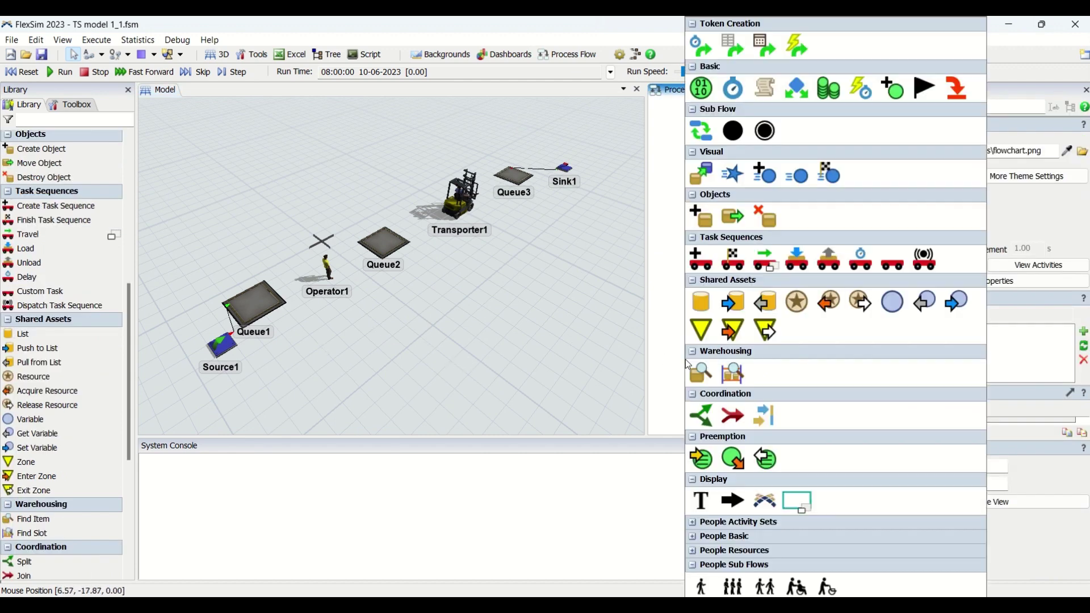
pyautogui.click(764, 261)
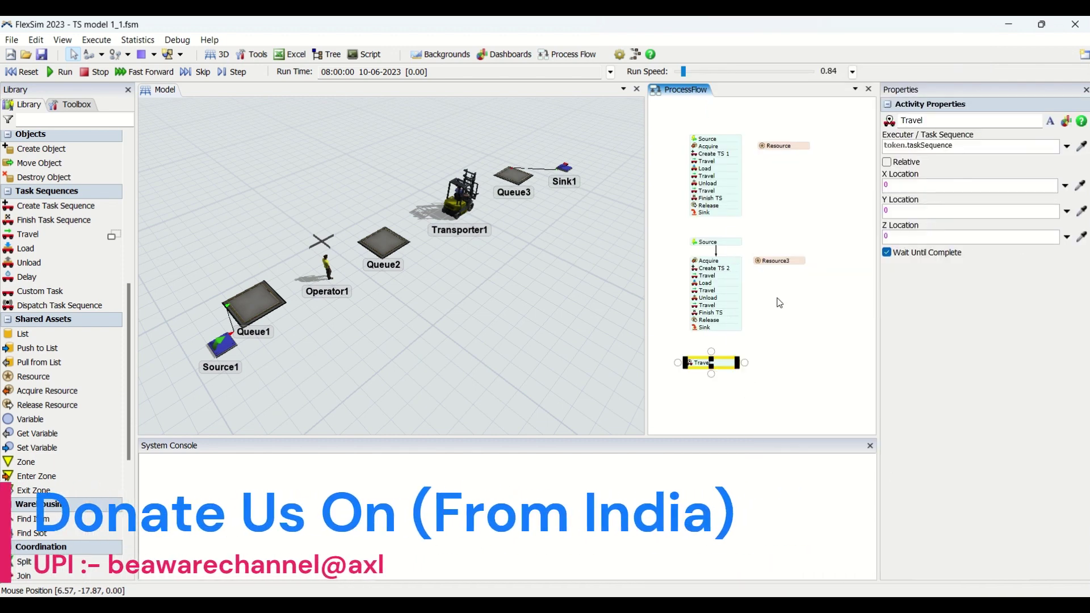
pyautogui.click(791, 343)
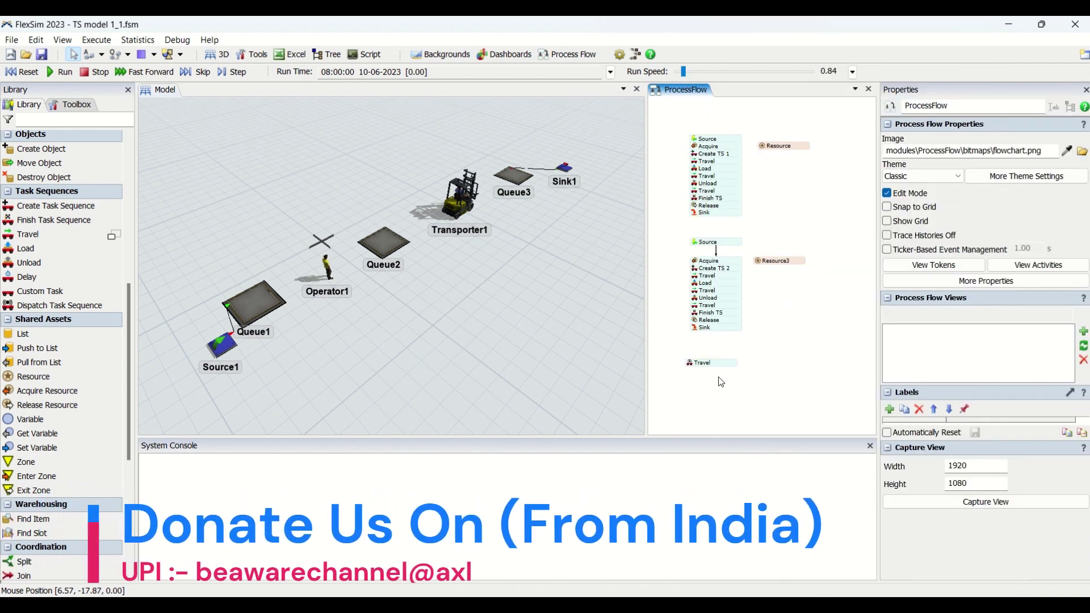
pyautogui.moveTo(706, 364); pyautogui.dragTo(758, 365)
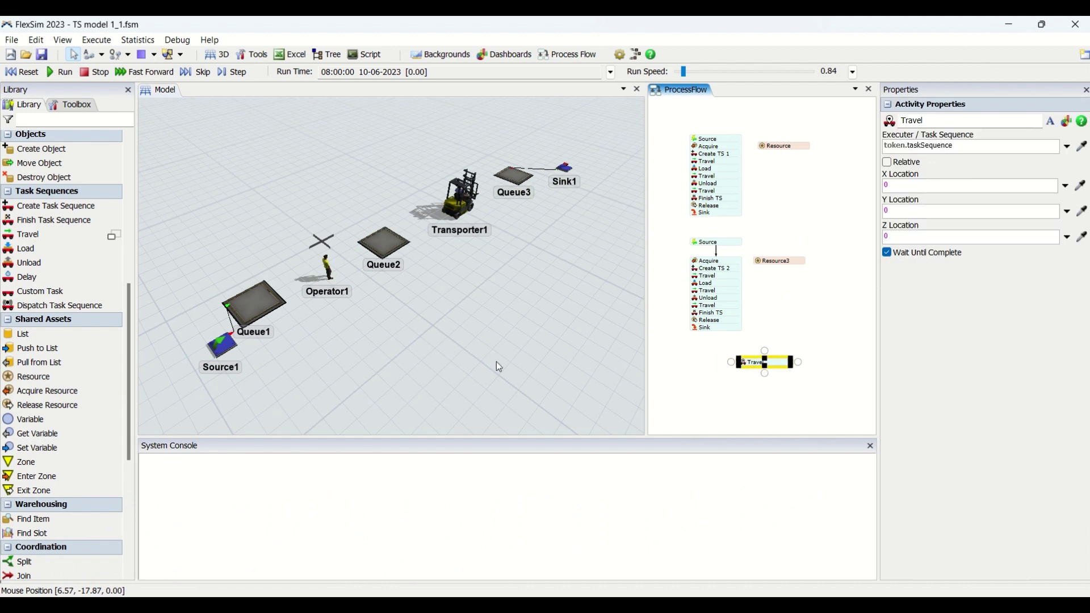
# Examine the Travel variants in the library and the location settings of the new Travel activity
pyautogui.moveTo(95, 235)
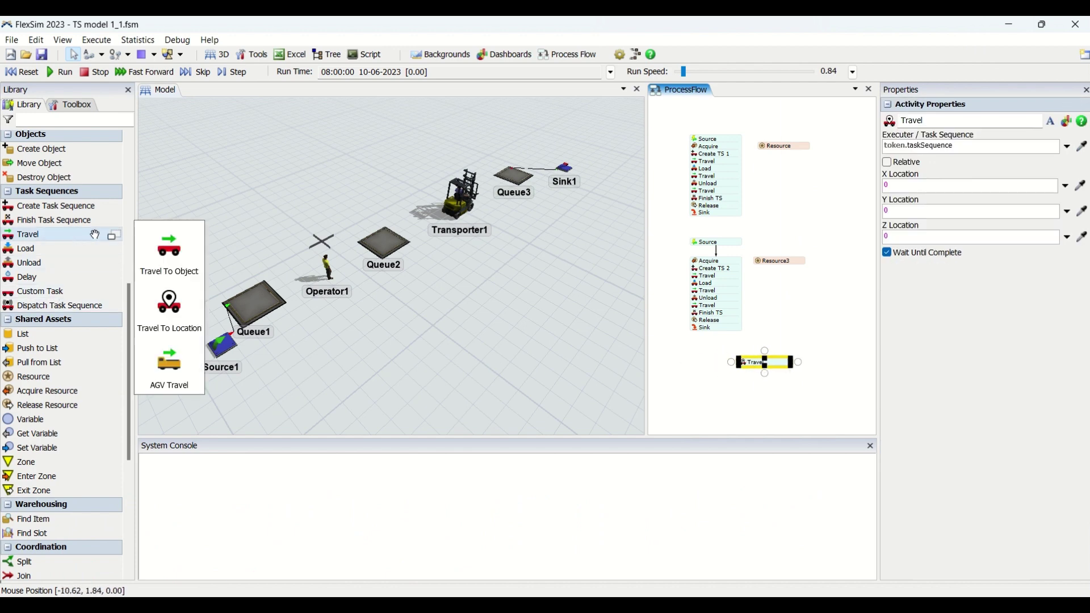
pyautogui.click(756, 364)
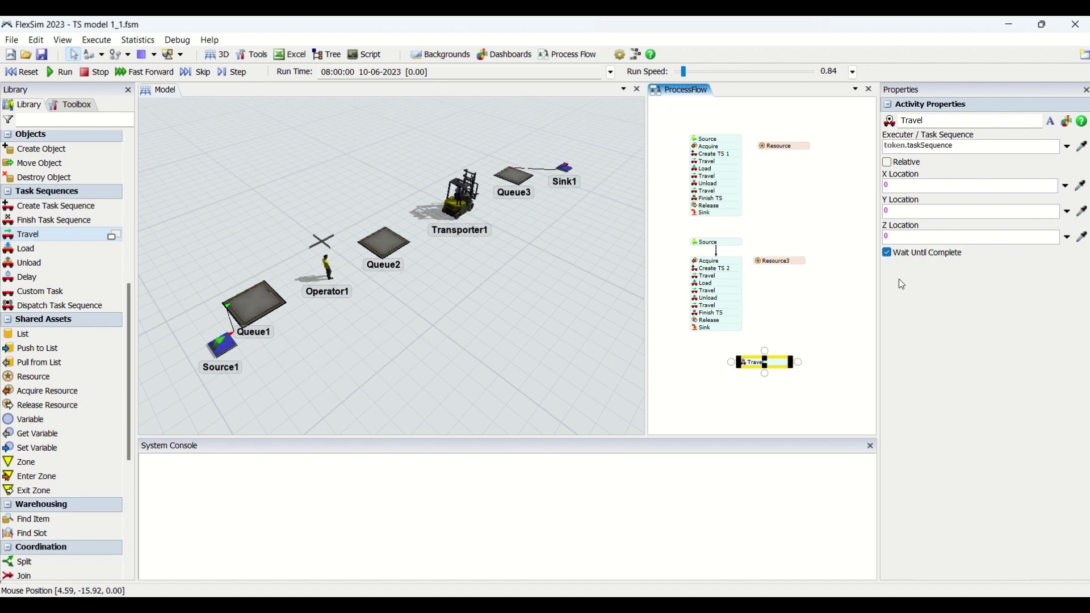
pyautogui.click(788, 387)
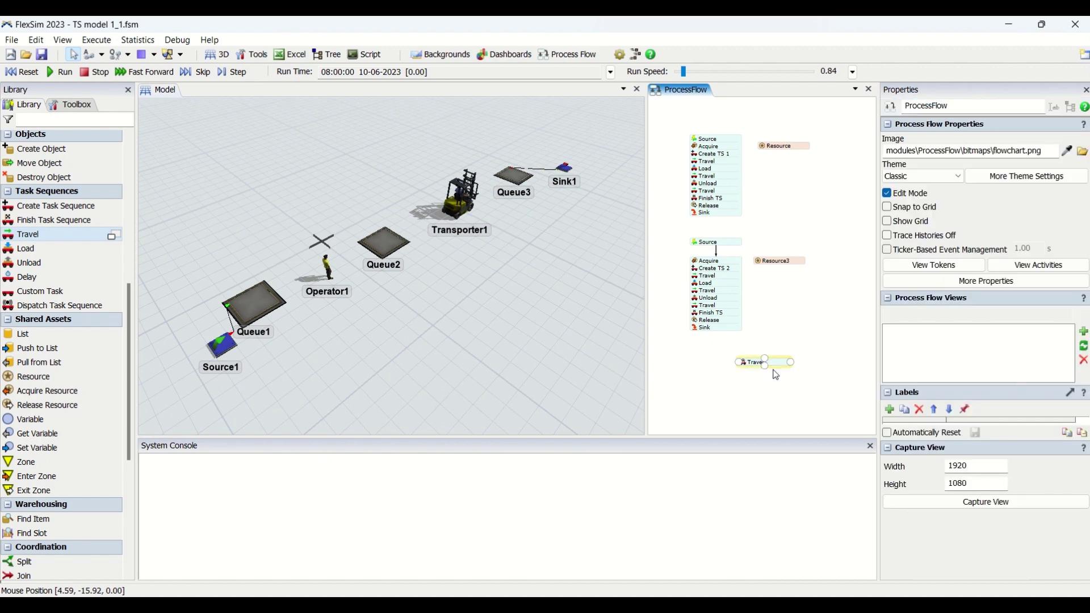
# Add an Event-Triggered Source above the new Travel activity and link it to Queue1's On Entry event
pyautogui.moveTo(788, 353); pyautogui.dragTo(746, 368)
pyautogui.doubleClick(747, 319)
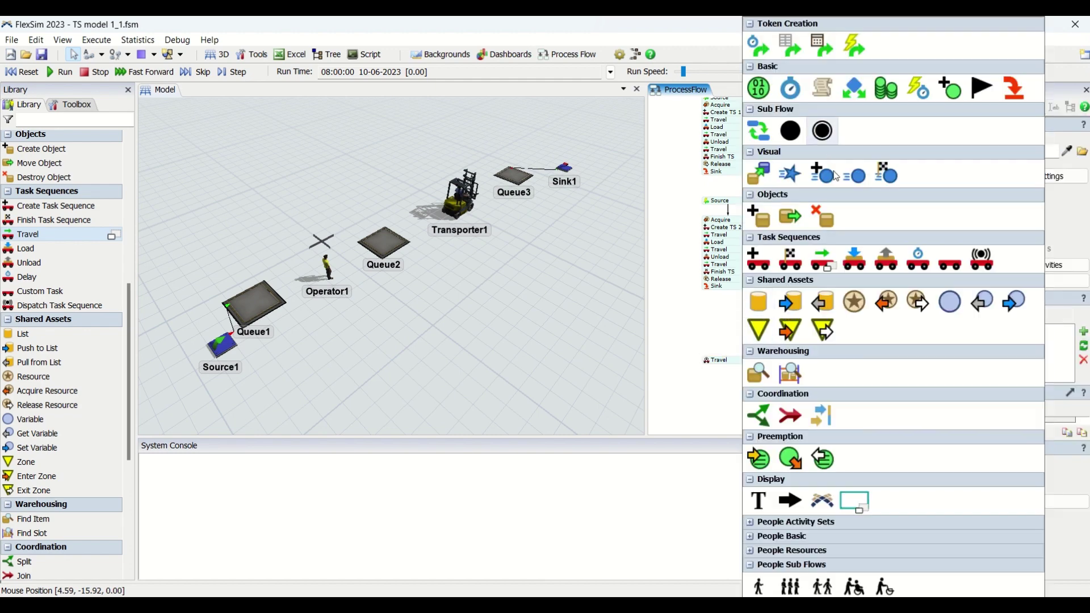
pyautogui.click(849, 53)
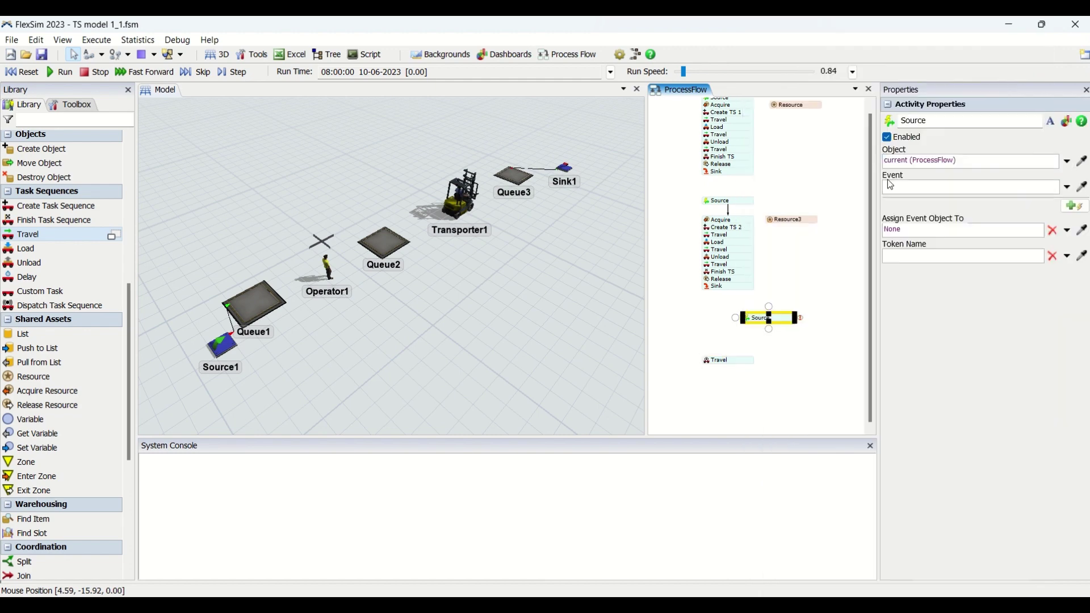
pyautogui.click(802, 318)
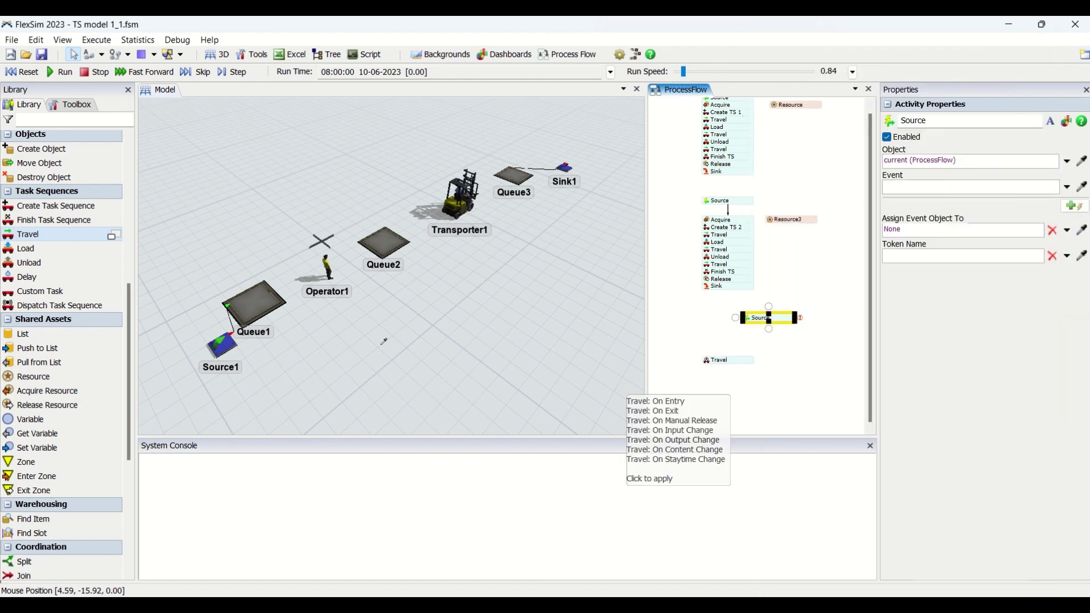
pyautogui.click(262, 307)
pyautogui.click(330, 329)
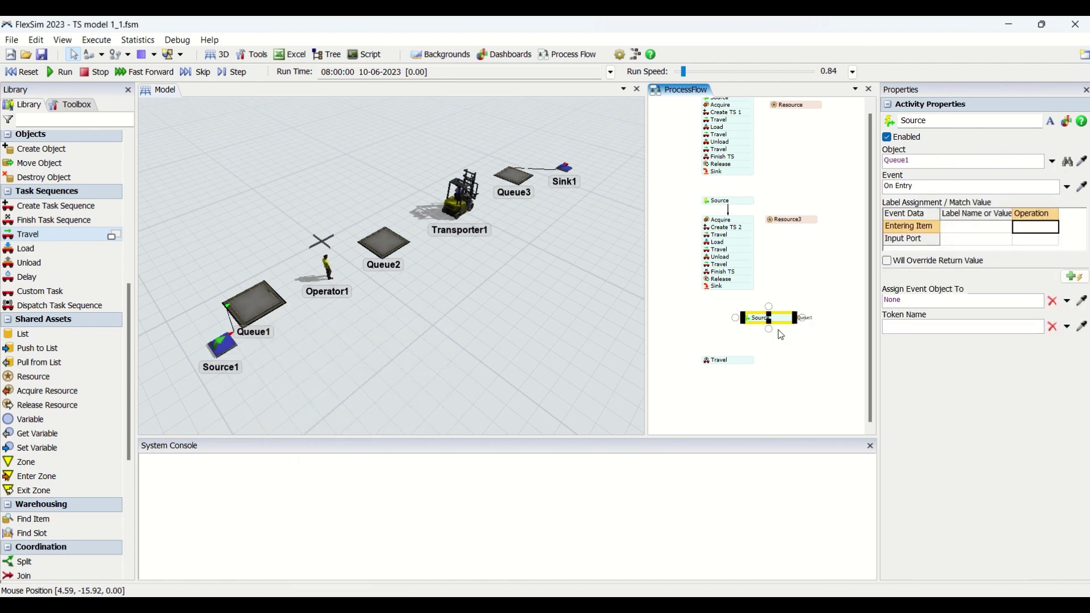
# Attach the new Source on top of the Travel activity and assign its Entering Item to the label item
pyautogui.moveTo(786, 320); pyautogui.dragTo(747, 355)
pyautogui.click(747, 355)
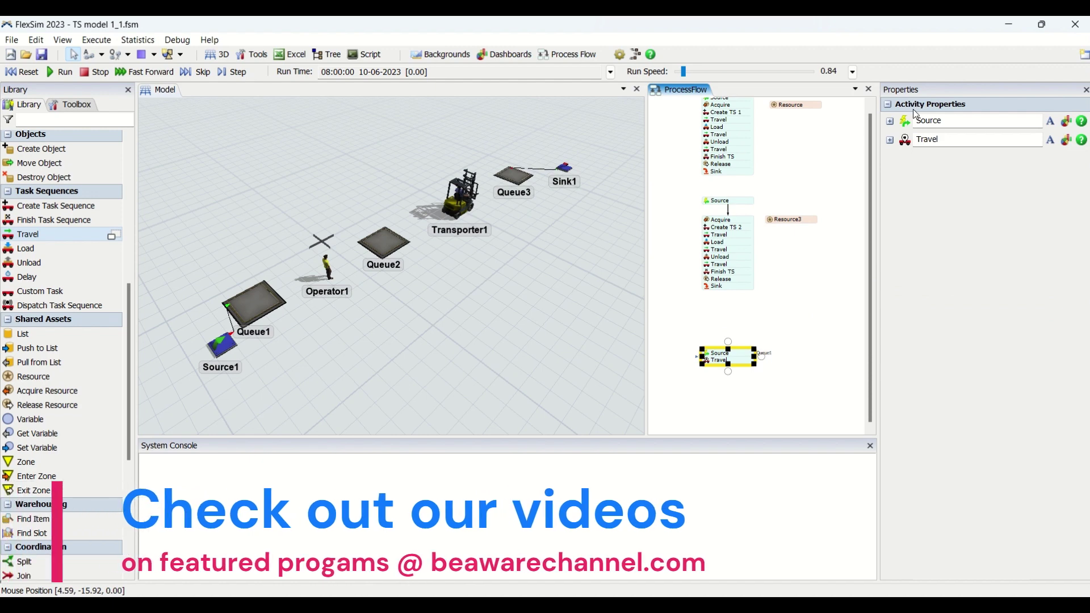
pyautogui.click(890, 121)
pyautogui.click(986, 227)
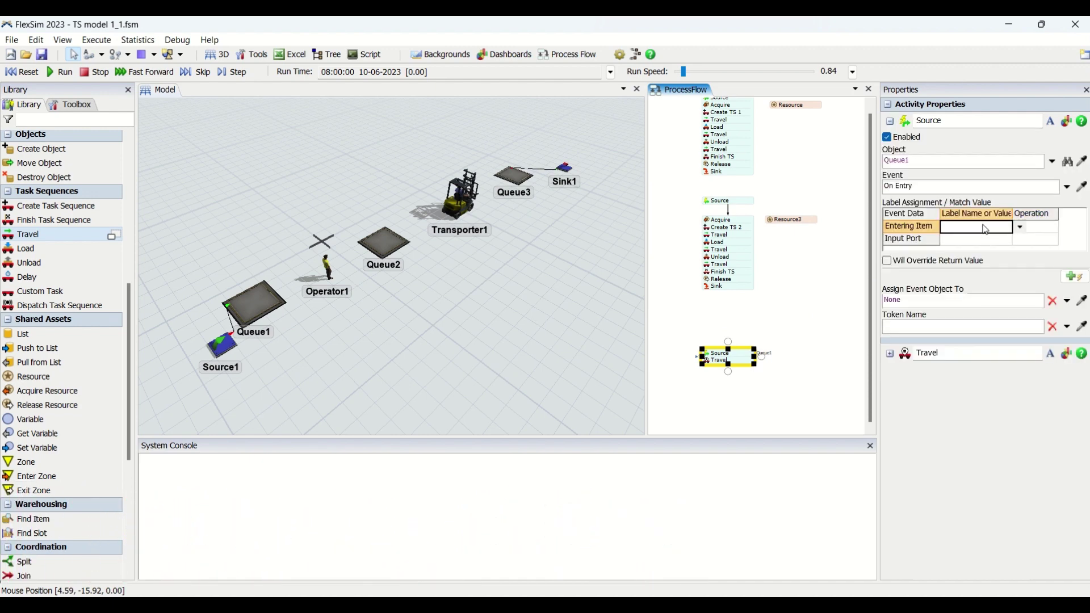
pyautogui.click(1040, 227)
pyautogui.click(1039, 253)
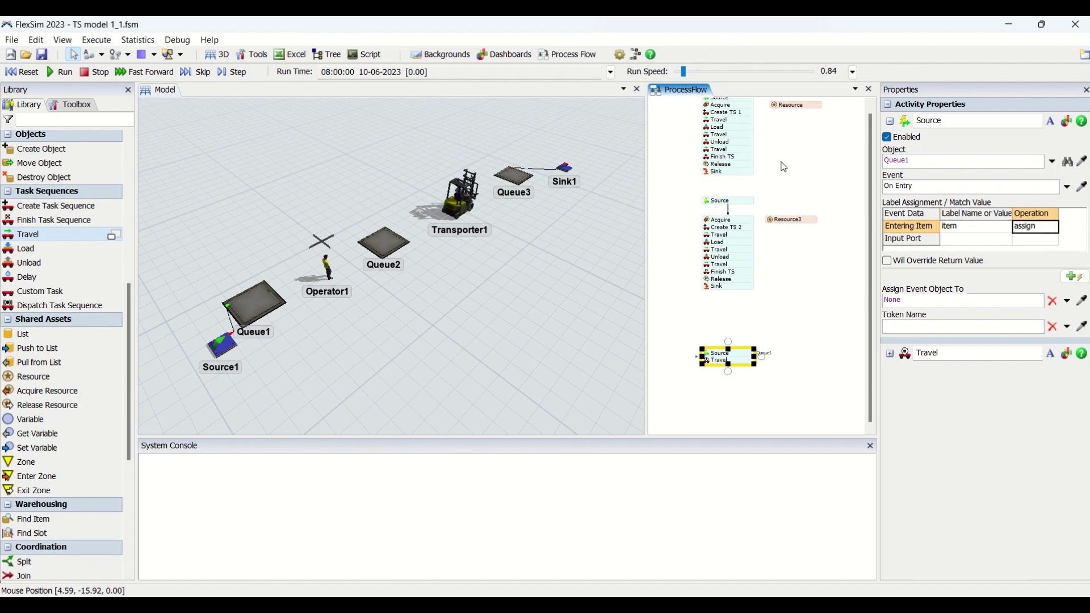
# Set the new Travel activity's destination to X location 10 and Y location 20
pyautogui.scroll(2, 780, 213)
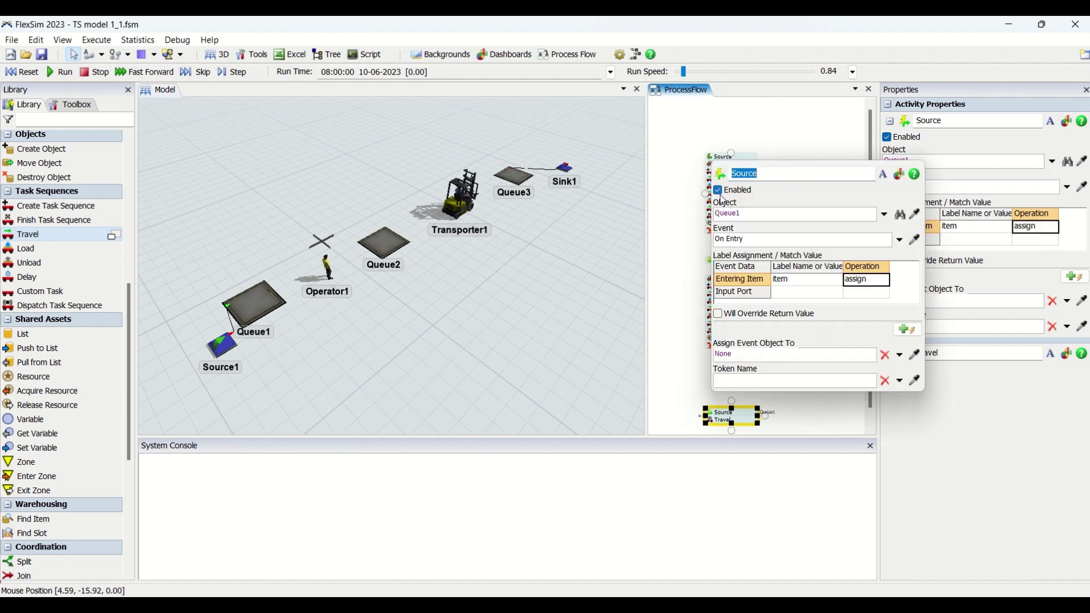
pyautogui.scroll(-1, 682, 220)
pyautogui.scroll(-3, 681, 220)
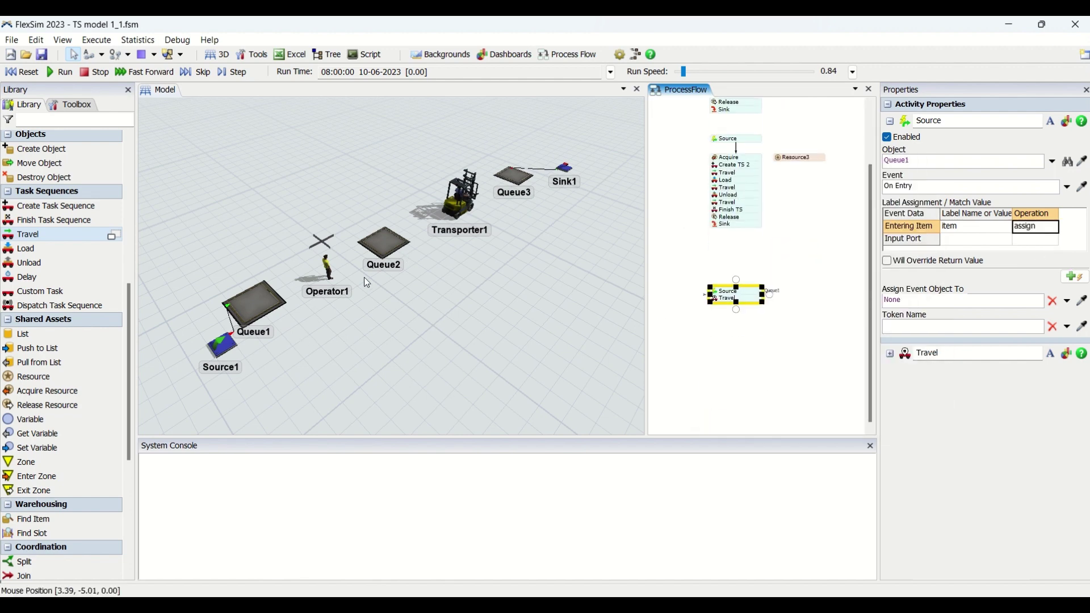
pyautogui.click(717, 322)
pyautogui.keyDown('ctrl'); pyautogui.scroll(2, 718, 322); pyautogui.keyUp('ctrl')
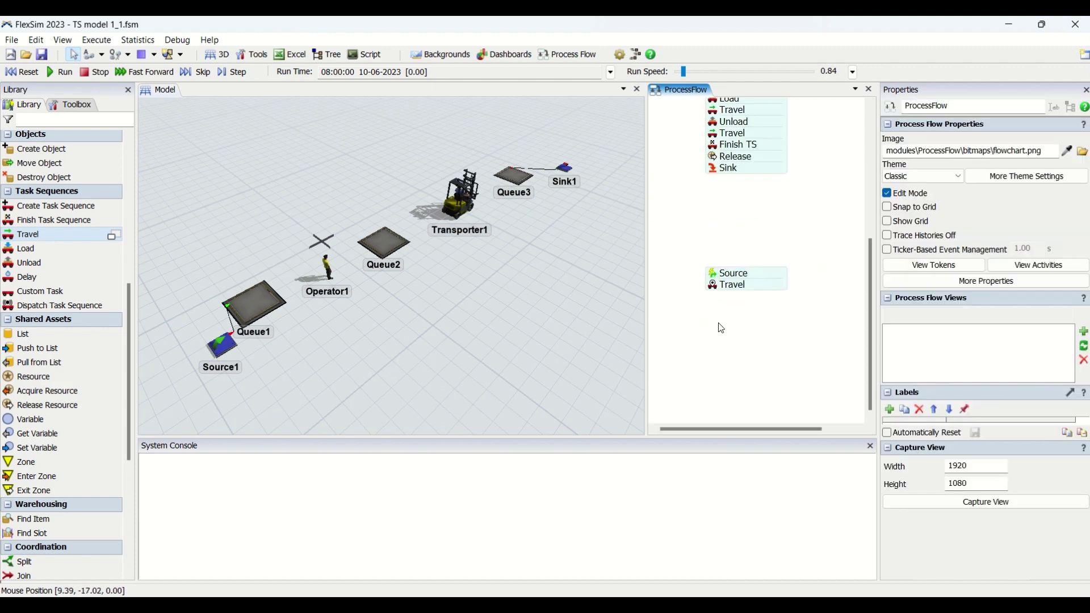
pyautogui.click(720, 285)
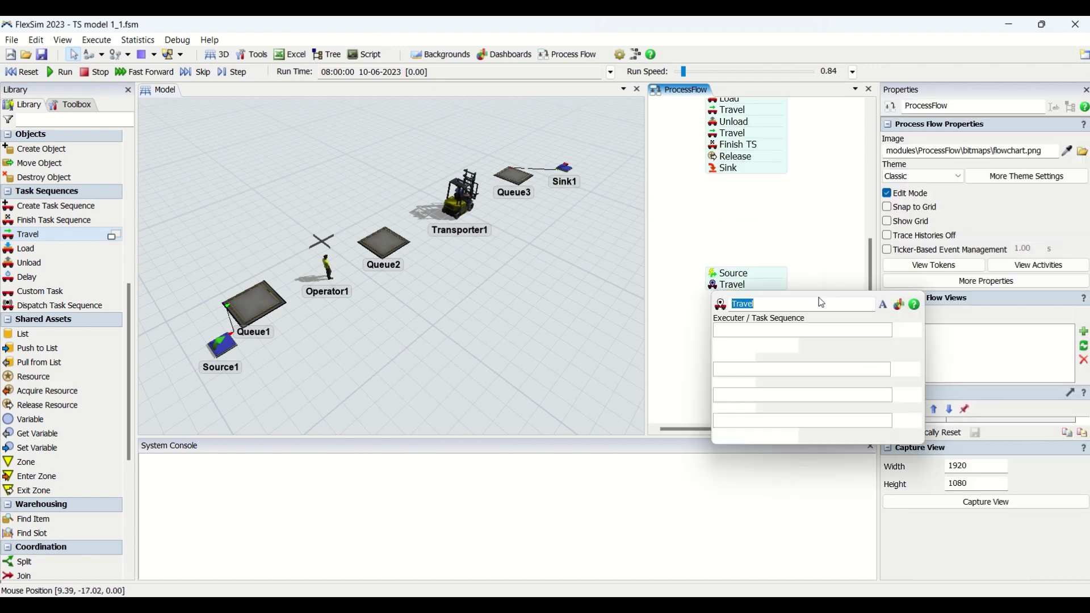
pyautogui.write('10')
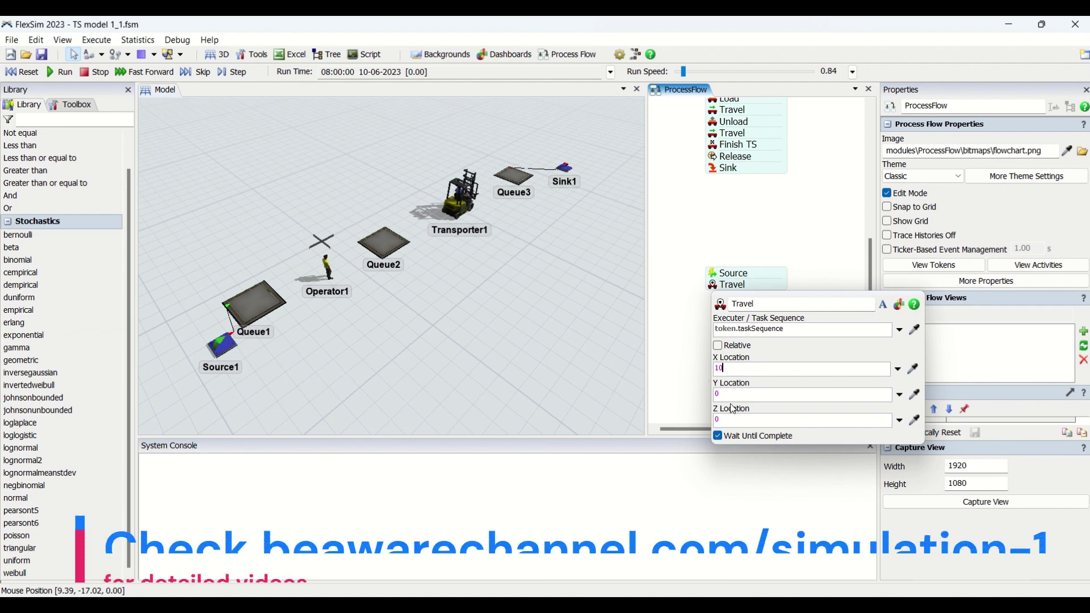
pyautogui.press('Tab')
pyautogui.write('20')
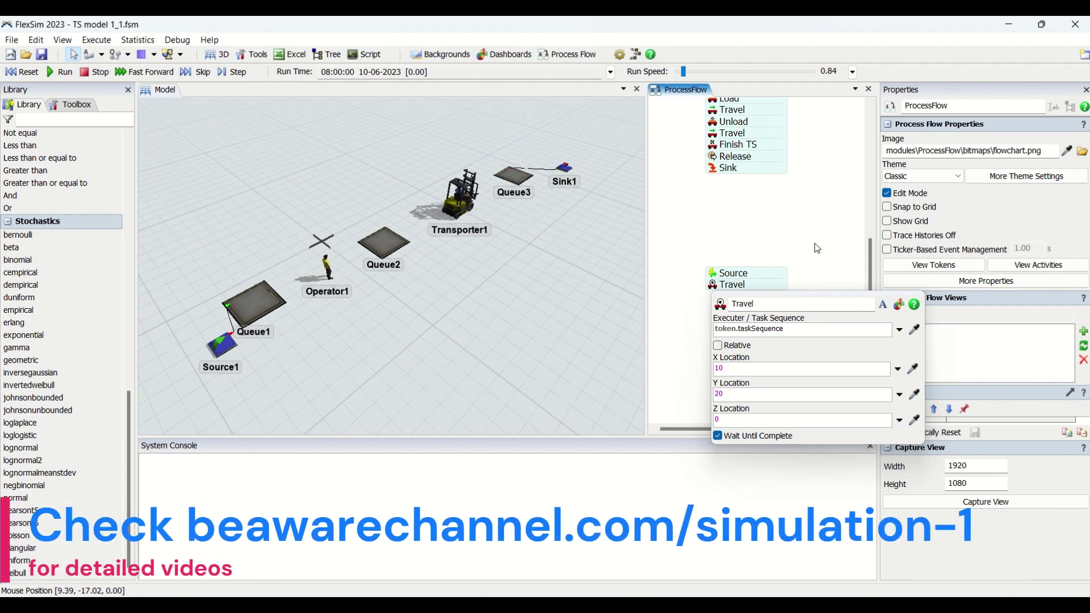
pyautogui.click(721, 369)
# Add a task sequence Delay activity just below the new Source and Travel block
pyautogui.doubleClick(738, 340)
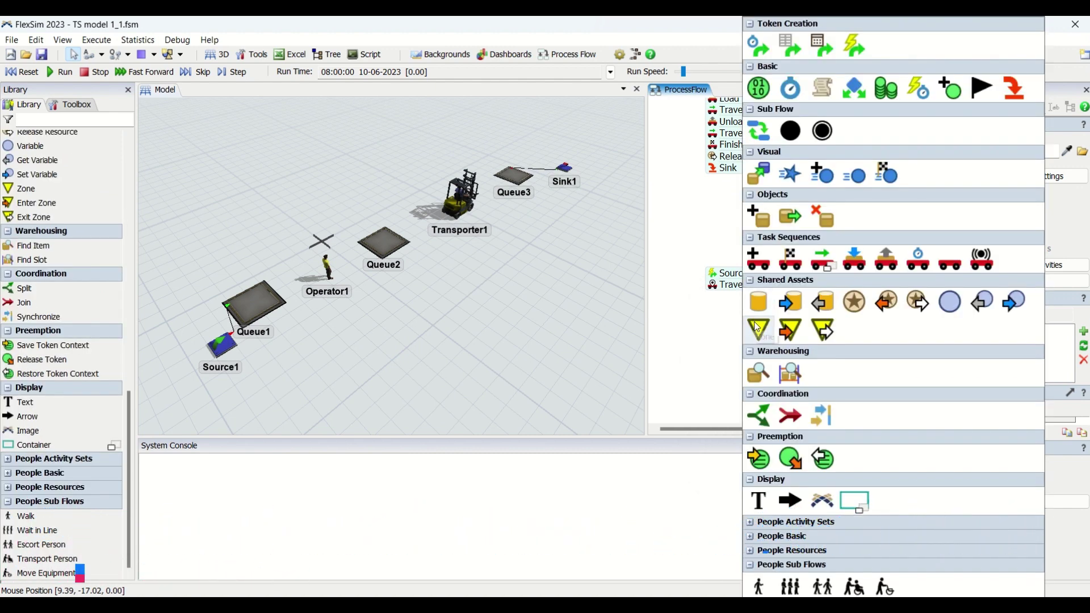
pyautogui.doubleClick(696, 308)
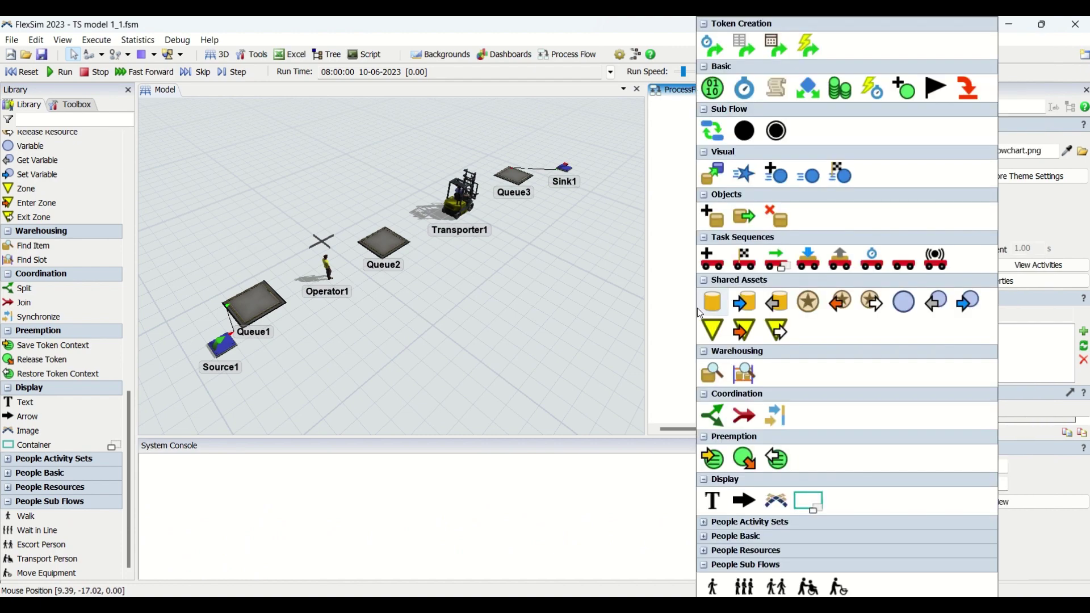
pyautogui.click(872, 259)
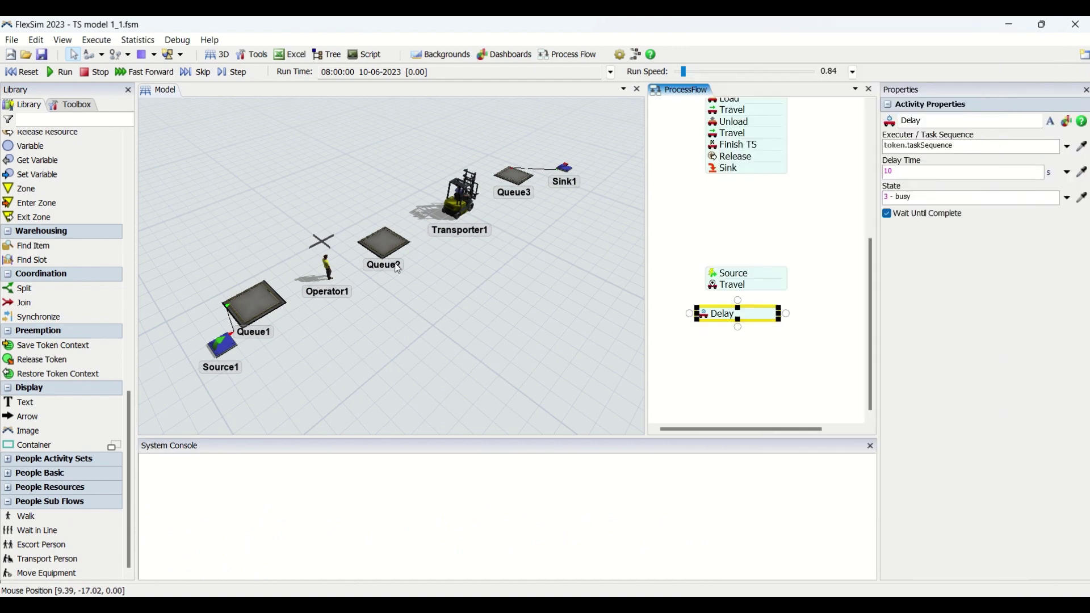
# Compare the Basic Delay activity with the Task Sequences Delay activity in the library
pyautogui.click(763, 234)
pyautogui.scroll(6, 70, 295)
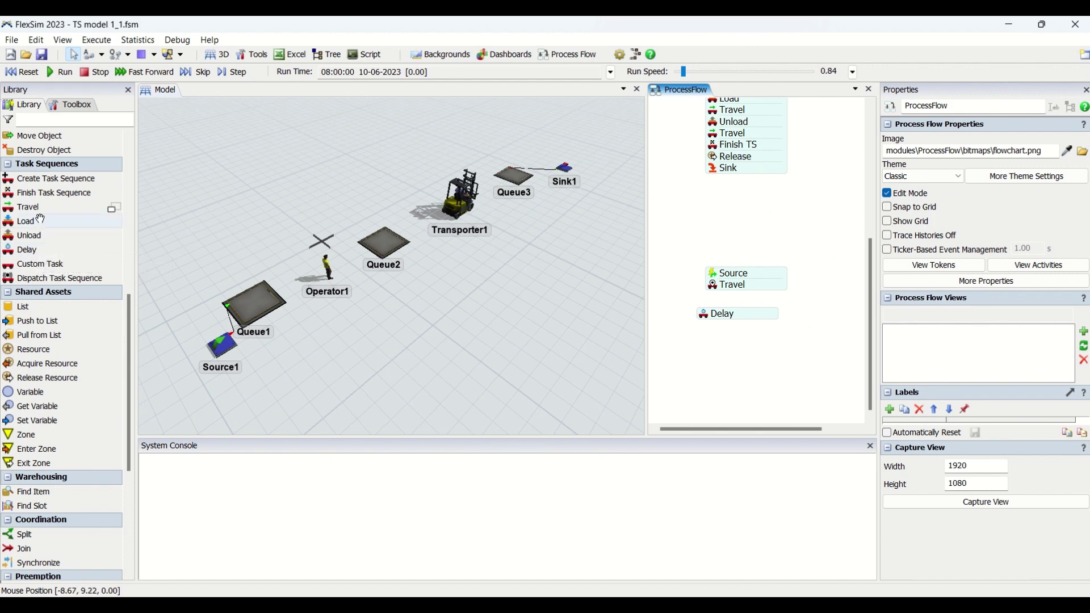
pyautogui.scroll(10, 43, 267)
pyautogui.scroll(3, 42, 262)
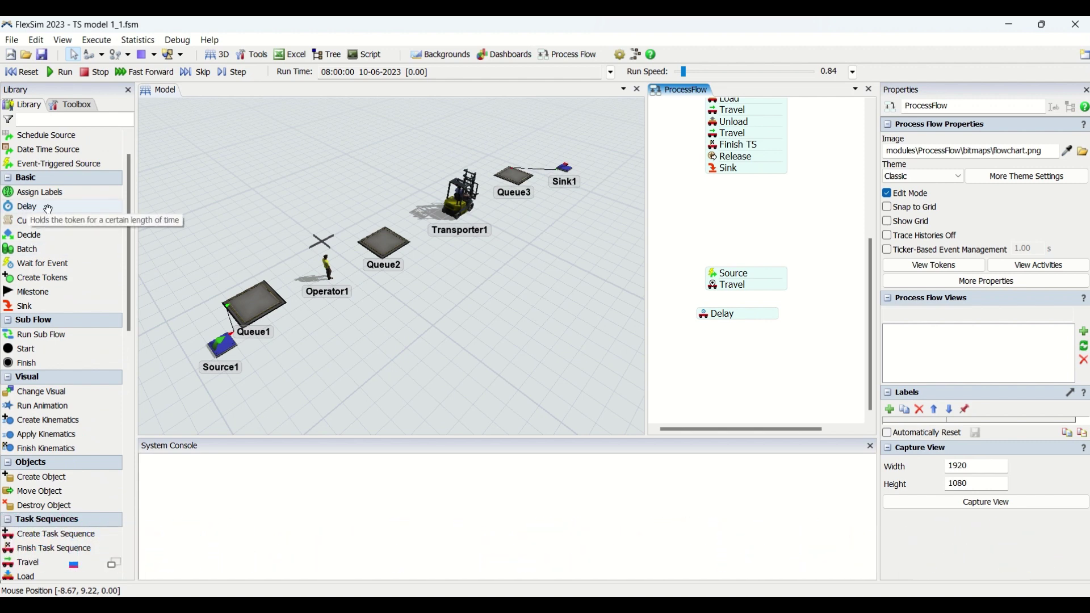
pyautogui.scroll(-6, 50, 279)
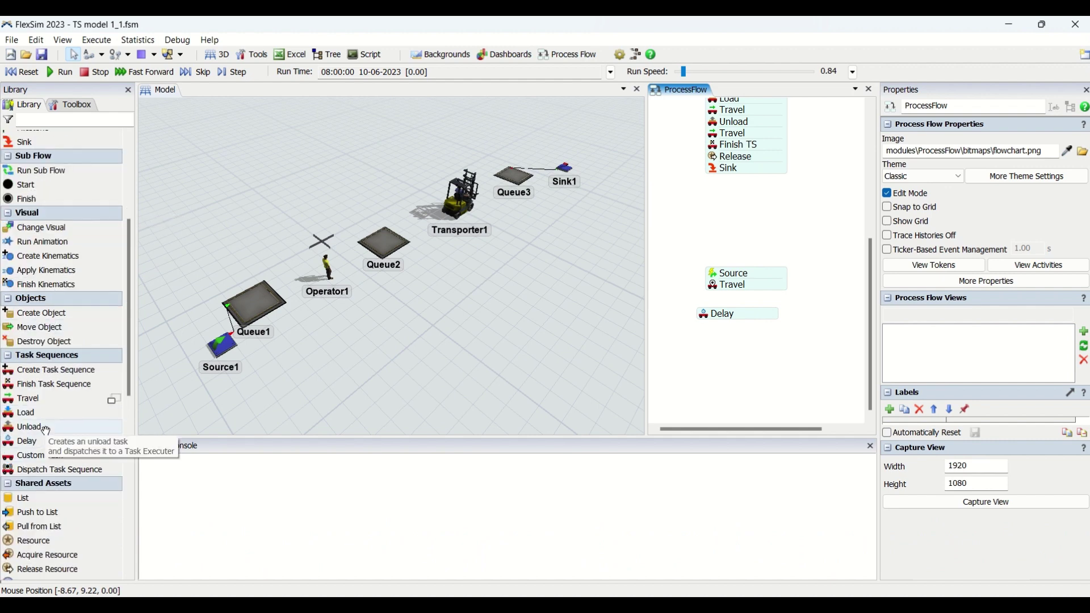
# Set the new Delay activity's time to 20 seconds with the state 3 - busy
pyautogui.click(746, 320)
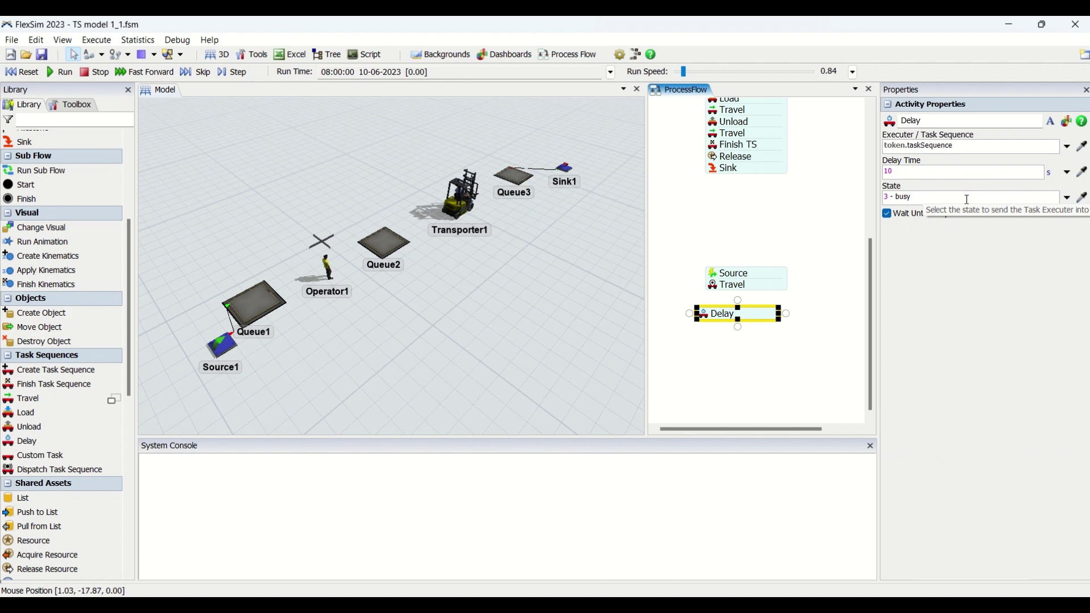
pyautogui.click(909, 173)
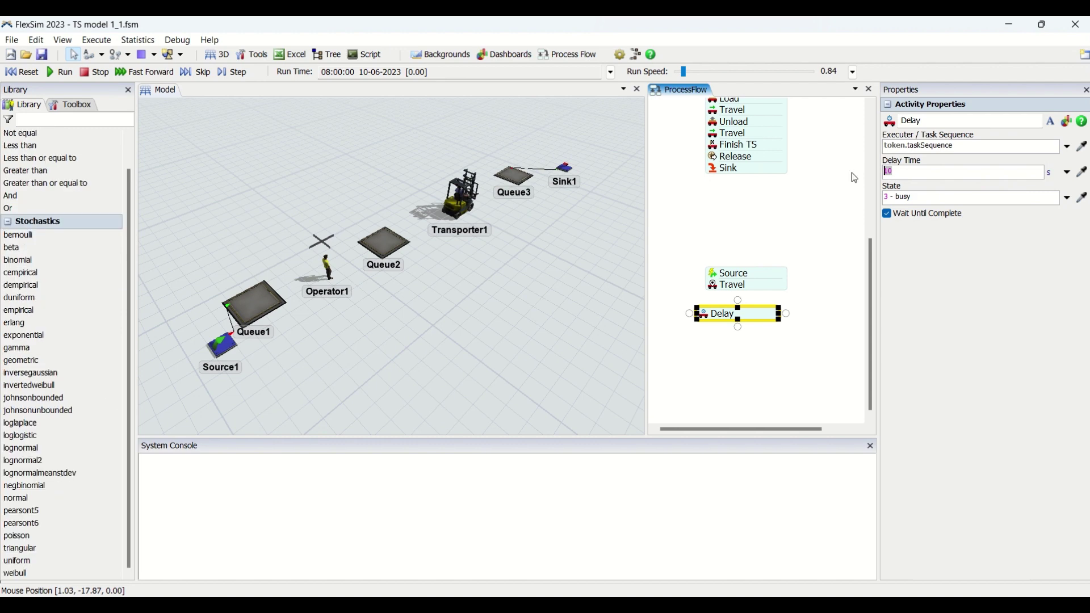
pyautogui.write('20')
pyautogui.click(1067, 199)
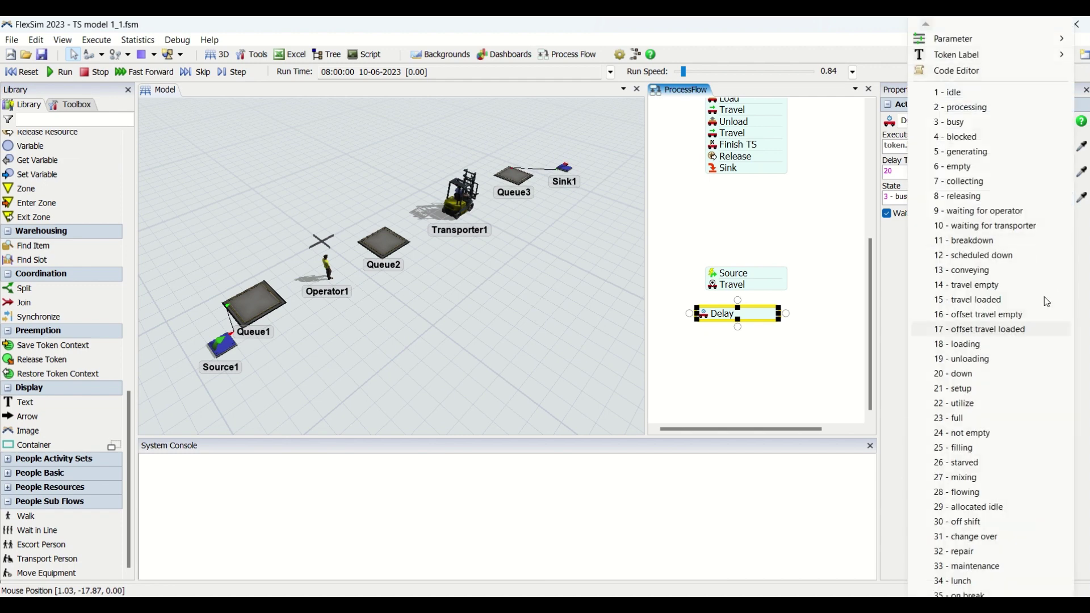
pyautogui.click(962, 123)
pyautogui.click(1068, 200)
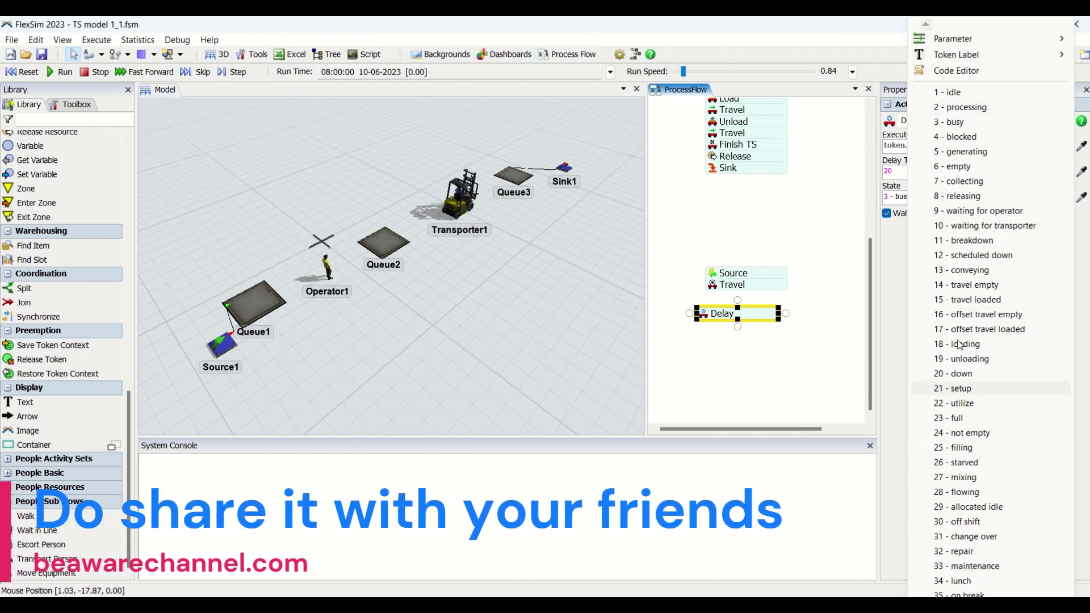
pyautogui.click(748, 370)
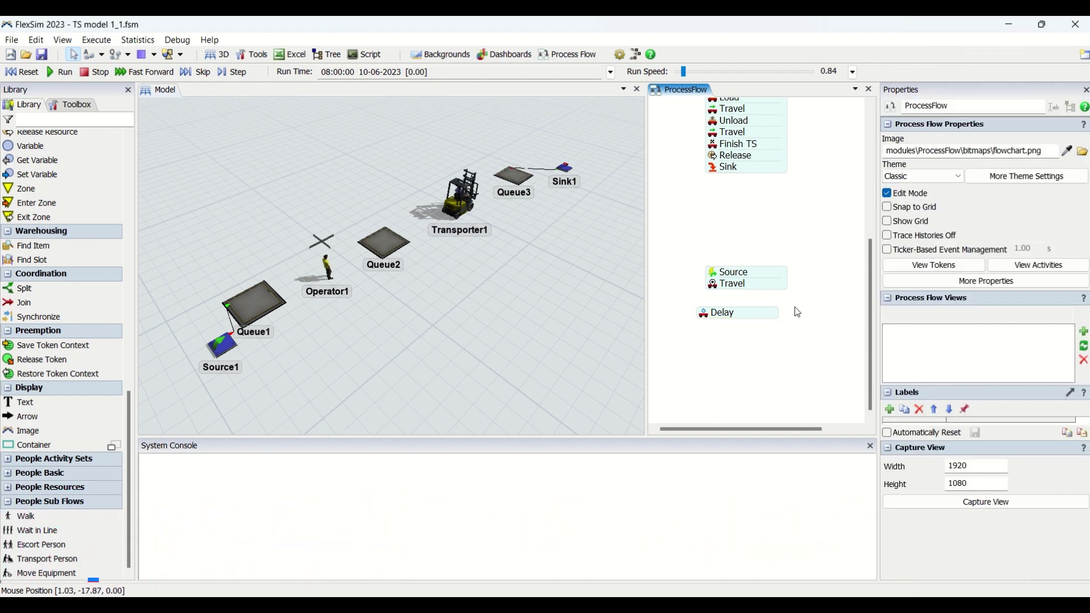
# Attach the Delay activity beneath the Travel activity in the third block
pyautogui.click(772, 314)
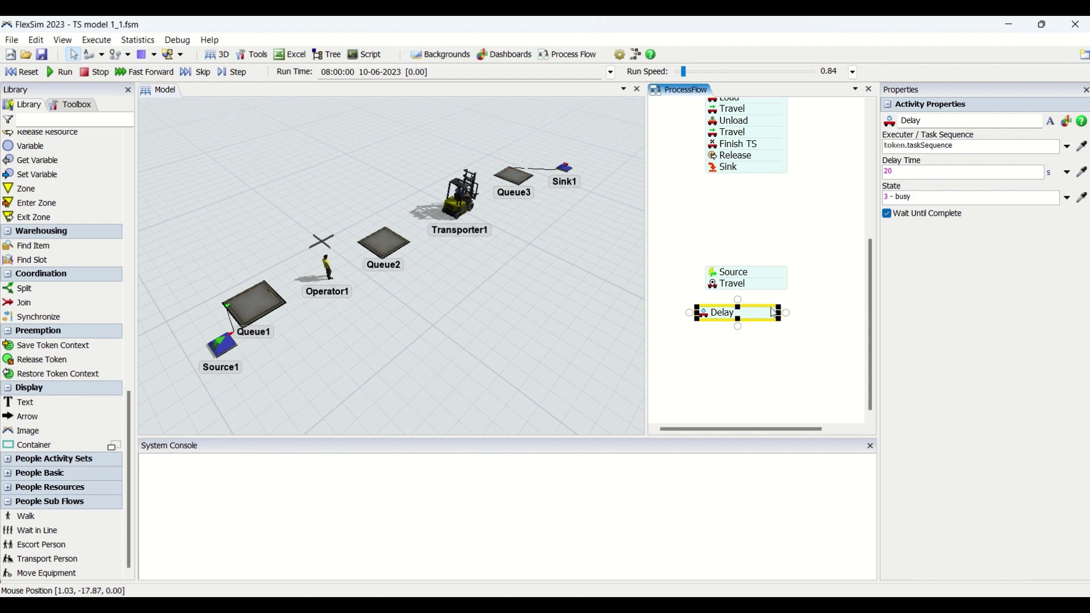
pyautogui.moveTo(763, 319); pyautogui.dragTo(761, 302)
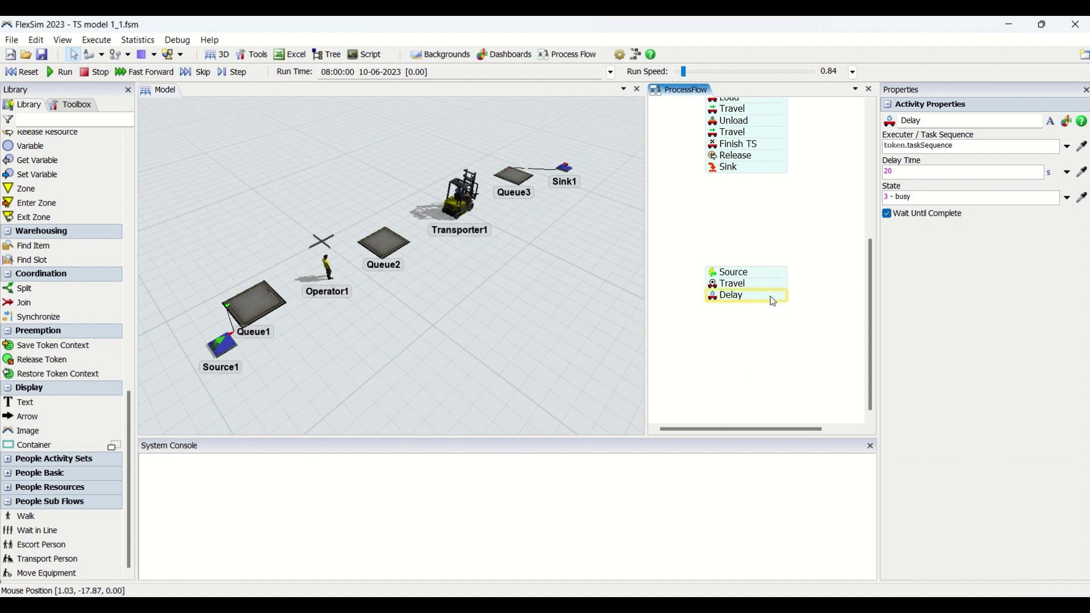
pyautogui.click(731, 351)
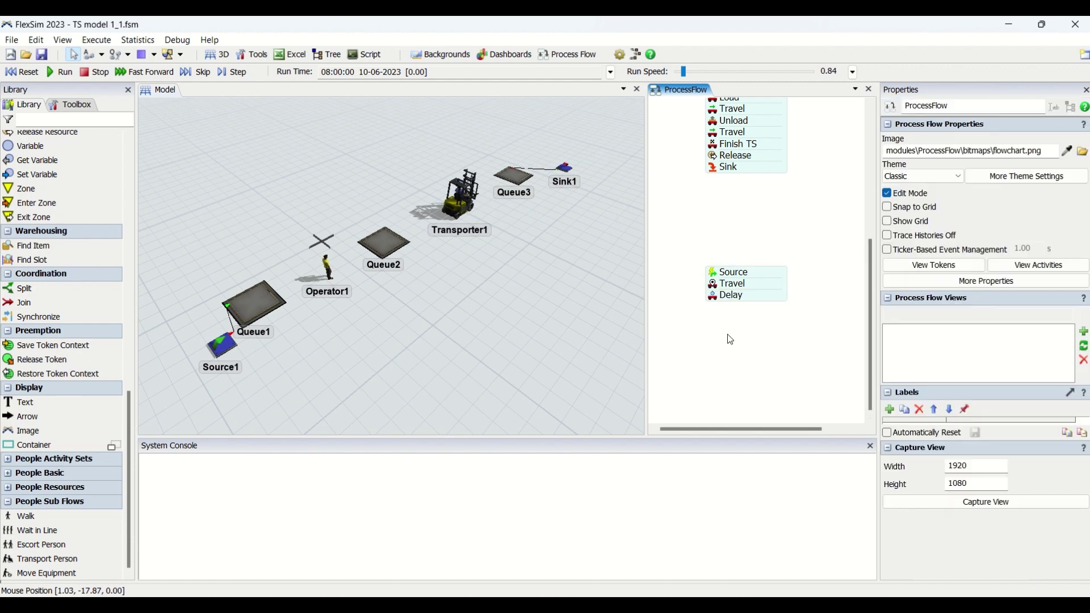
# Add a Travel To Location activity just below the third block
pyautogui.doubleClick(731, 340)
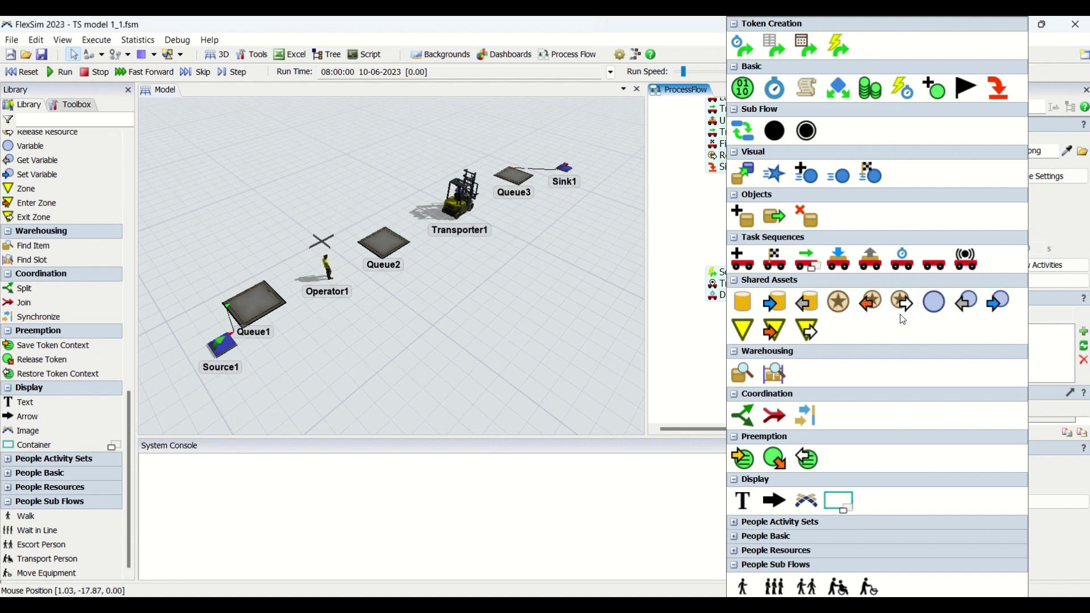
pyautogui.click(809, 262)
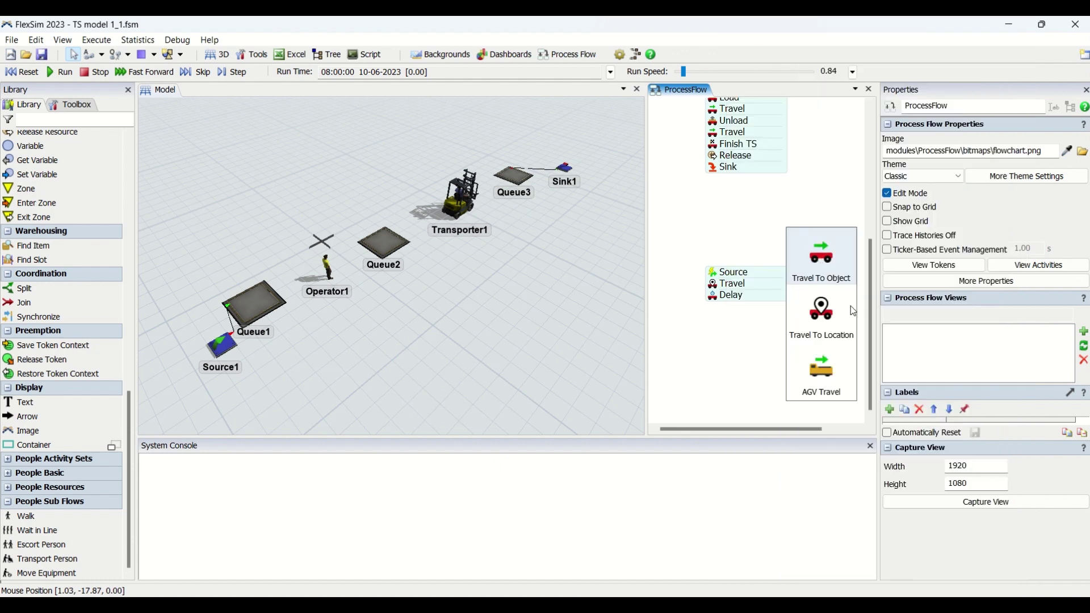
pyautogui.click(841, 329)
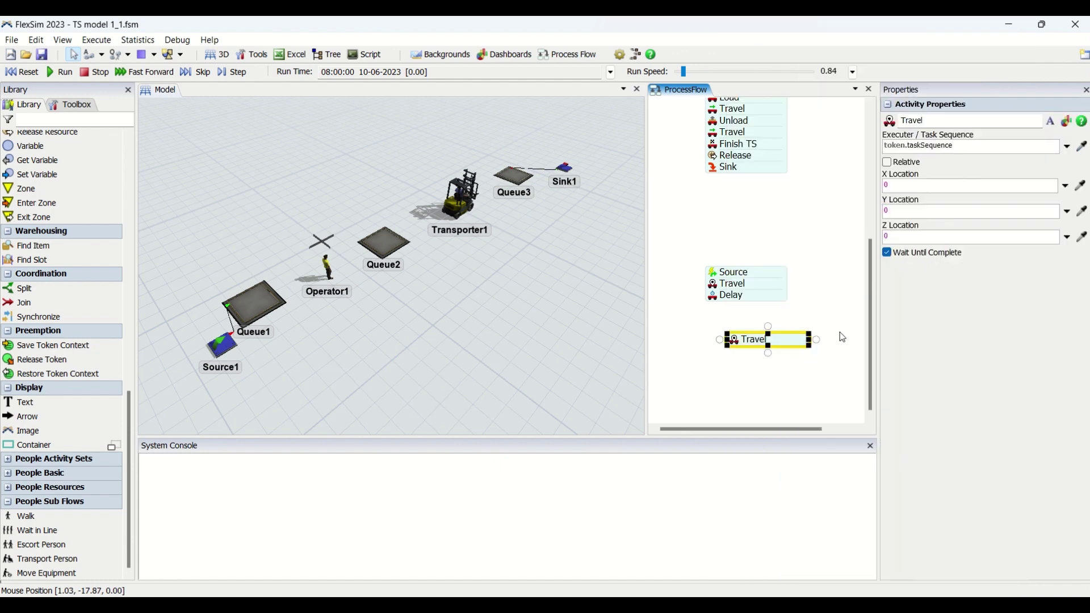
# Compare the location coordinates of the third block's first Travel with those of the newly added Travel
pyautogui.click(909, 185)
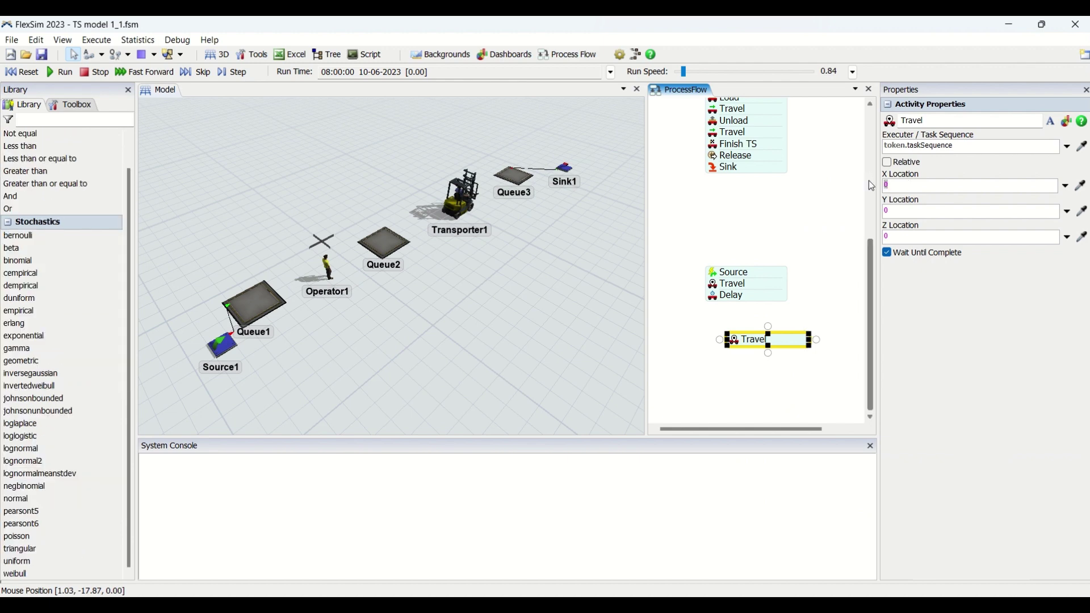
pyautogui.doubleClick(718, 289)
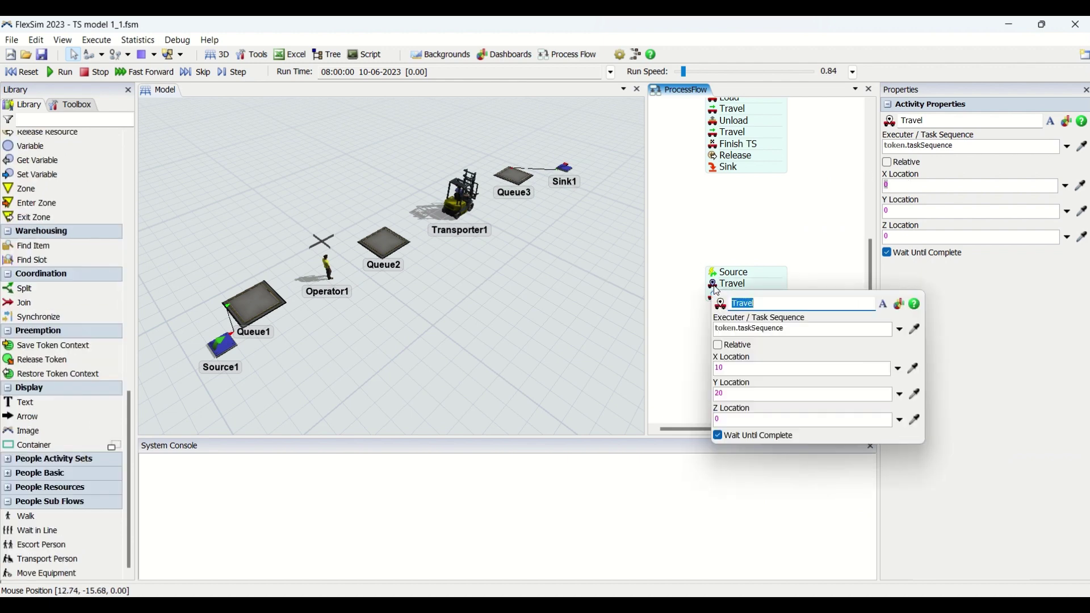
pyautogui.click(795, 253)
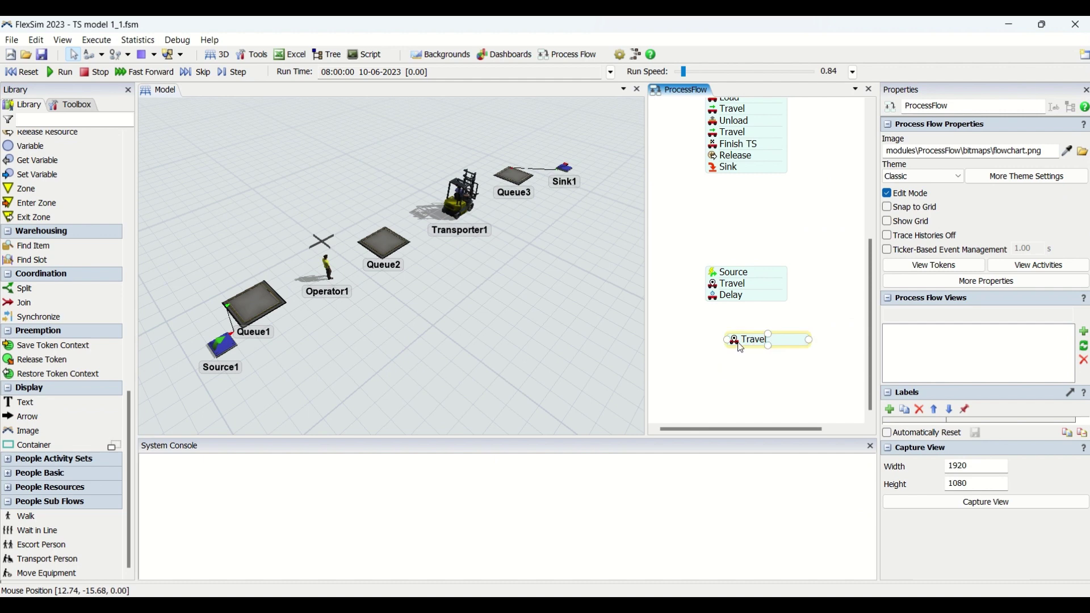
pyautogui.doubleClick(732, 340)
pyautogui.click(782, 427)
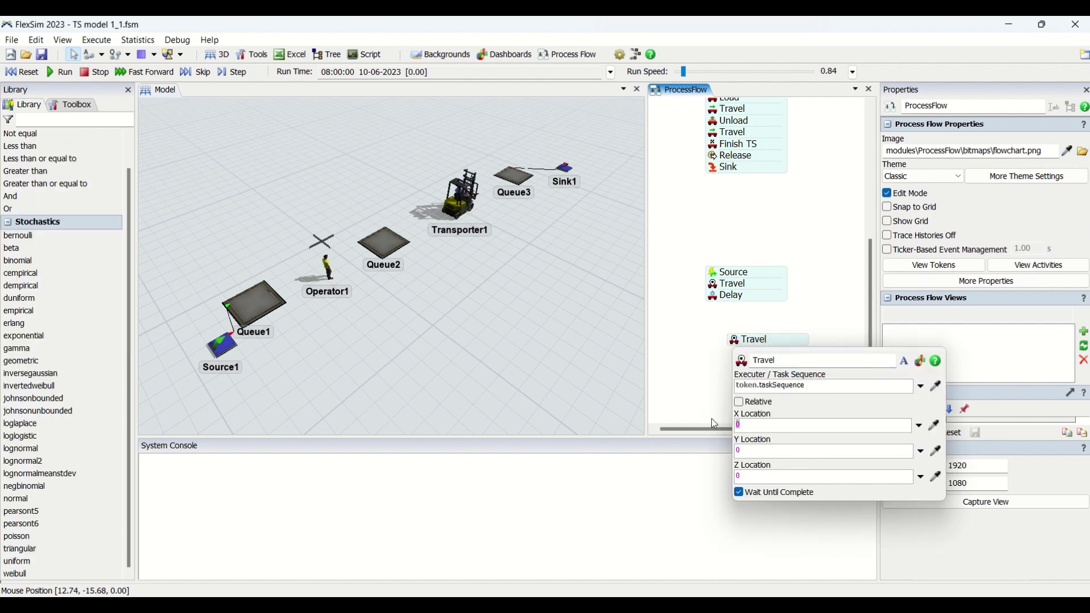
pyautogui.press('Tab')
pyautogui.click(818, 311)
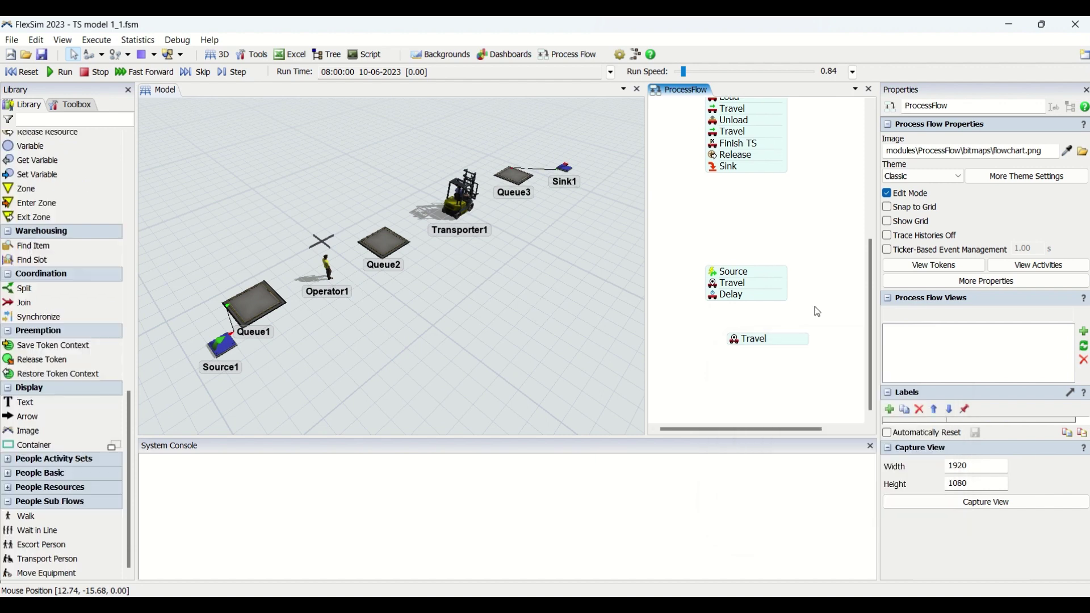
# Attach the new Travel beneath the Delay activity and end the third block with a Sink
pyautogui.moveTo(787, 339); pyautogui.dragTo(767, 330)
pyautogui.doubleClick(767, 330)
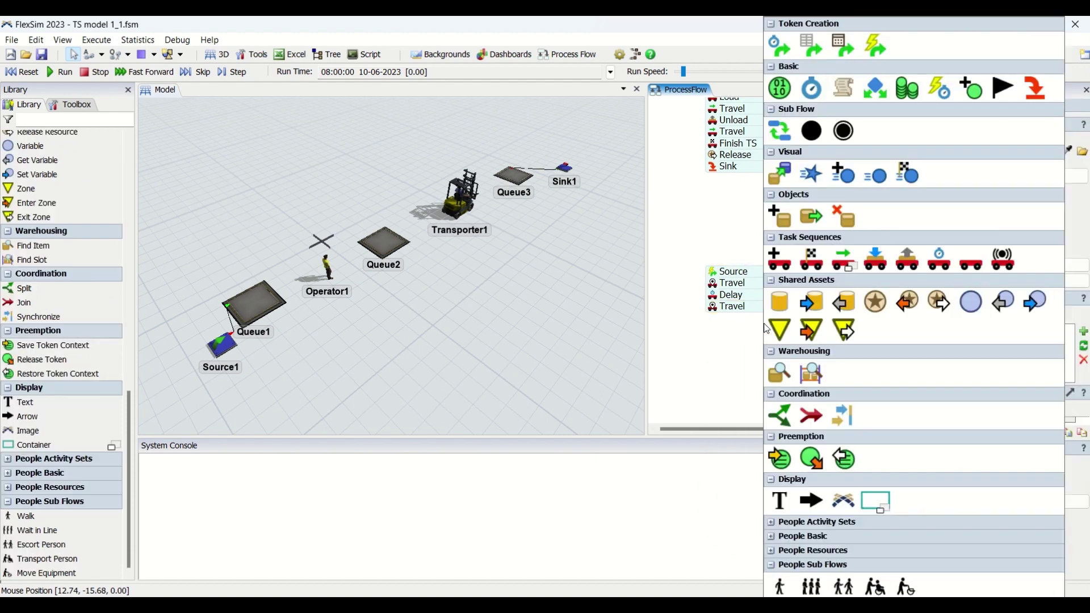
pyautogui.click(1035, 88)
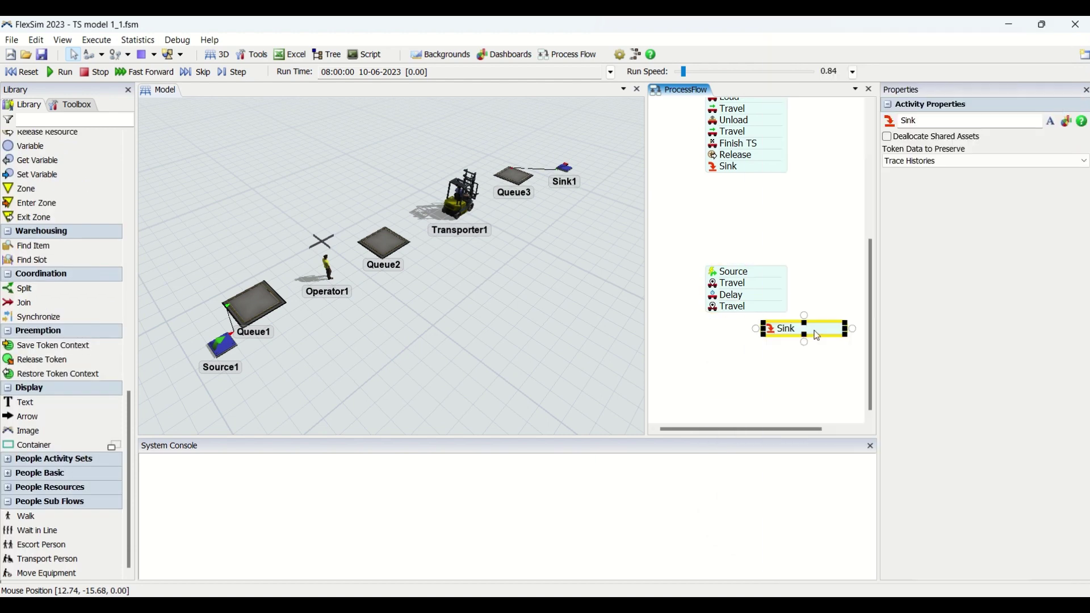
pyautogui.moveTo(773, 325); pyautogui.dragTo(760, 321)
# Insert an Acquire Resource activity between the third block's Source and first Travel
pyautogui.doubleClick(757, 378)
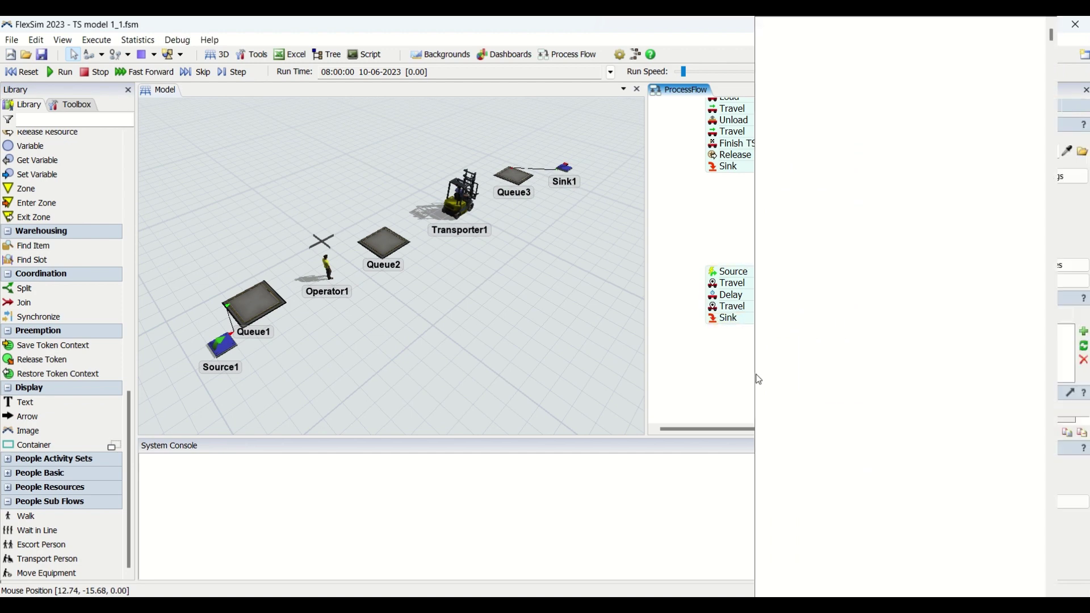
pyautogui.click(892, 307)
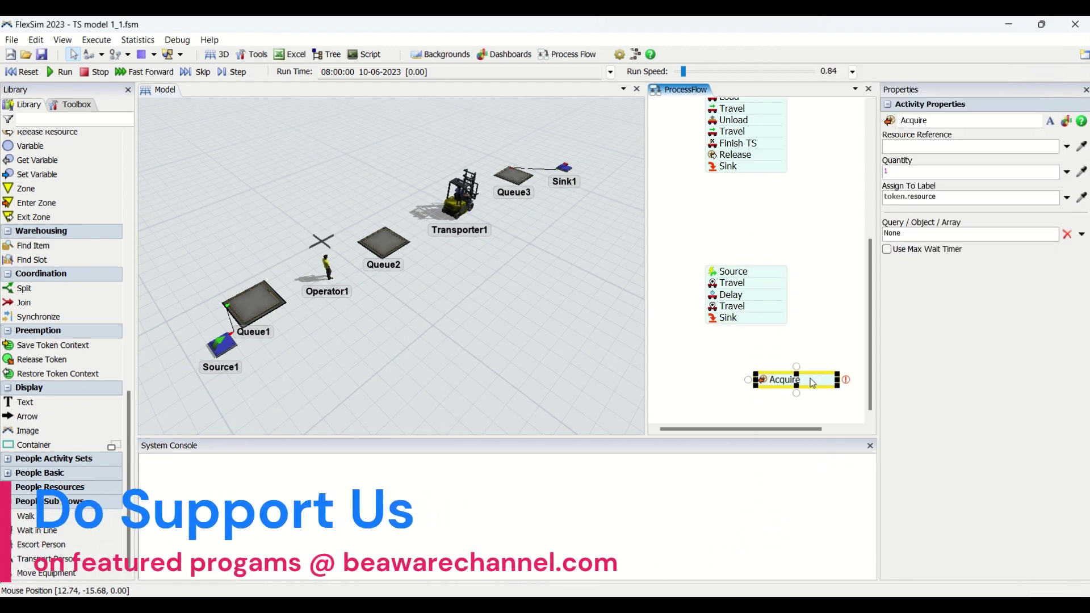
pyautogui.moveTo(810, 378); pyautogui.dragTo(755, 287)
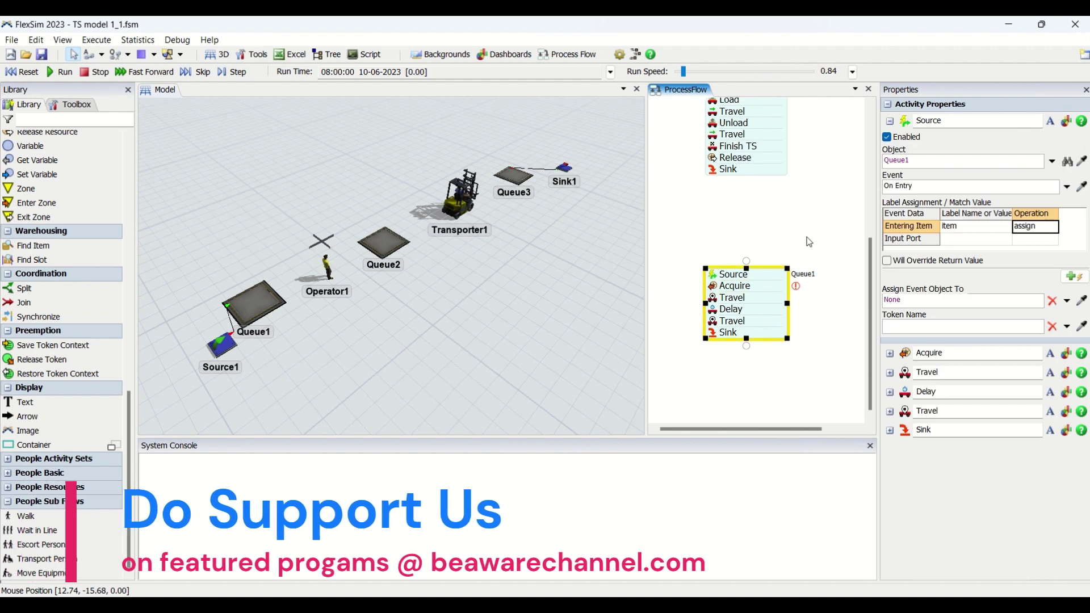
# Insert a Release Resource activity between the last Travel and the Sink of the third block
pyautogui.scroll(-4, 770, 284)
pyautogui.scroll(-3, 770, 285)
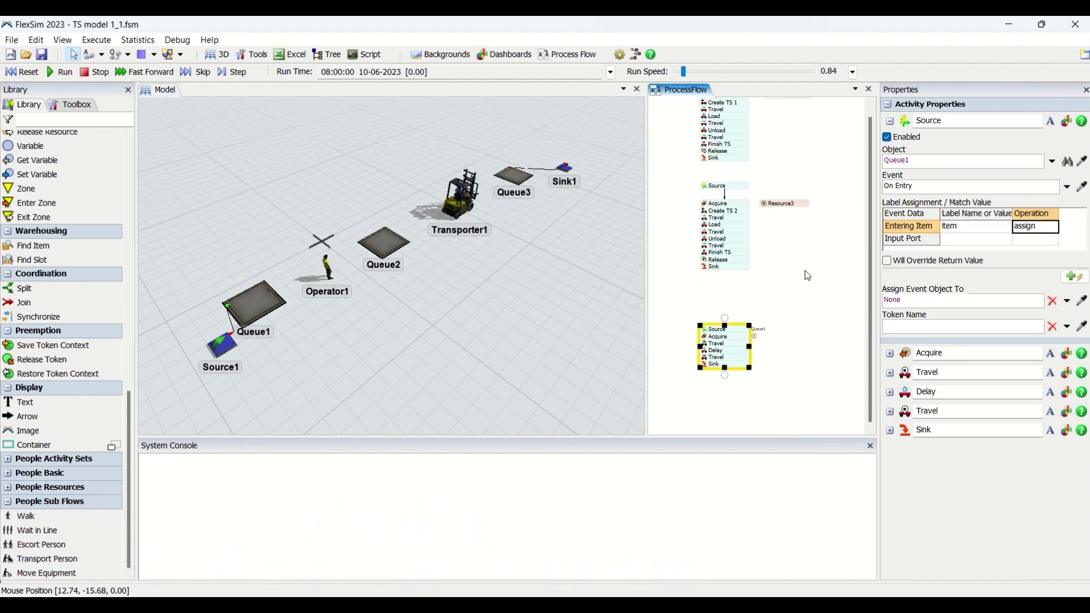
pyautogui.moveTo(742, 394); pyautogui.dragTo(785, 140)
pyautogui.doubleClick(778, 350)
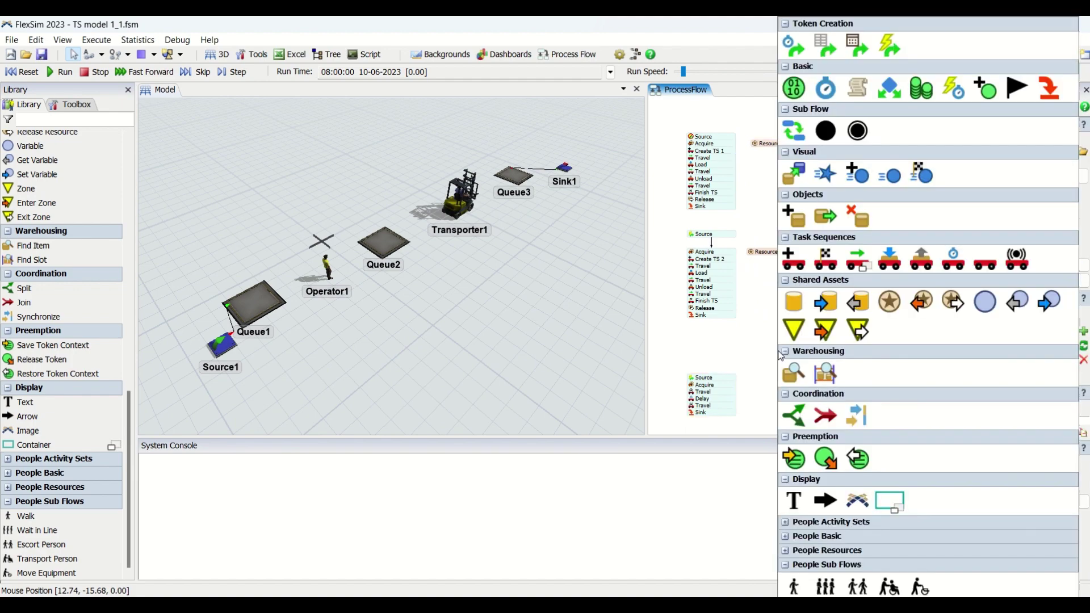
pyautogui.click(954, 301)
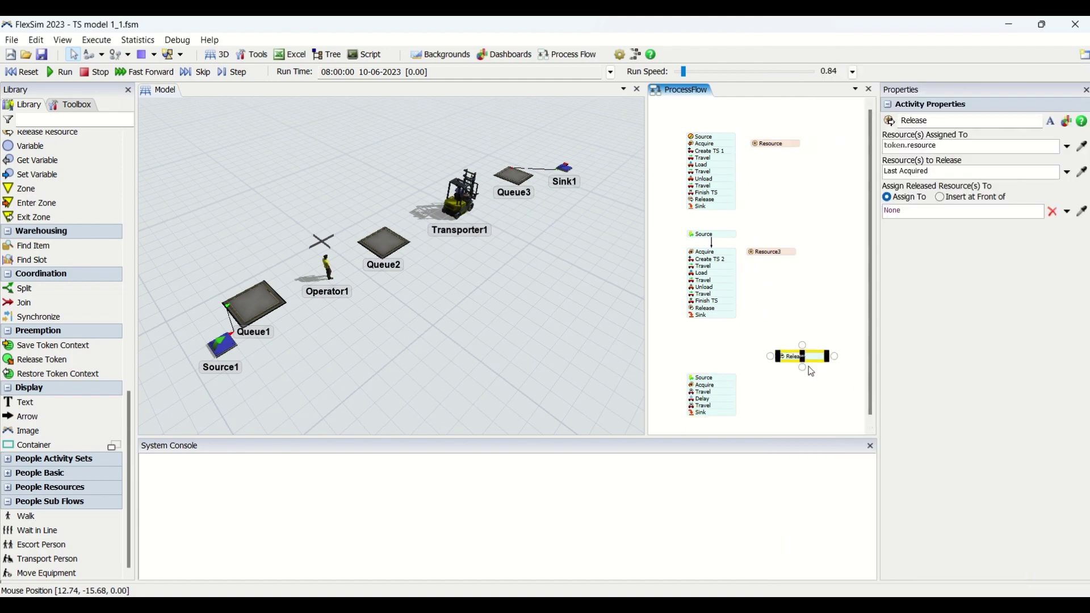
pyautogui.moveTo(795, 354); pyautogui.dragTo(712, 417)
# Insert a Create Task Sequence activity into the third block between the first Travel and Delay
pyautogui.doubleClick(733, 366)
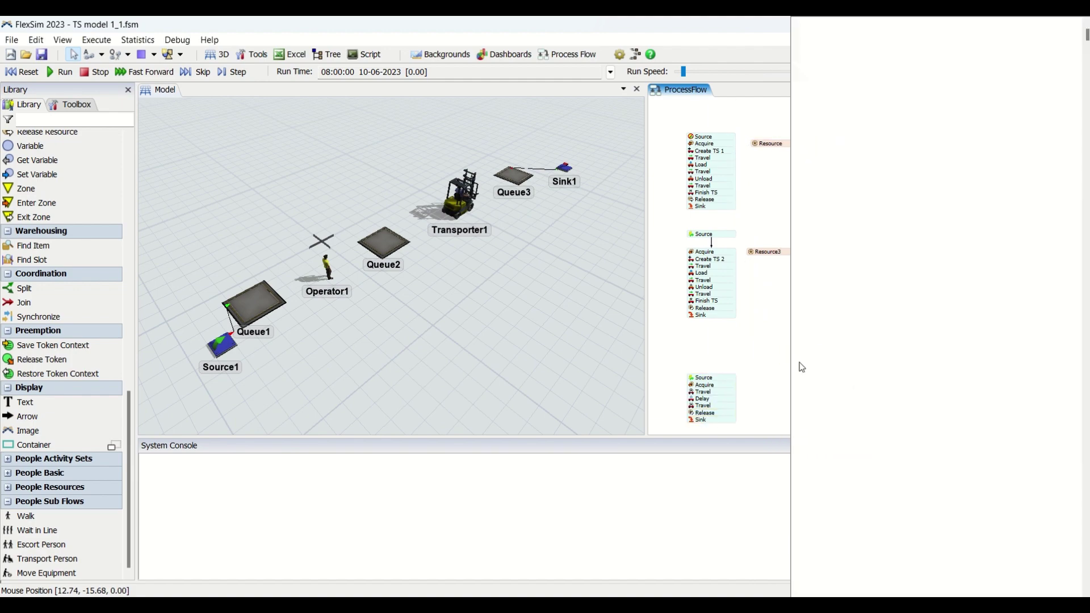
pyautogui.click(804, 262)
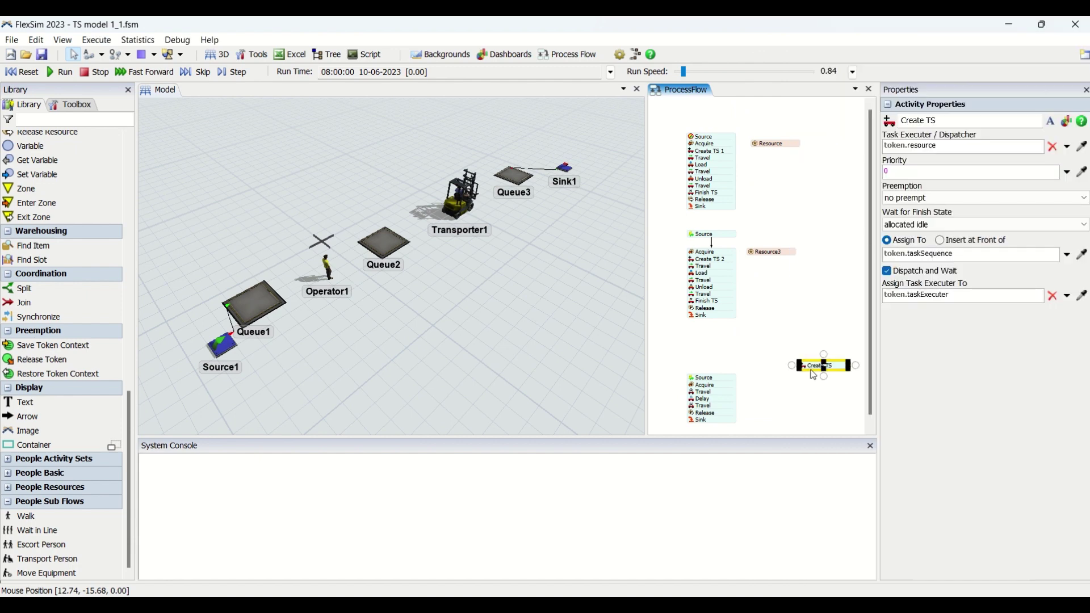
pyautogui.moveTo(816, 370); pyautogui.dragTo(704, 400)
# Move Create TS above the first Travel in the third block and rejoin the Delay-to-Sink activities beneath it
pyautogui.click(788, 382)
pyautogui.scroll(3, 775, 376)
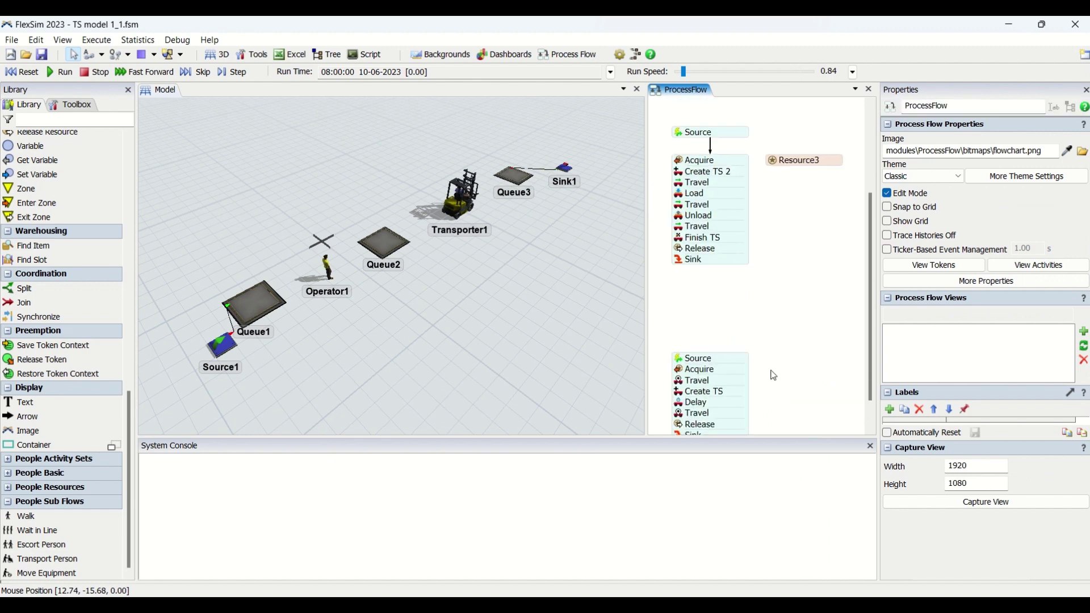
pyautogui.click(759, 323)
pyautogui.moveTo(759, 323); pyautogui.dragTo(733, 317)
pyautogui.click(694, 316)
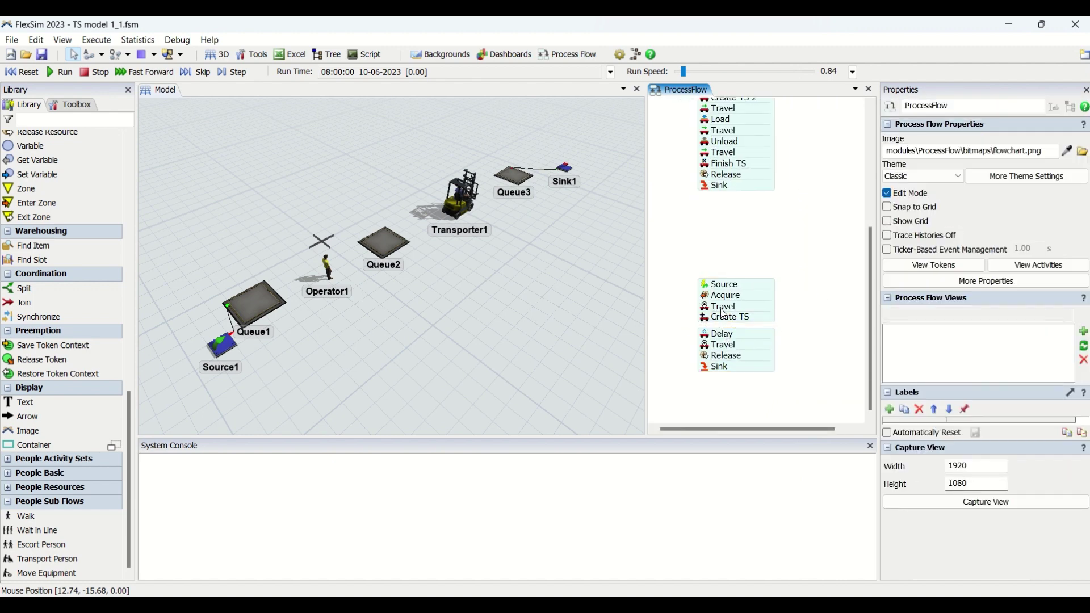
pyautogui.click(725, 314)
pyautogui.click(690, 316)
pyautogui.click(729, 314)
pyautogui.moveTo(730, 317); pyautogui.dragTo(730, 305)
pyautogui.moveTo(749, 352); pyautogui.dragTo(749, 343)
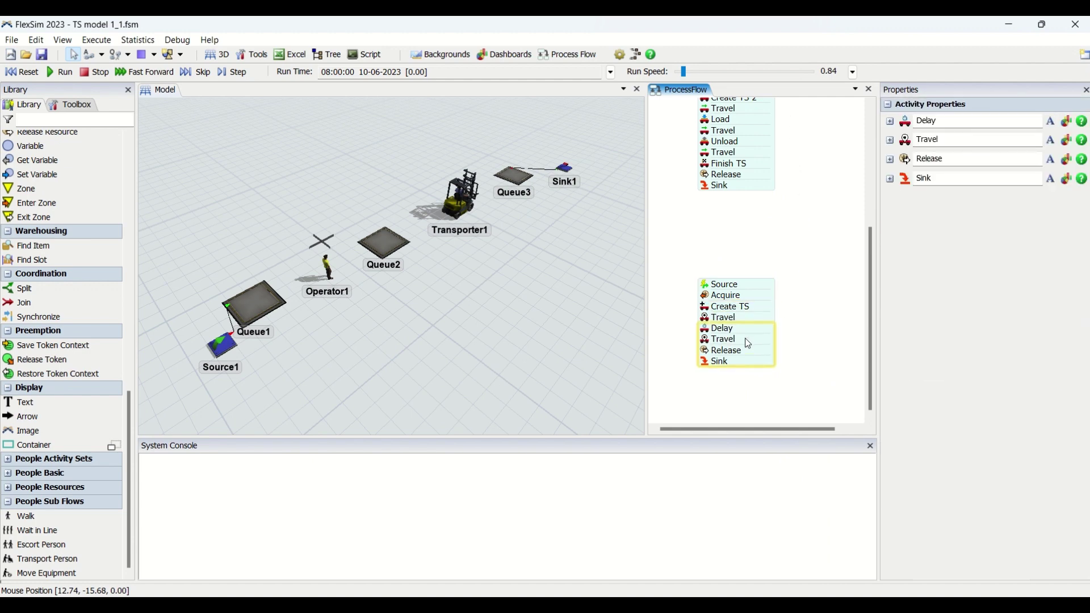
# Insert a Finish Task Sequence activity between the last Travel and Release of the third block
pyautogui.click(783, 267)
pyautogui.scroll(-3, 786, 295)
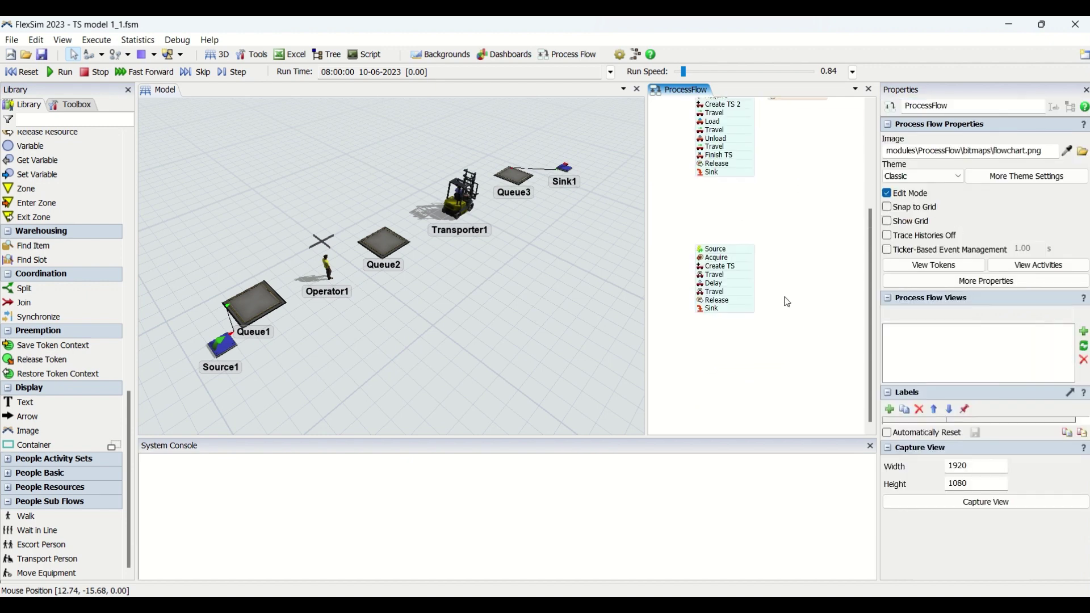
pyautogui.doubleClick(784, 295)
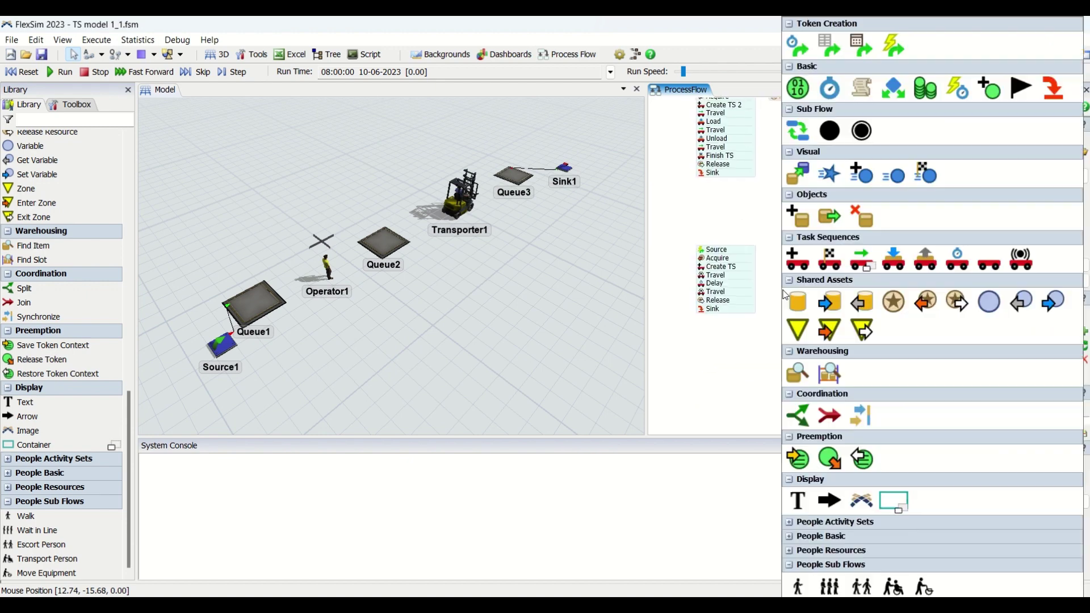
pyautogui.click(829, 259)
pyautogui.moveTo(826, 301); pyautogui.dragTo(717, 301)
pyautogui.click(805, 257)
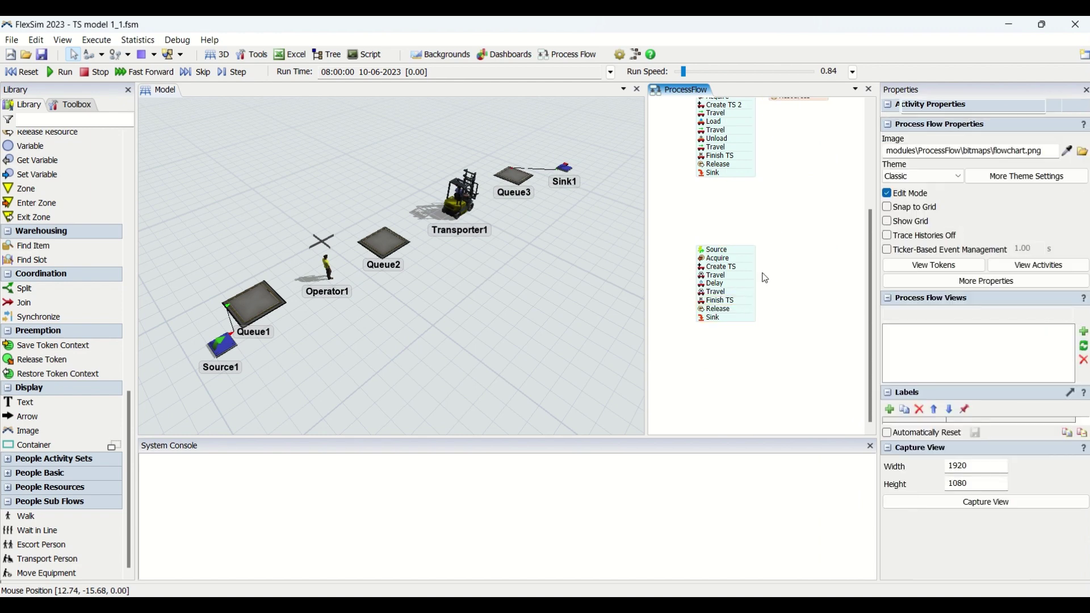
# Inspect the third block's Source settings and reset the simulation model
pyautogui.scroll(2, 764, 273)
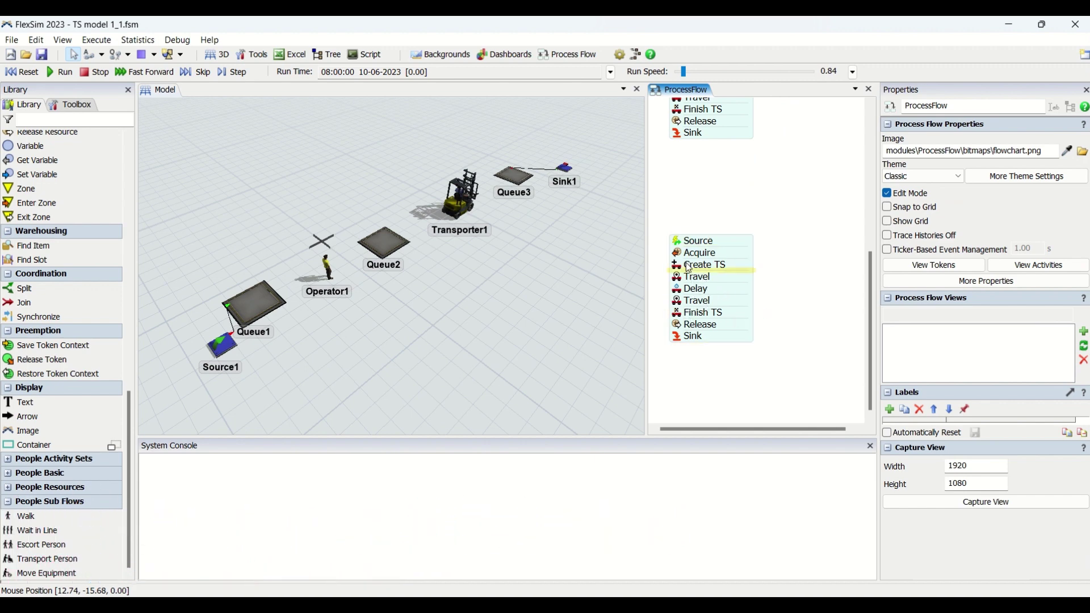
pyautogui.doubleClick(685, 241)
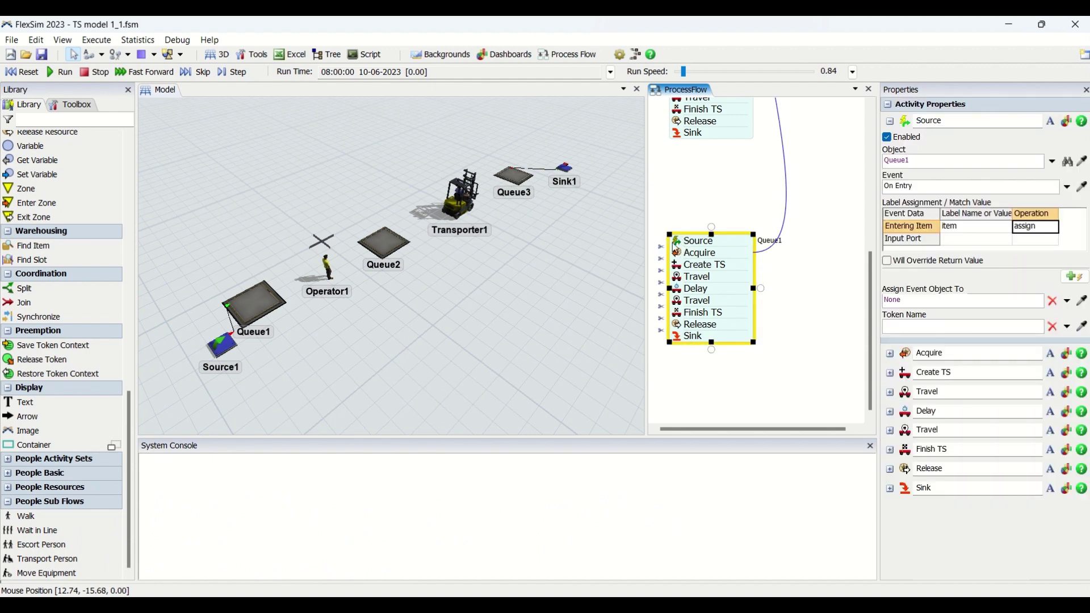
pyautogui.click(706, 221)
pyautogui.click(30, 75)
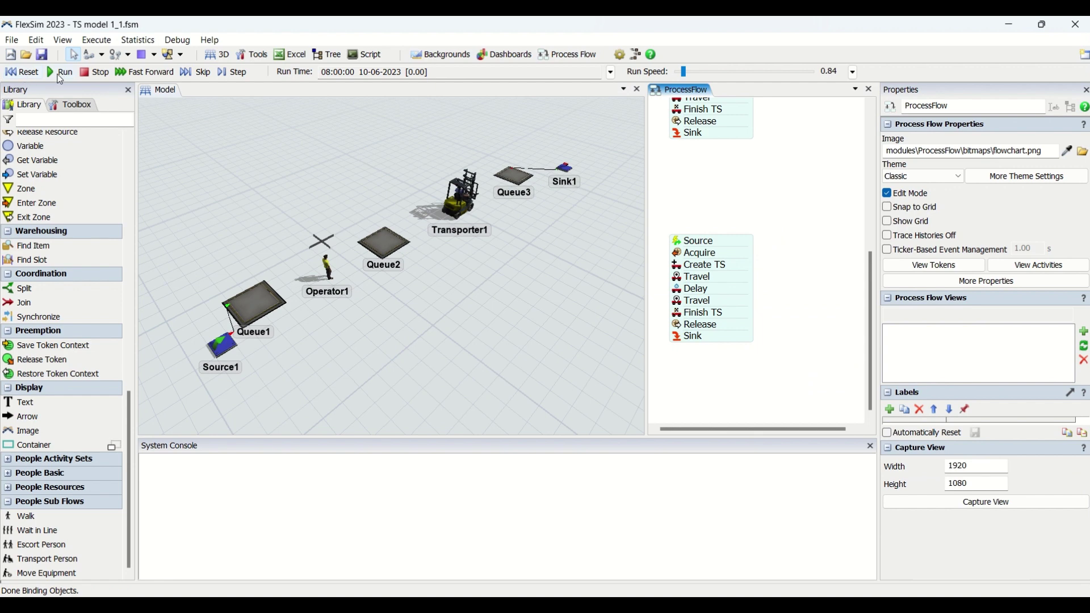
# Run the simulation with the whole 3D model in view and raise the run speed to 3.38
pyautogui.click(302, 274)
pyautogui.moveTo(302, 273); pyautogui.dragTo(417, 389)
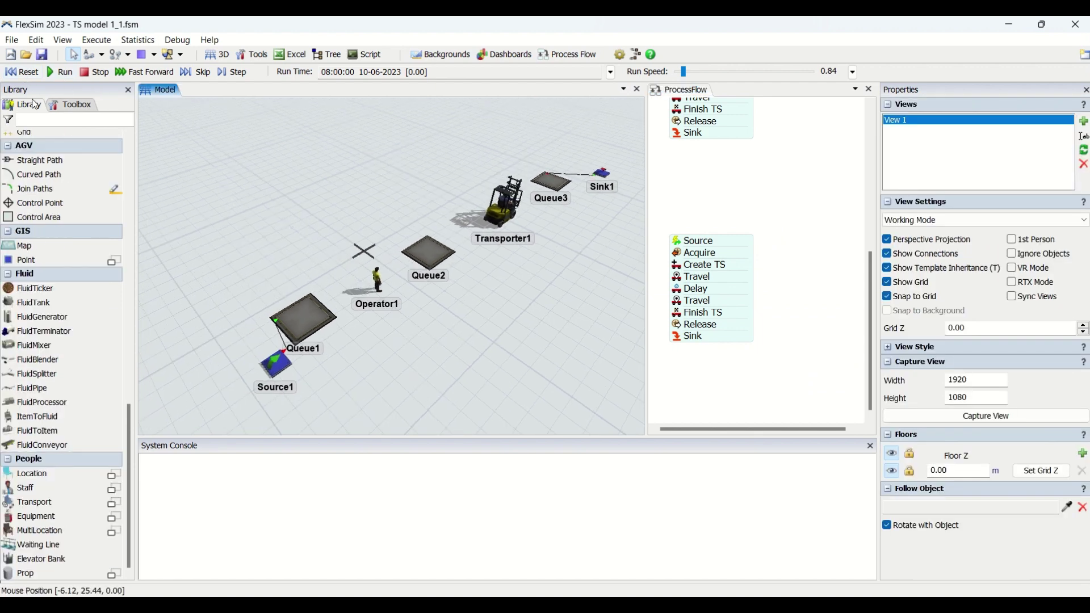
pyautogui.click(57, 72)
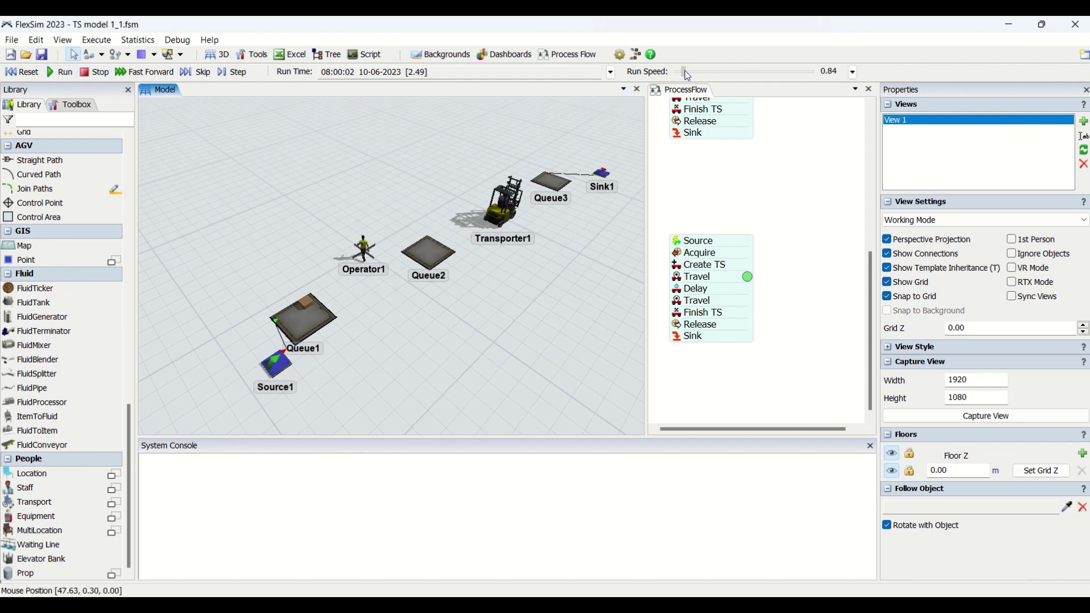
pyautogui.moveTo(685, 72); pyautogui.dragTo(689, 72)
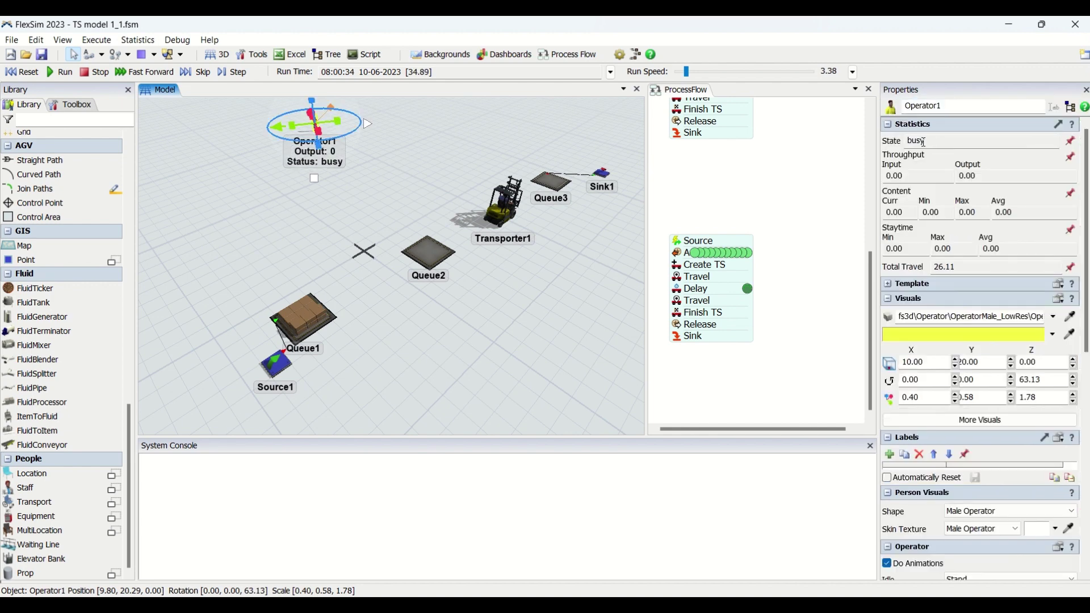
# Examine Operator1's movement in the 3D model alongside the tokens moving through the third process flow block
pyautogui.click(721, 200)
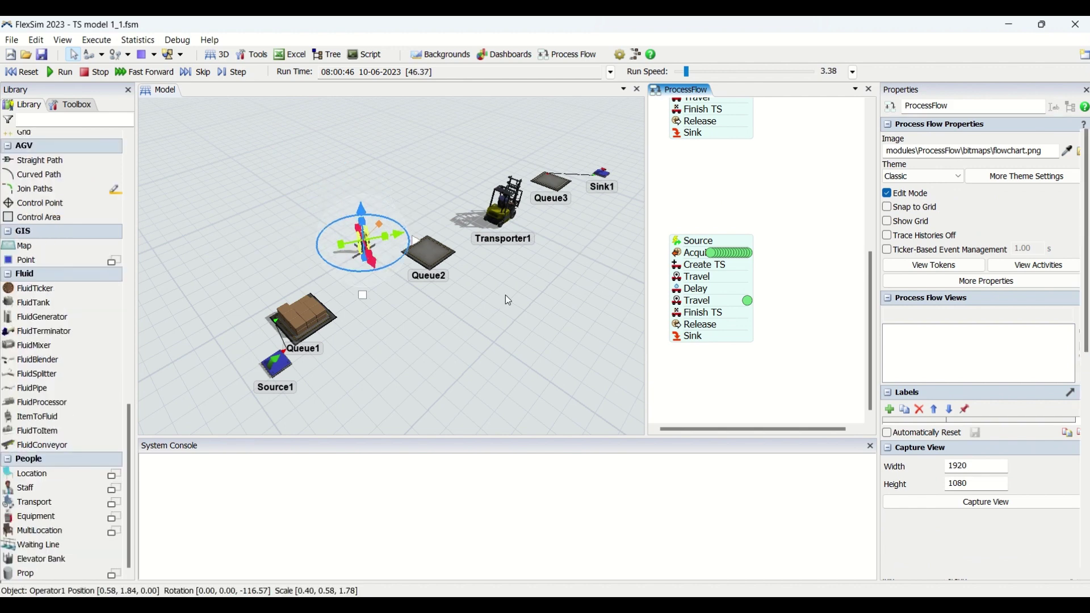
pyautogui.click(381, 279)
pyautogui.click(351, 260)
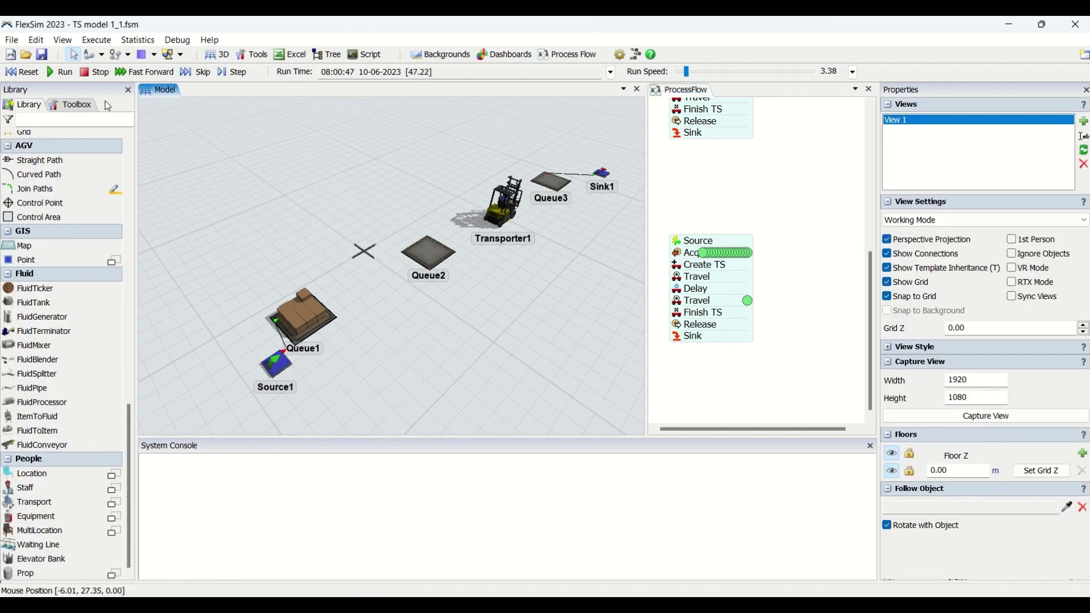
pyautogui.scroll(-8, 391, 276)
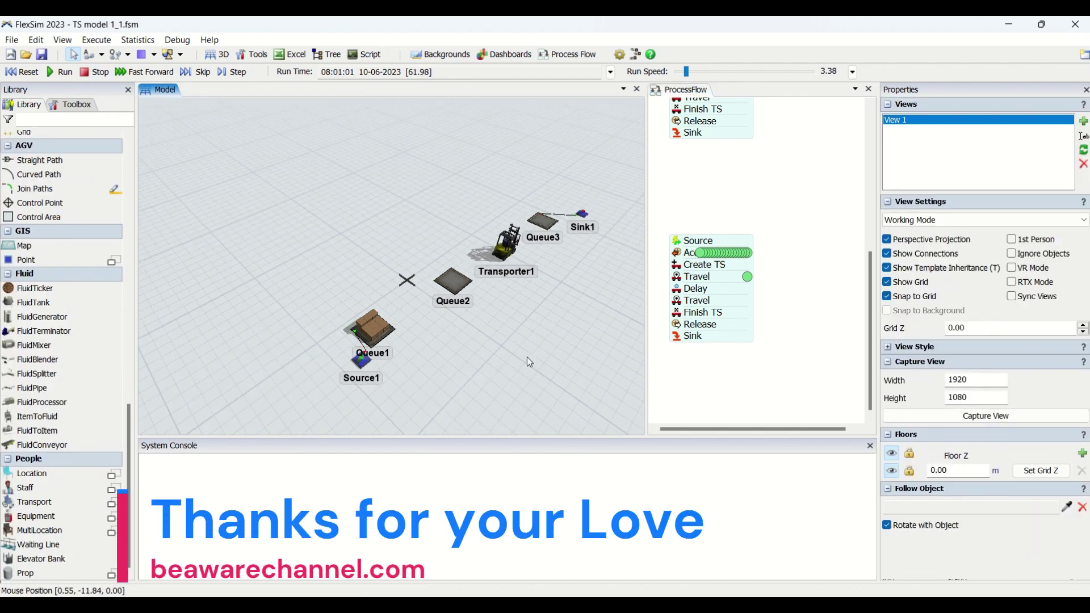
pyautogui.scroll(5, 461, 302)
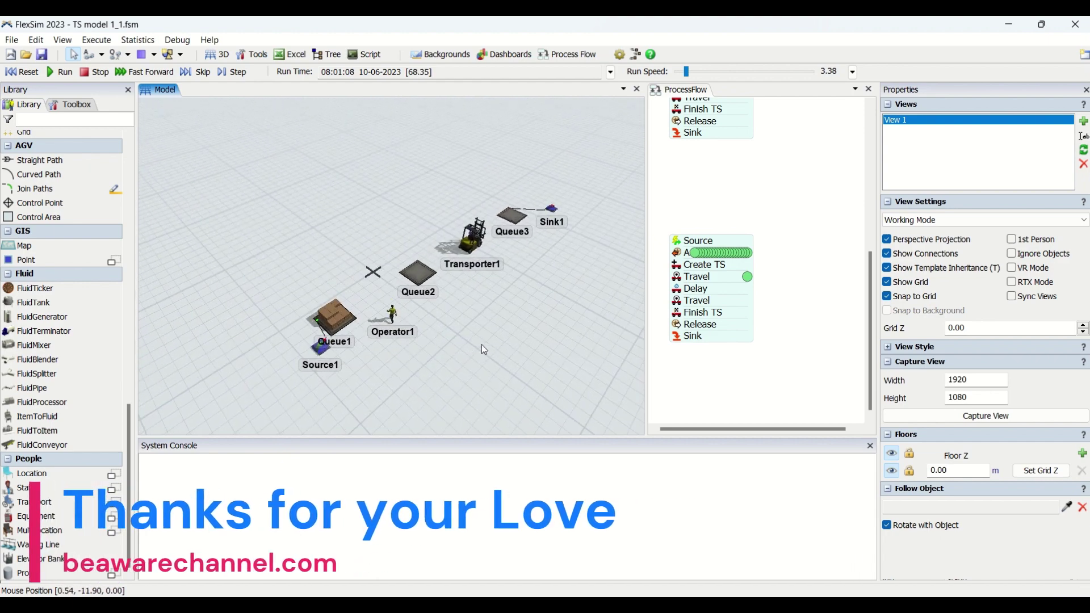
pyautogui.scroll(2, 390, 311)
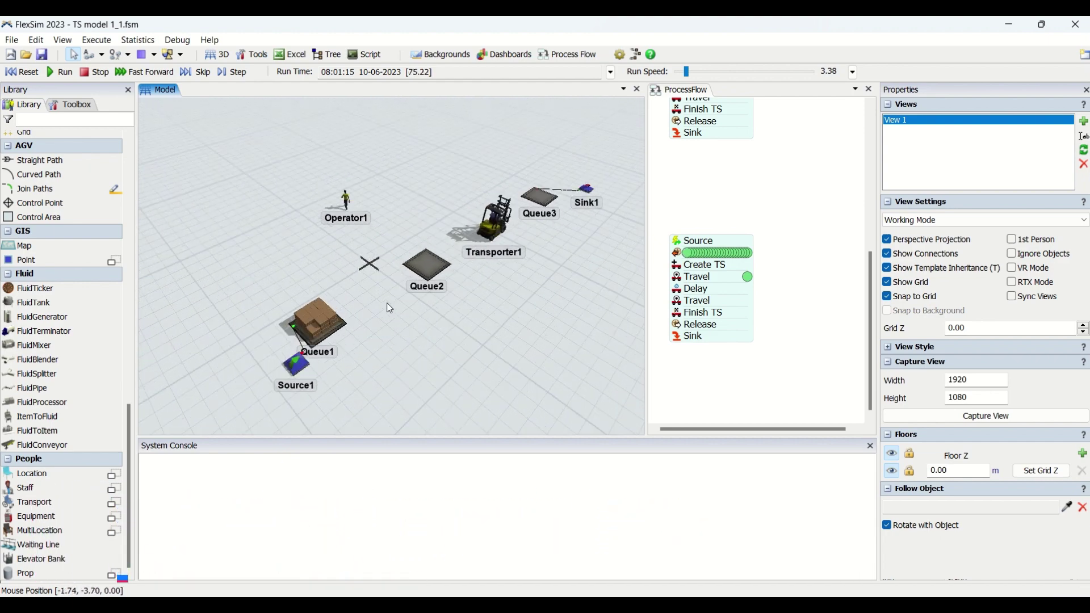
# Review the Travel To Location variant of the Travel activity among the Task Sequences library items
pyautogui.click(651, 316)
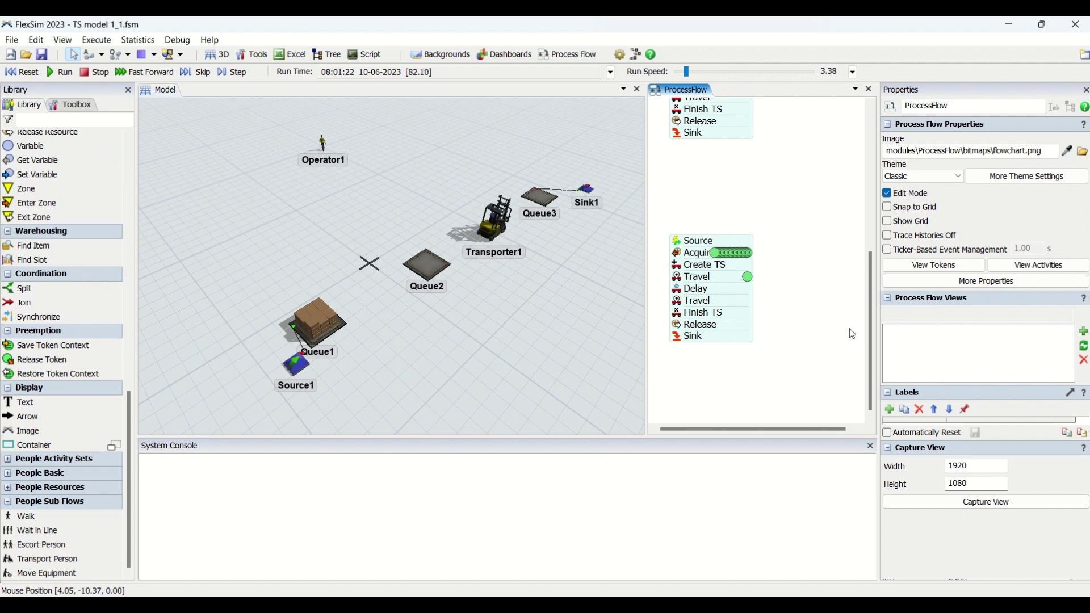
pyautogui.scroll(6, 63, 338)
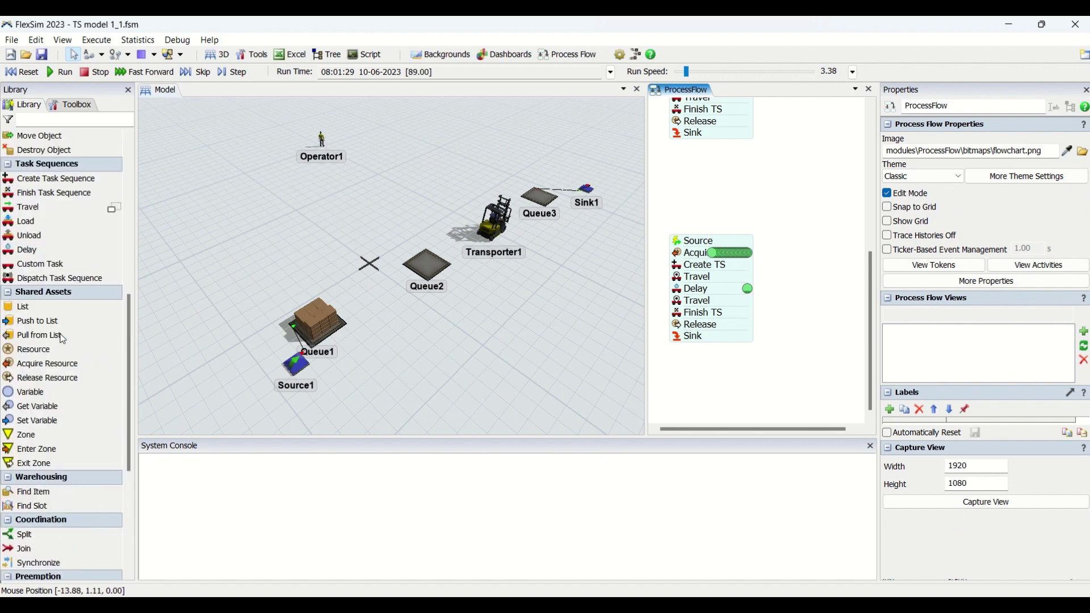
pyautogui.click(114, 208)
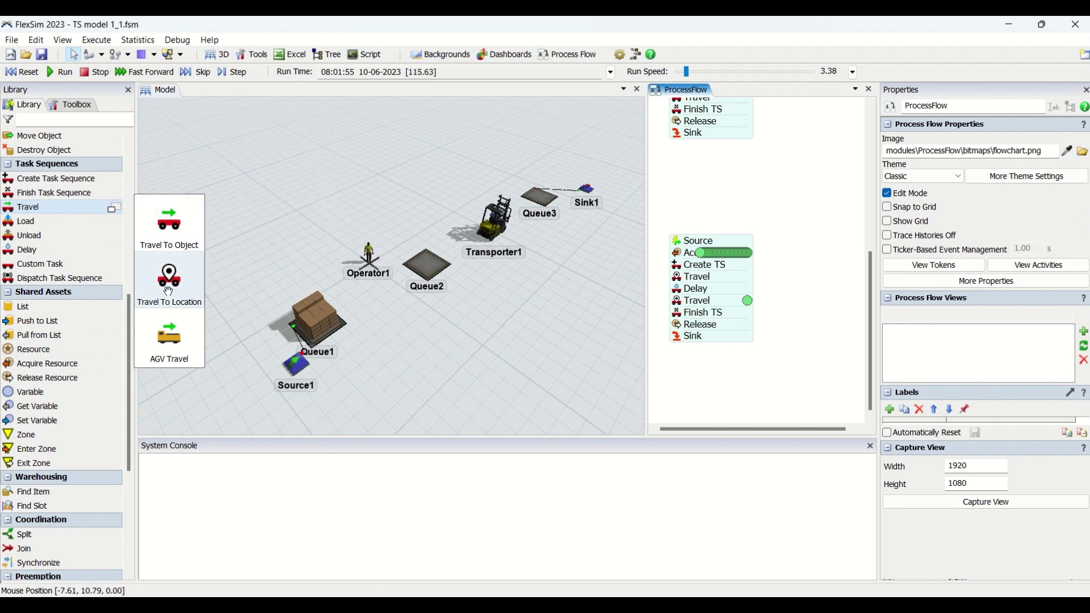
pyautogui.moveTo(168, 291); pyautogui.dragTo(801, 299)
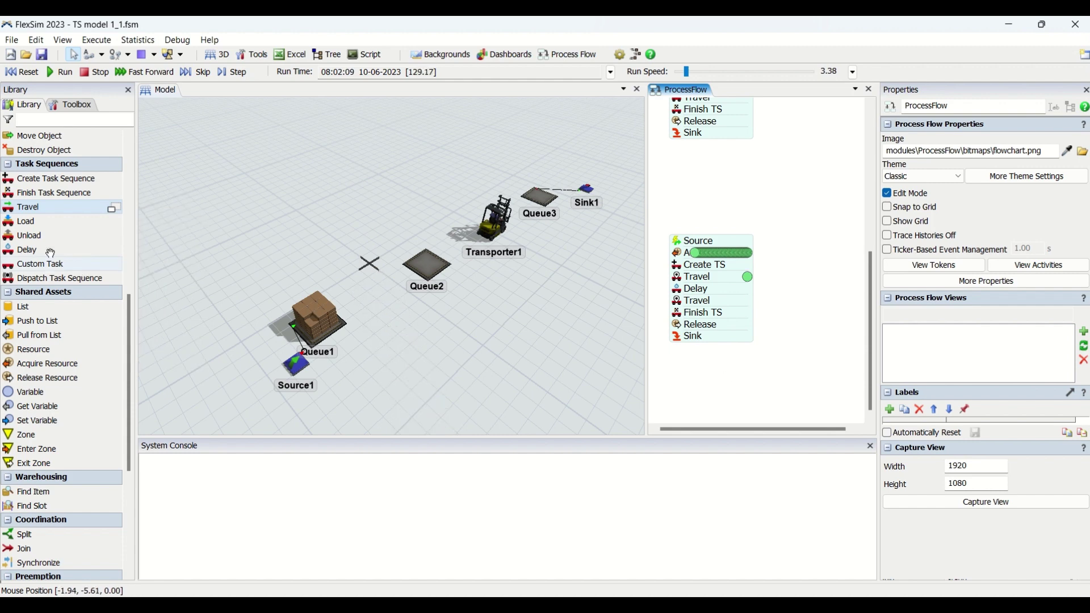
# Inspect the settings of the third block's Delay activity, close them and view the running model
pyautogui.doubleClick(698, 290)
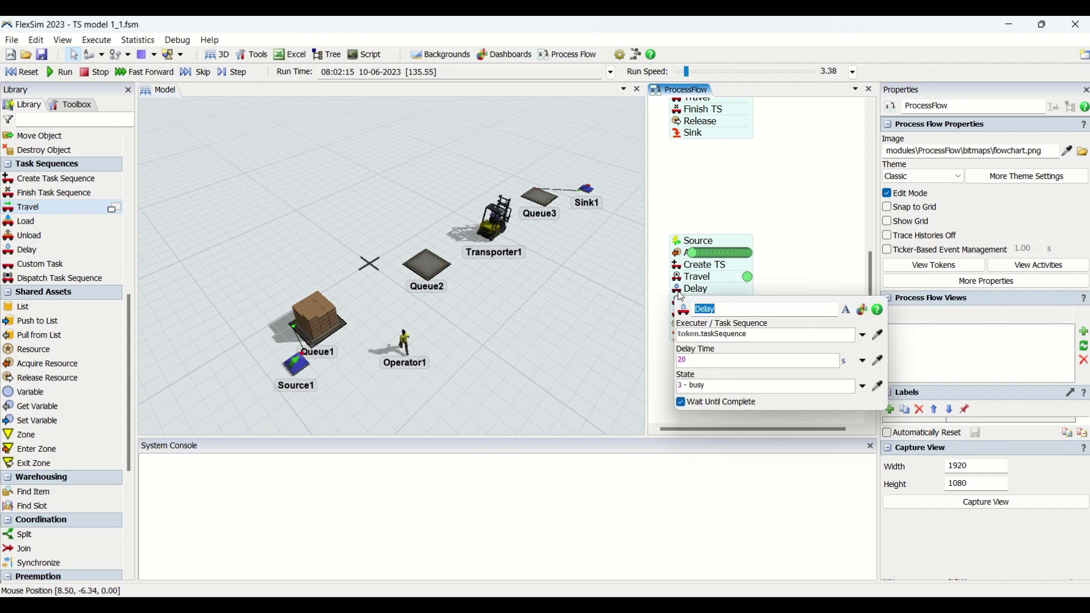
pyautogui.click(460, 329)
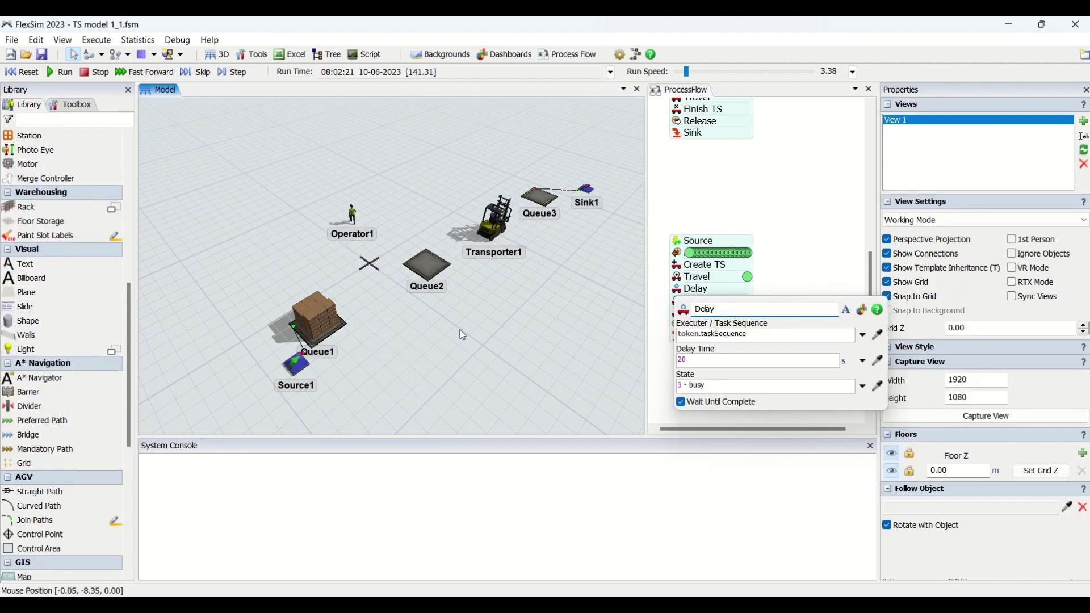
pyautogui.moveTo(464, 333); pyautogui.dragTo(487, 345, button='right')
pyautogui.click(798, 209)
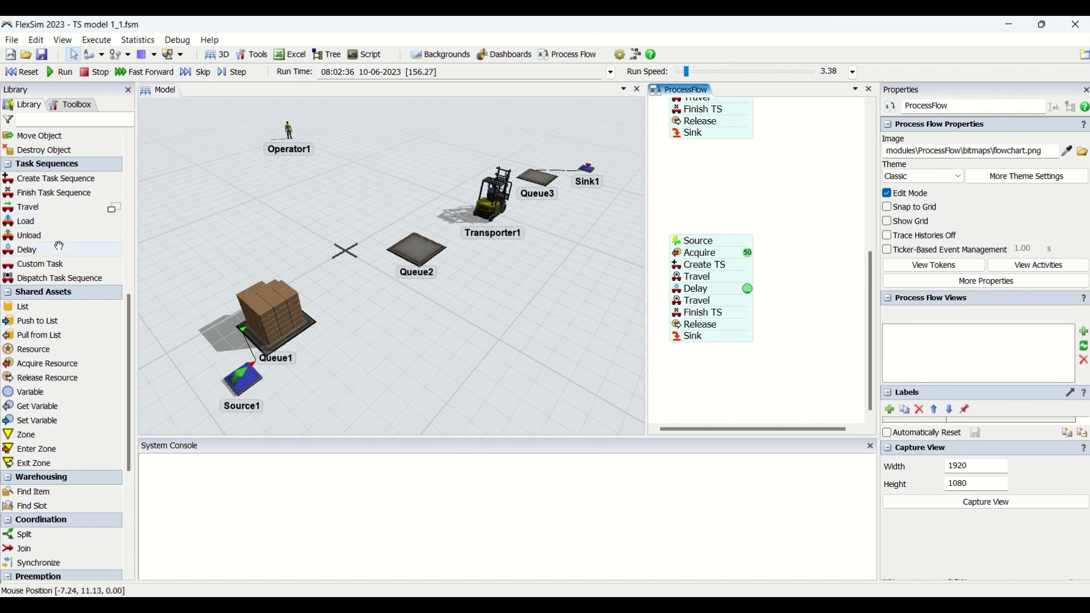